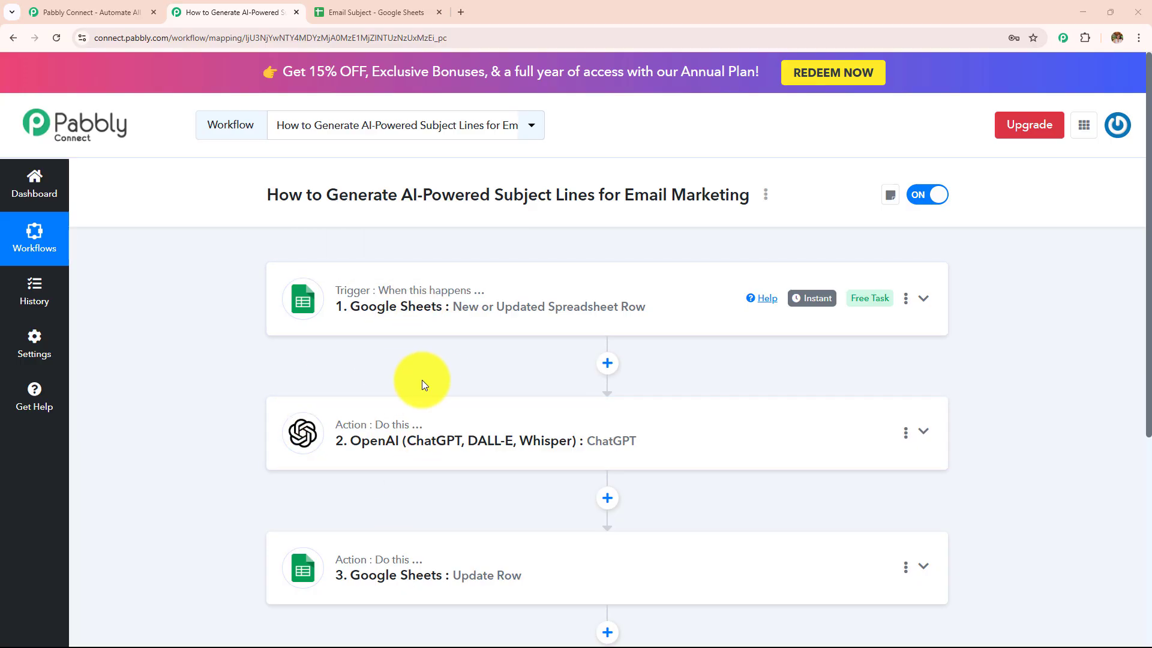
- Switch to the Email Subject spreadsheet in Google Sheets and set its zoom to 125%
left_click(378, 12)
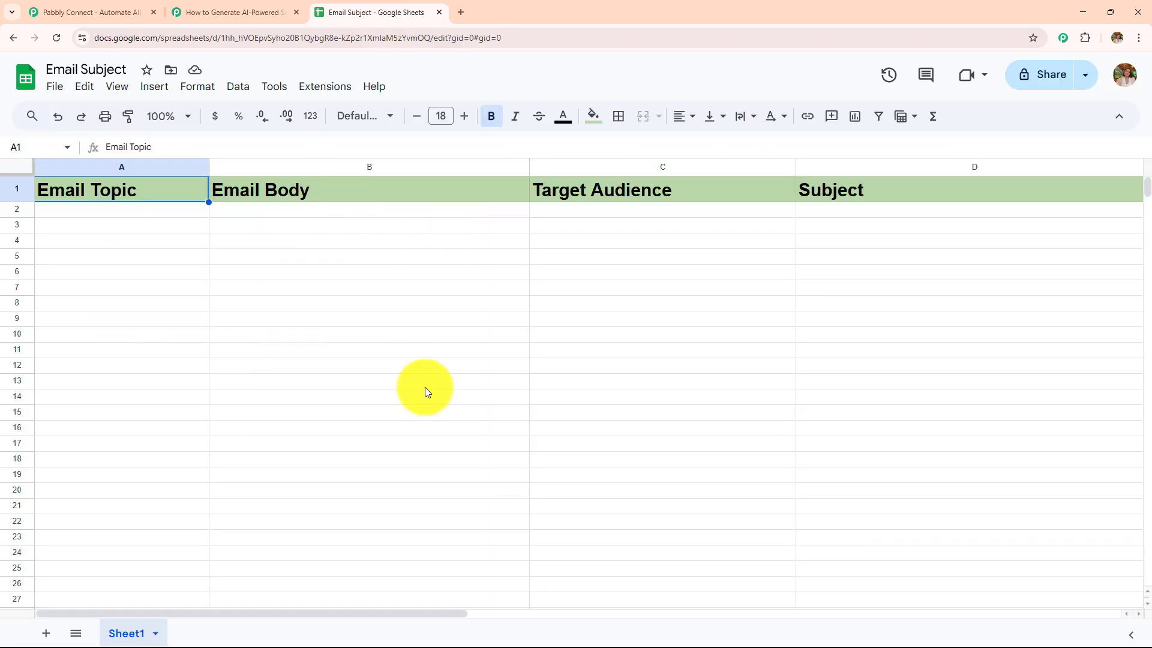
left_click(188, 116)
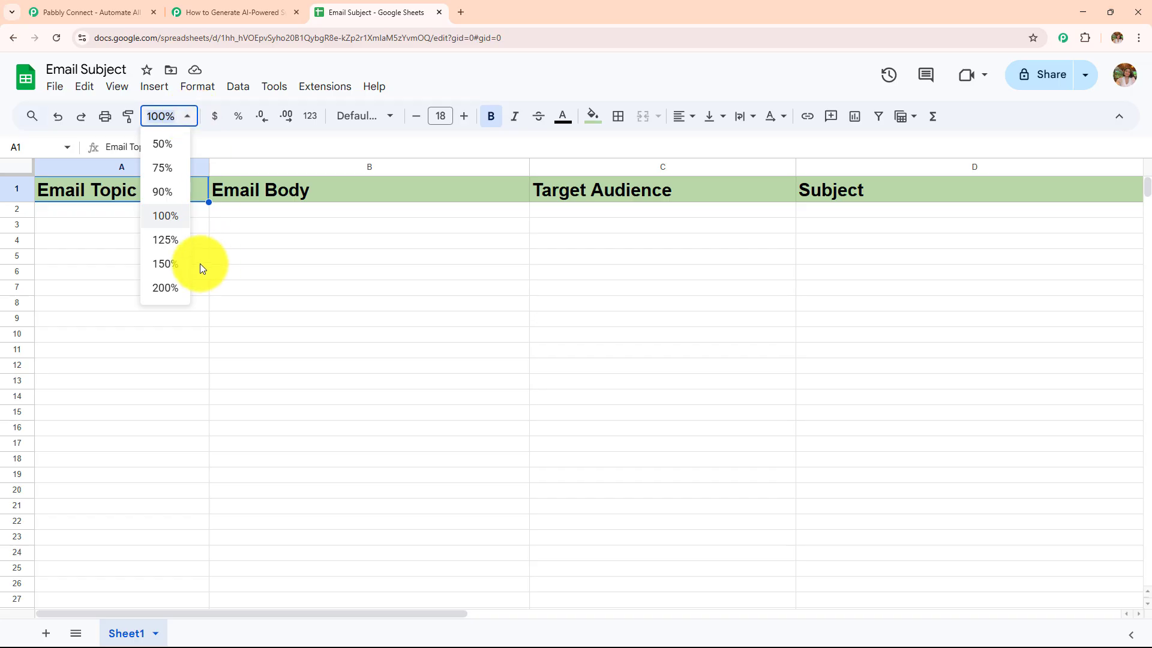
left_click(163, 242)
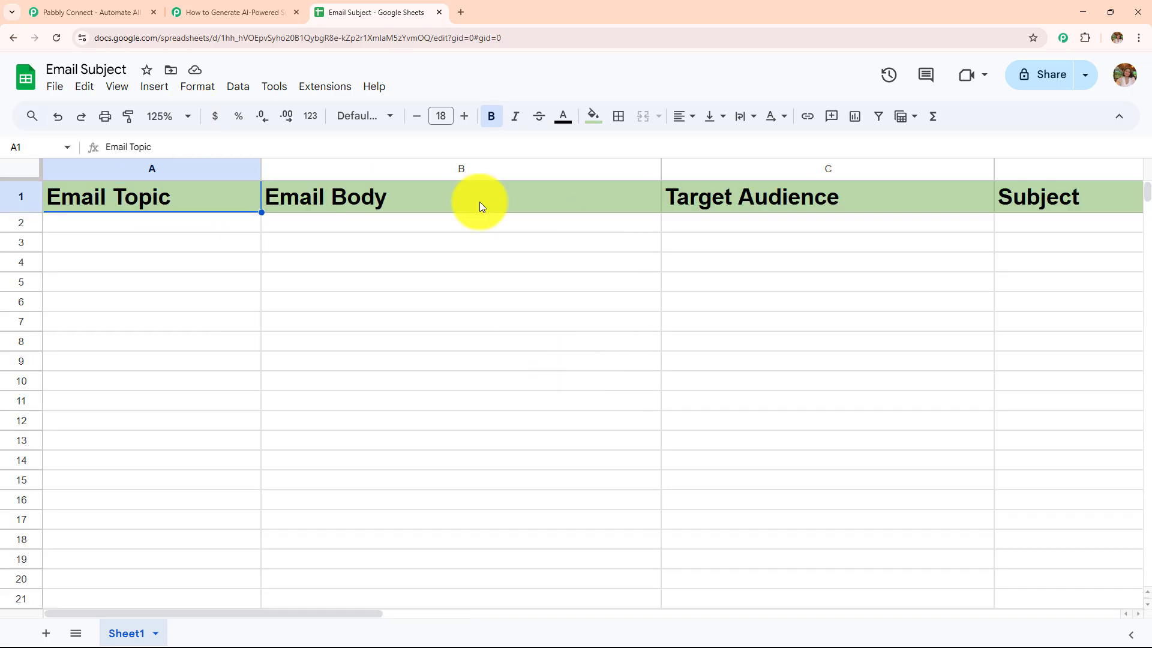
- Examine the email topic, body, target audience and subject columns of row 2 in the Email Subject spreadsheet
left_click(228, 12)
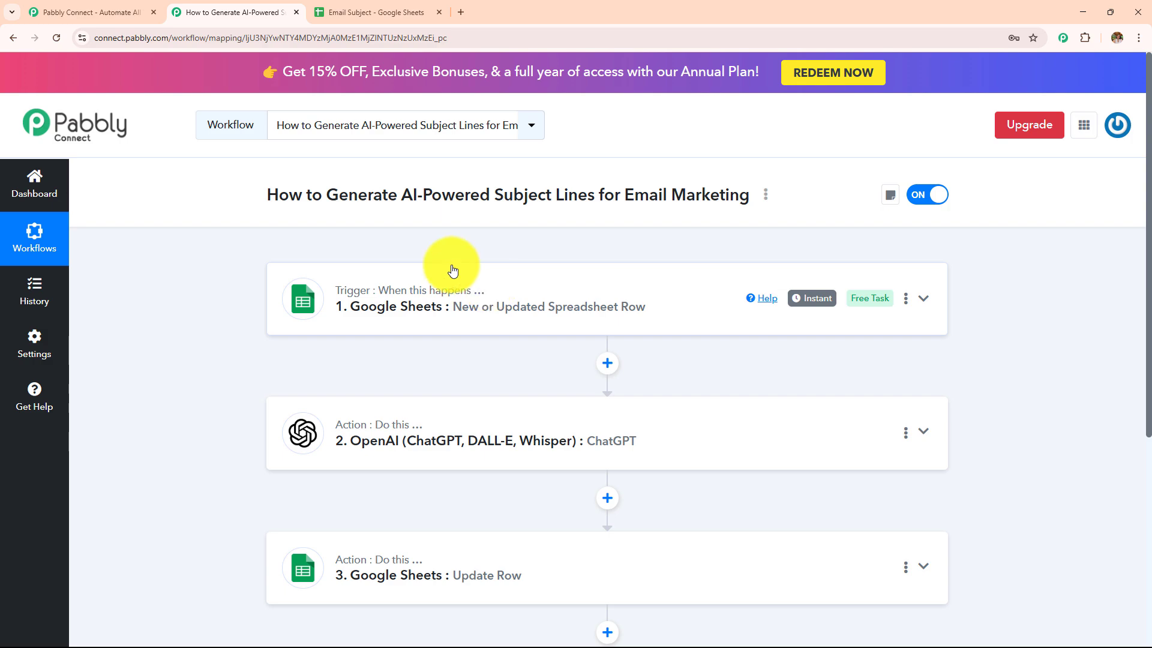
left_click(369, 13)
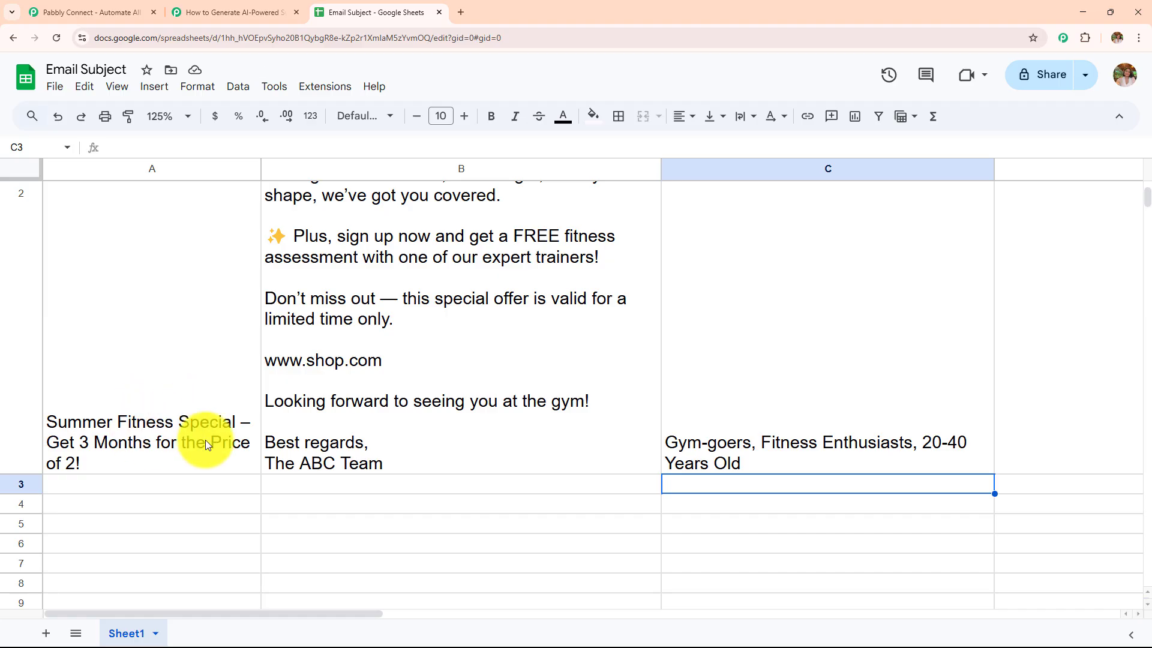
scroll(433, 375, "up", 5)
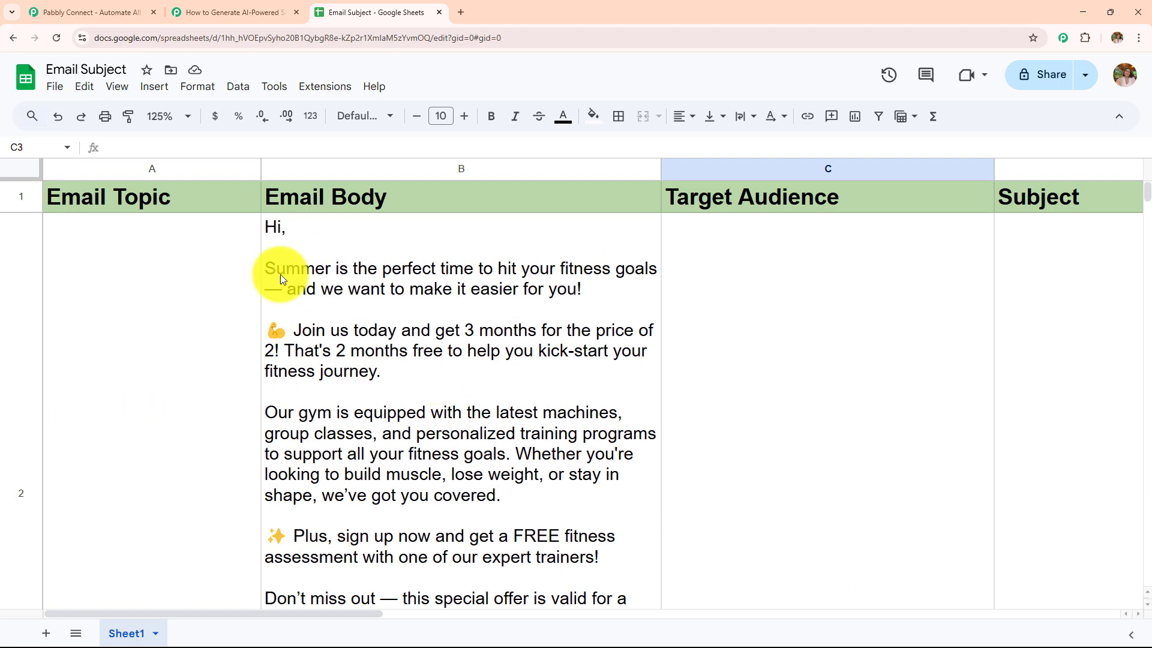
scroll(776, 347, "down", 5)
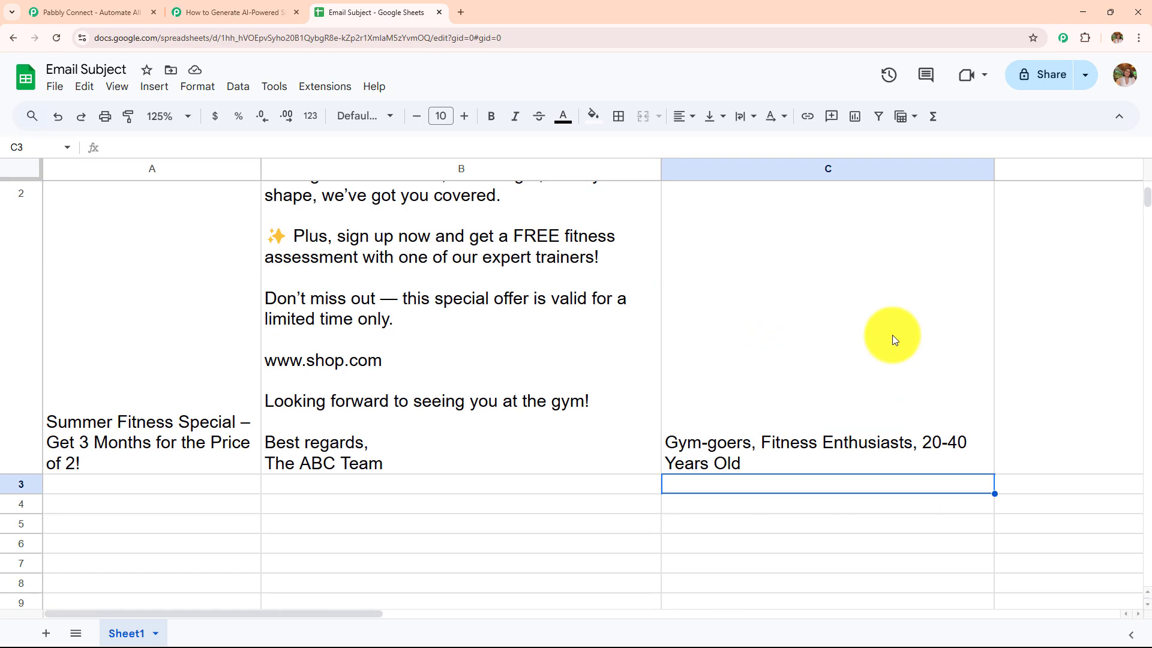
scroll(812, 339, "up", 6)
scroll(812, 340, "down", 4)
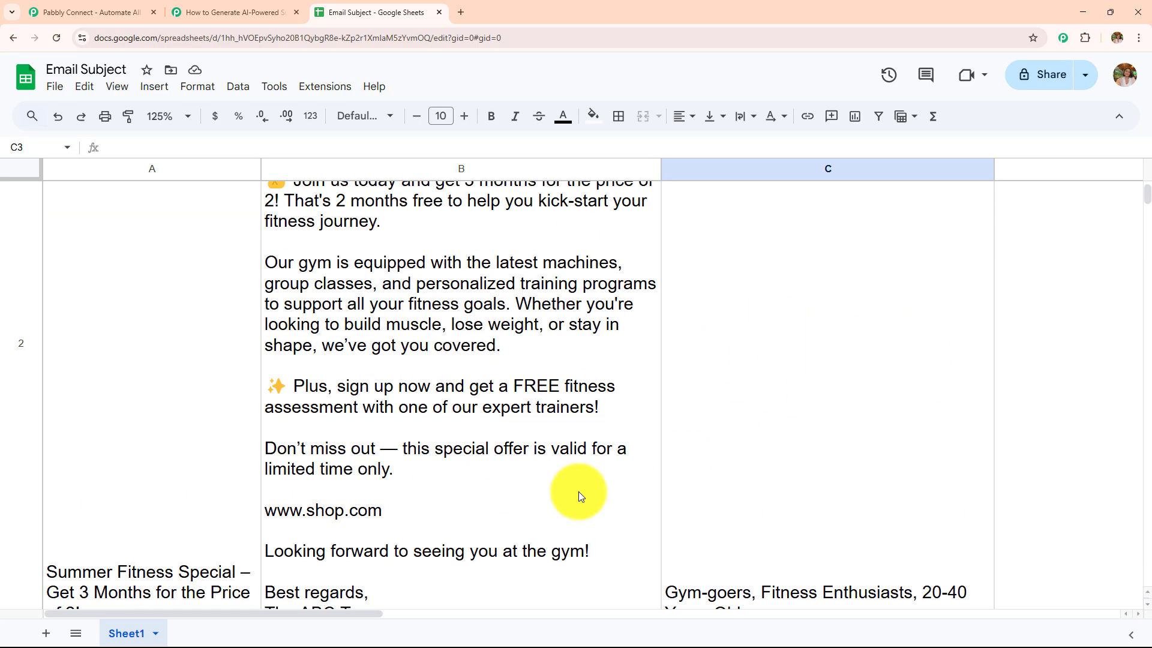
left_click_drag(373, 610, 528, 606)
scroll(600, 489, "up", 3)
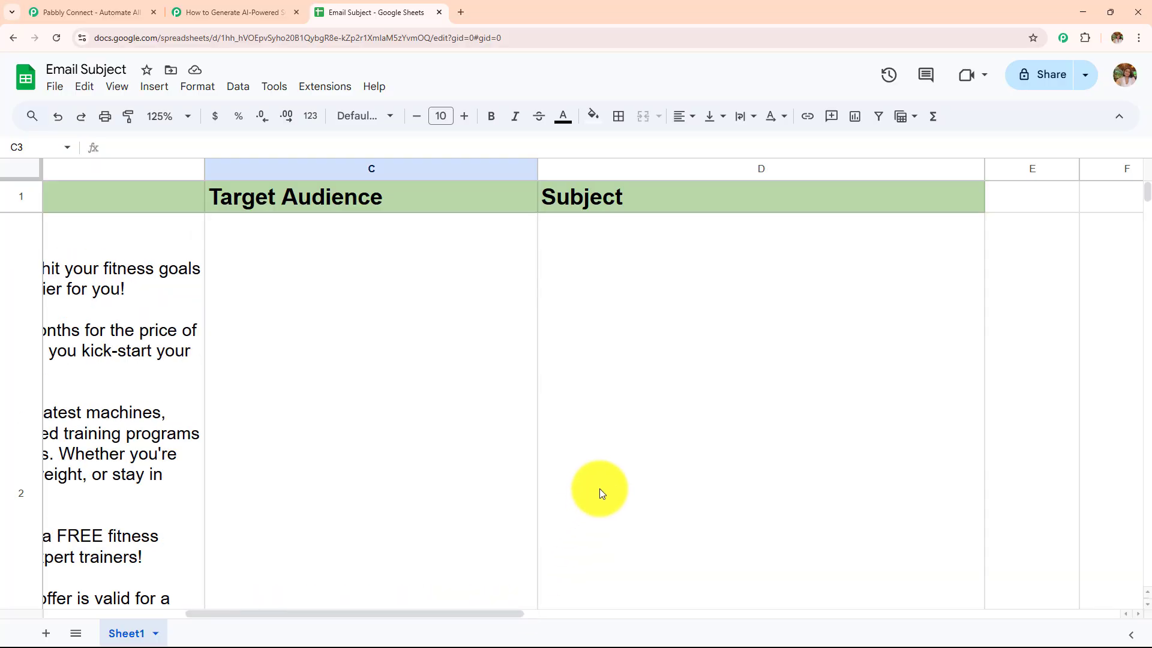
- Reload the spreadsheet at 125% zoom and examine the Subject cell of row 2
left_click(54, 39)
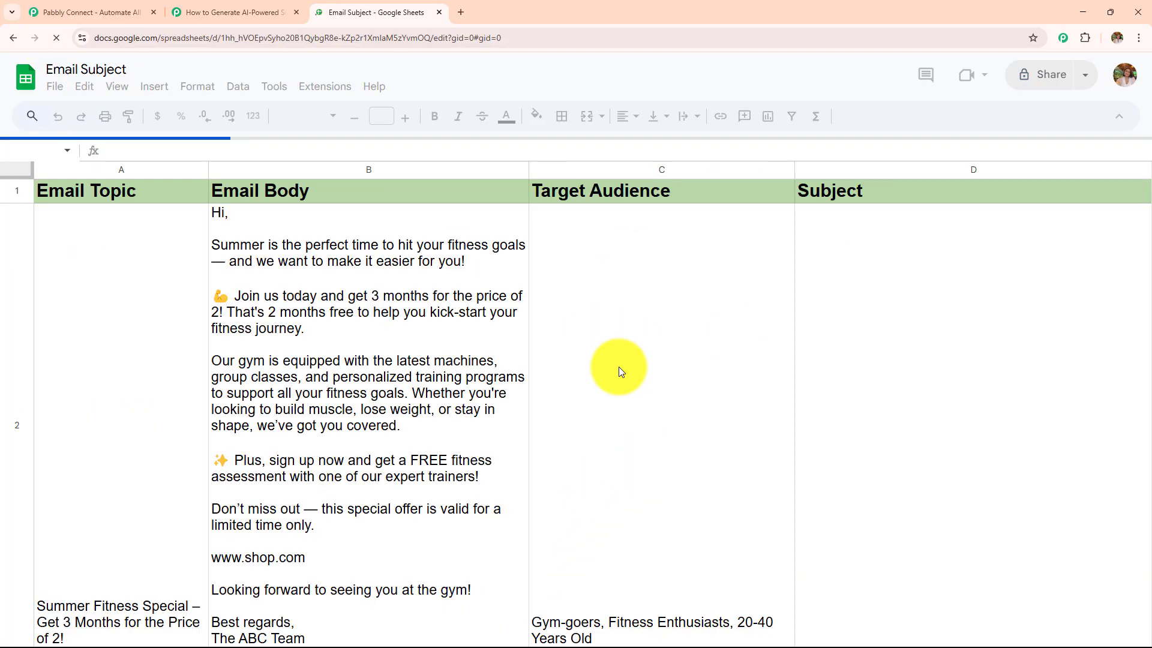
left_click(161, 116)
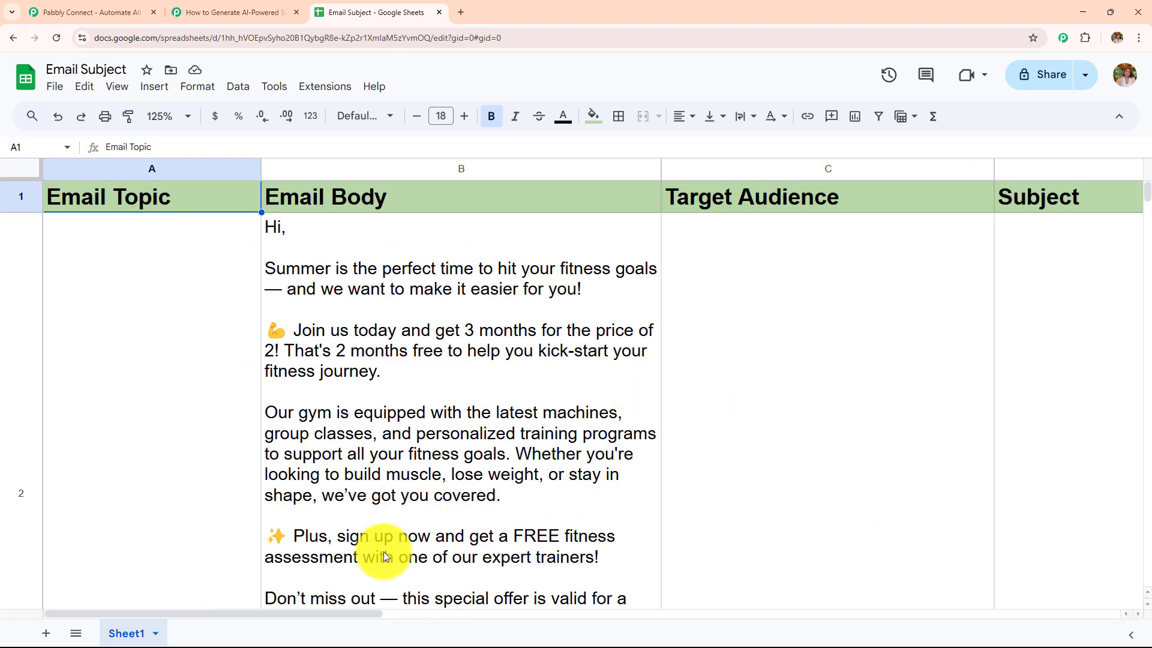
left_click_drag(367, 610, 517, 623)
scroll(649, 451, "down", 5)
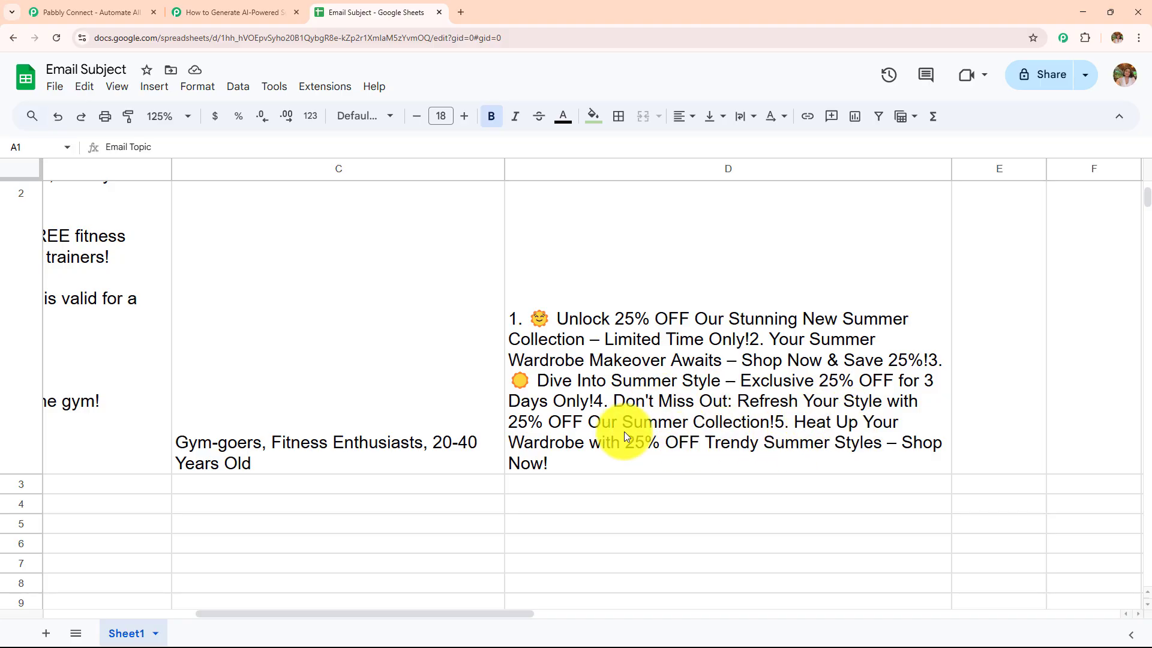
scroll(600, 426, "up", 5)
- Switch to the Pabbly Connect website and sign in to the existing account
left_click(258, 13)
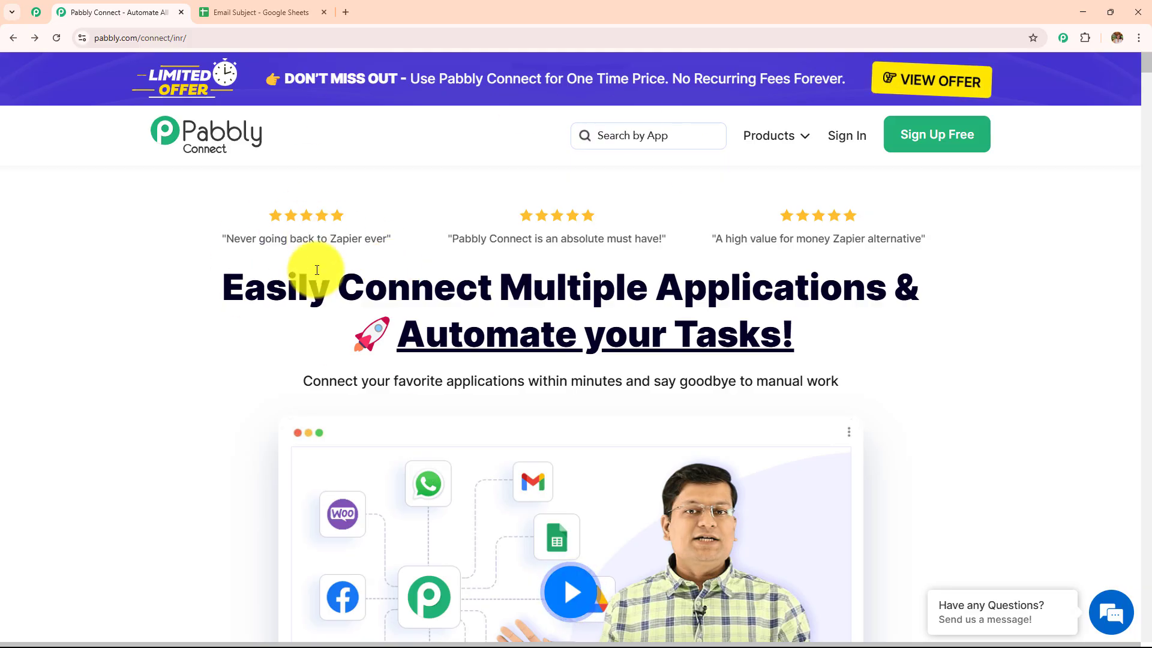
left_click(227, 37)
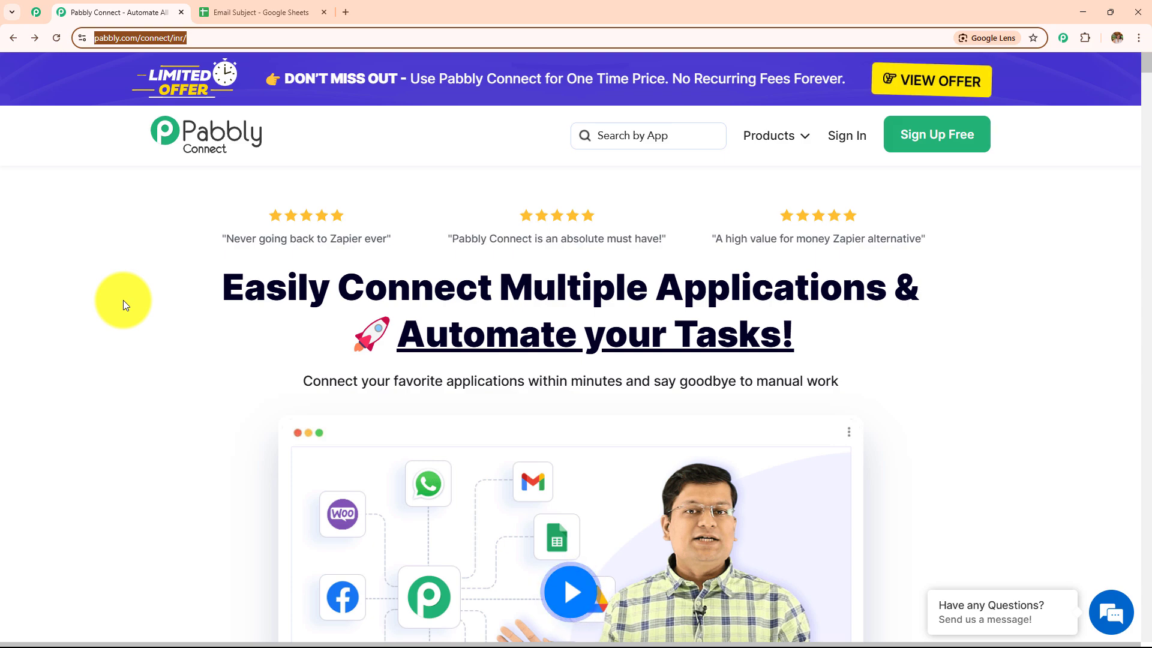
left_click(124, 300)
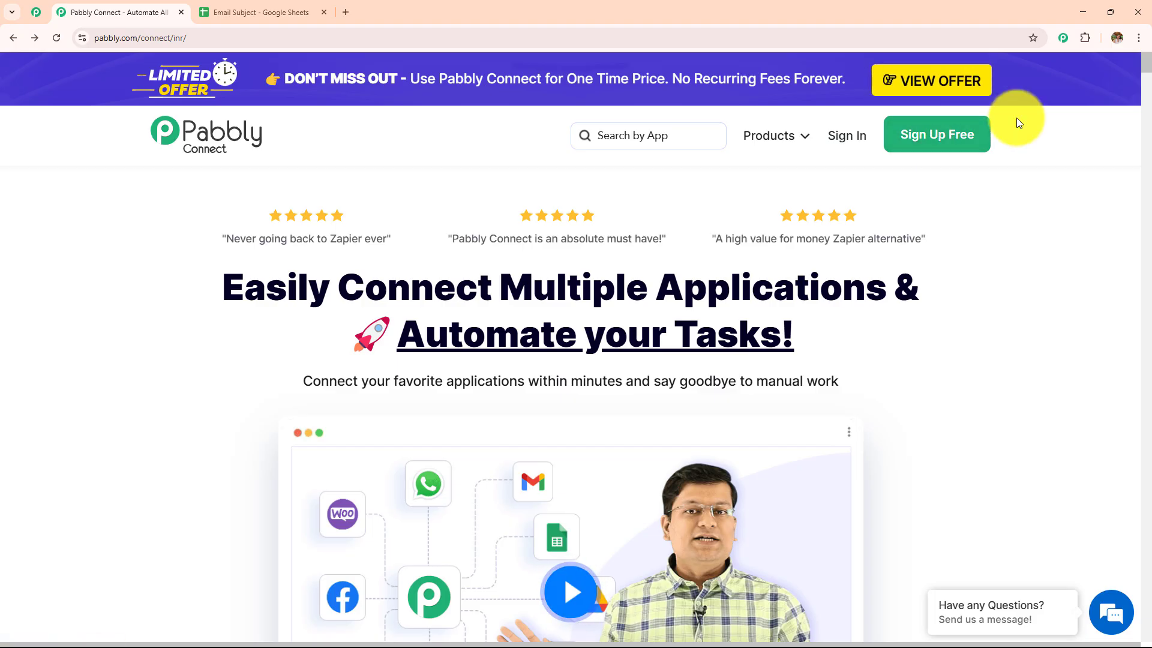
left_click(848, 146)
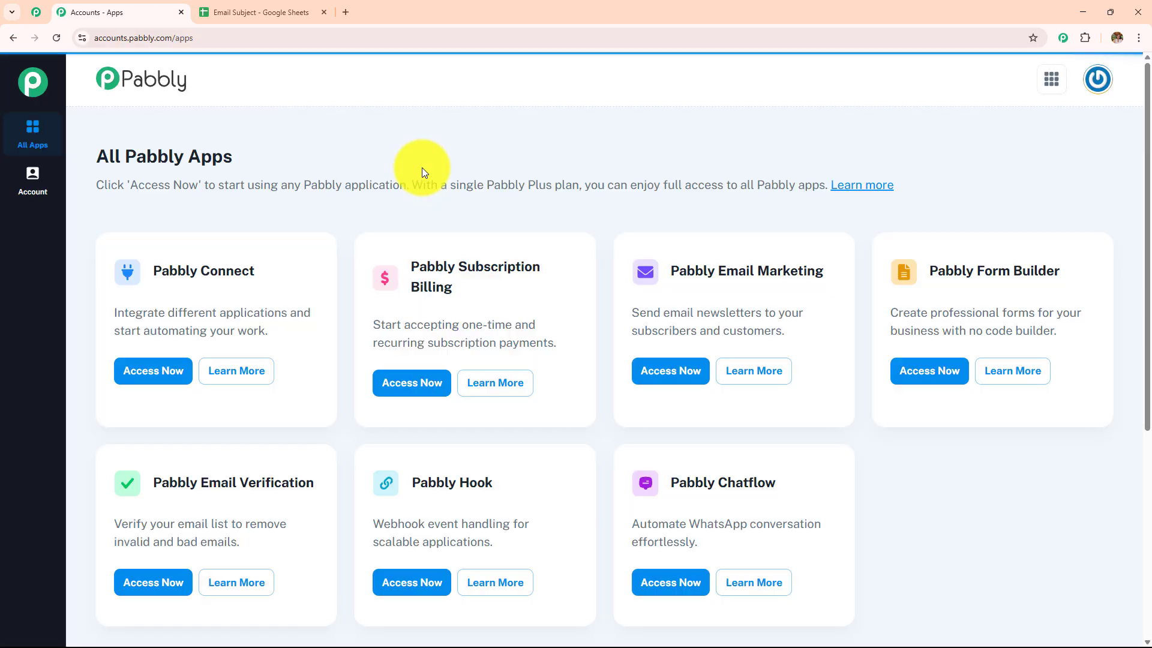
- Access the Pabbly Connect dashboard from the list of all Pabbly apps
left_click_drag(98, 156, 299, 160)
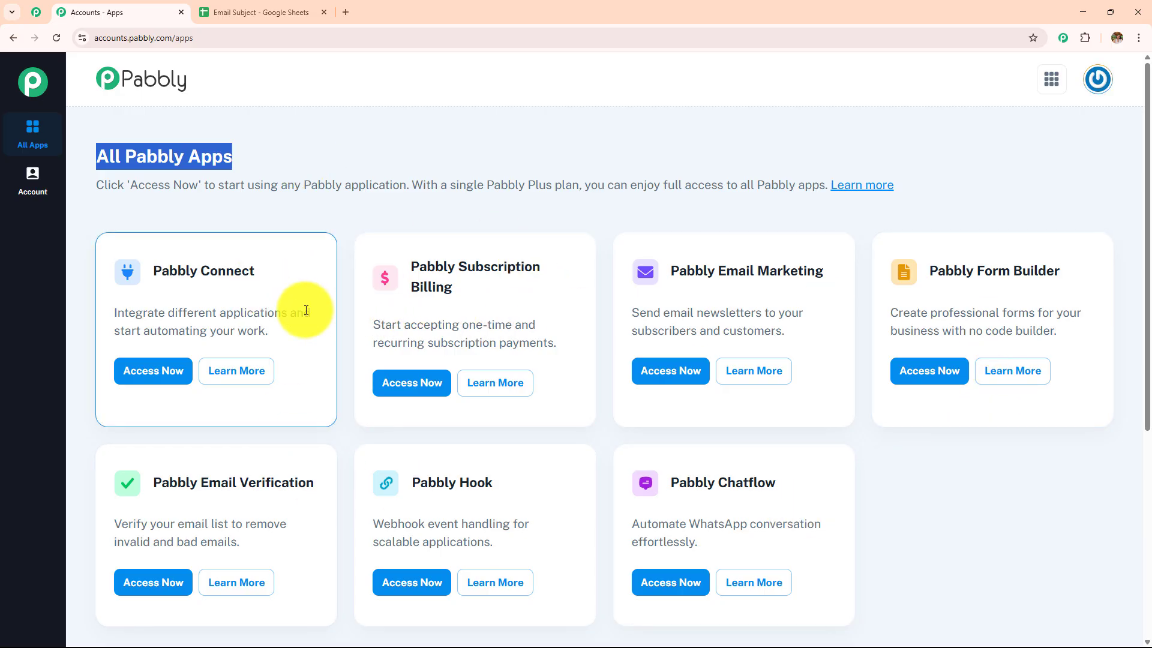
left_click_drag(153, 270, 361, 282)
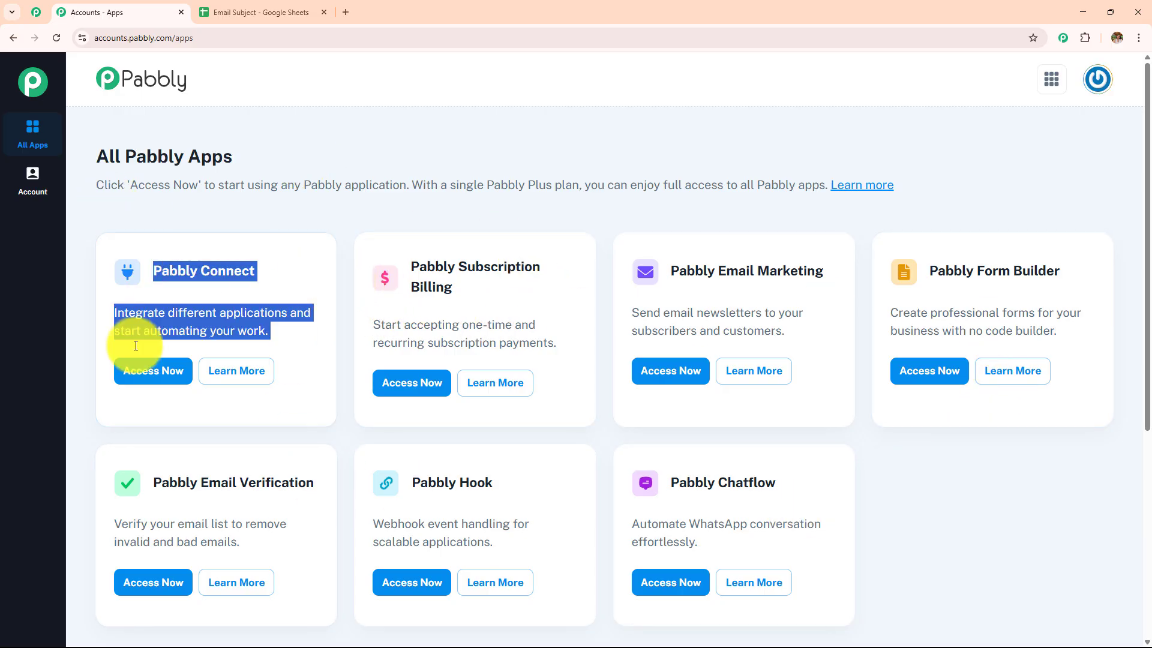
left_click(171, 371)
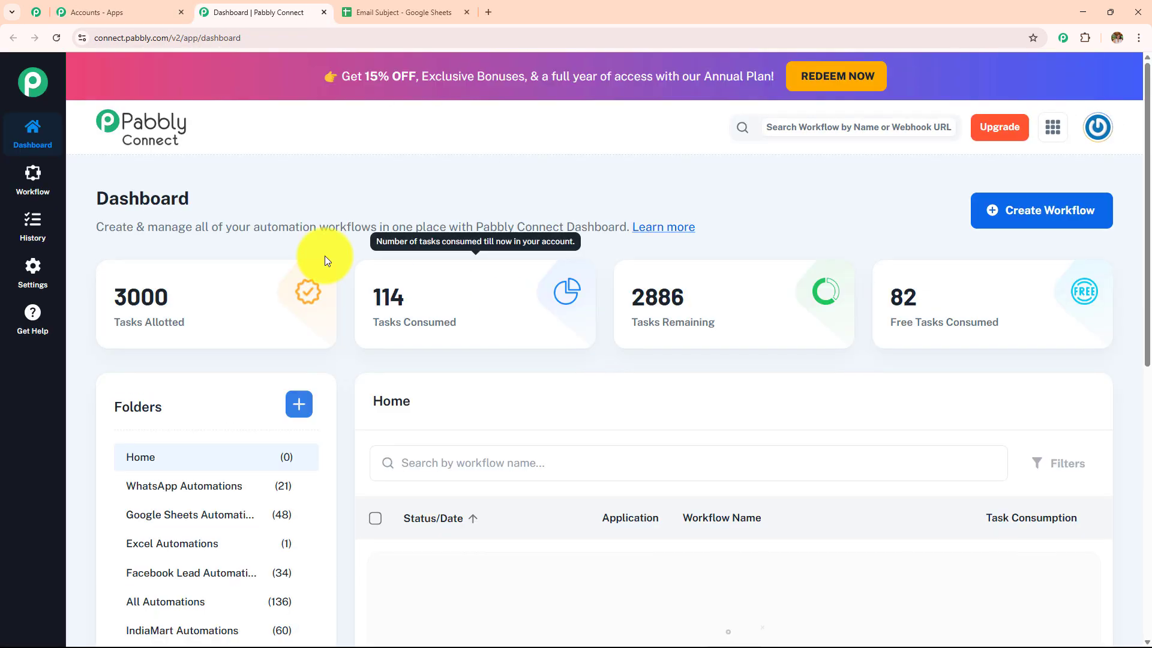
- Examine the dashboard's list of workflow folders and the form for creating a new folder
left_click_drag(97, 194, 259, 198)
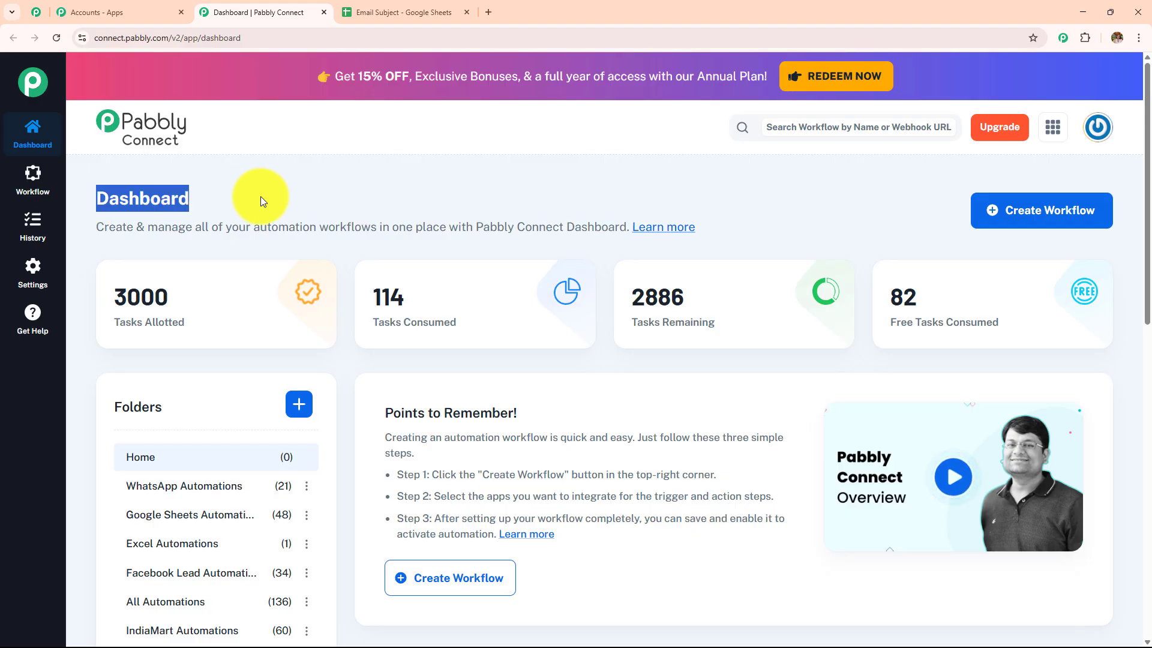
scroll(438, 319, "down", 2)
scroll(438, 318, "down", 10)
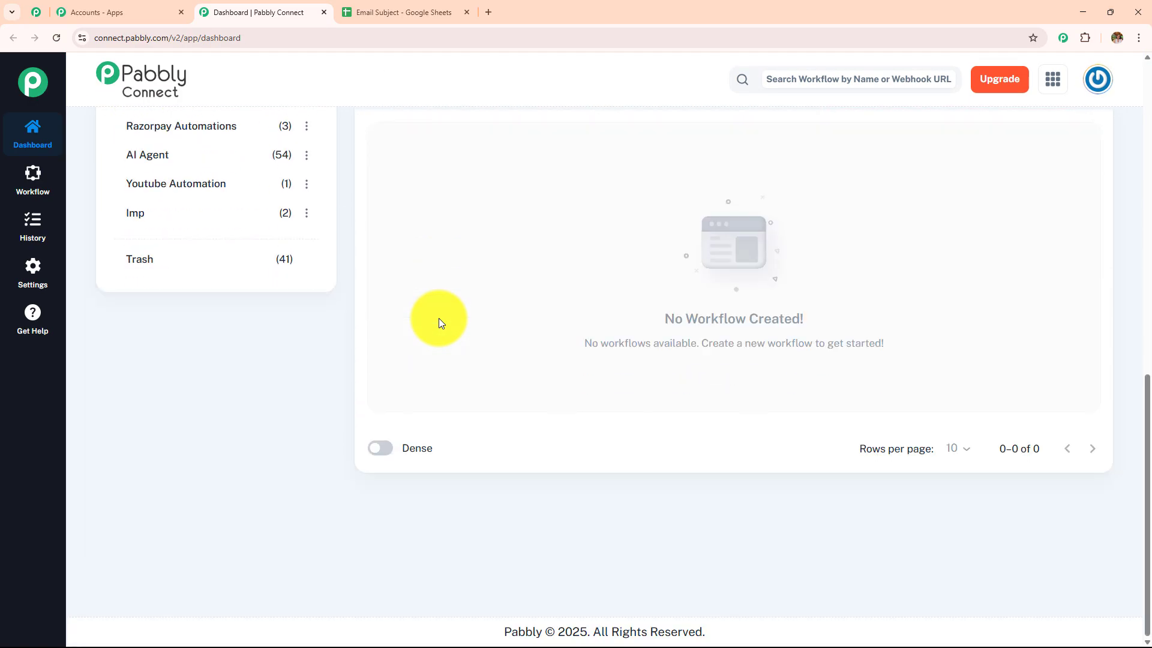
scroll(440, 319, "up", 4)
scroll(270, 411, "up", 7)
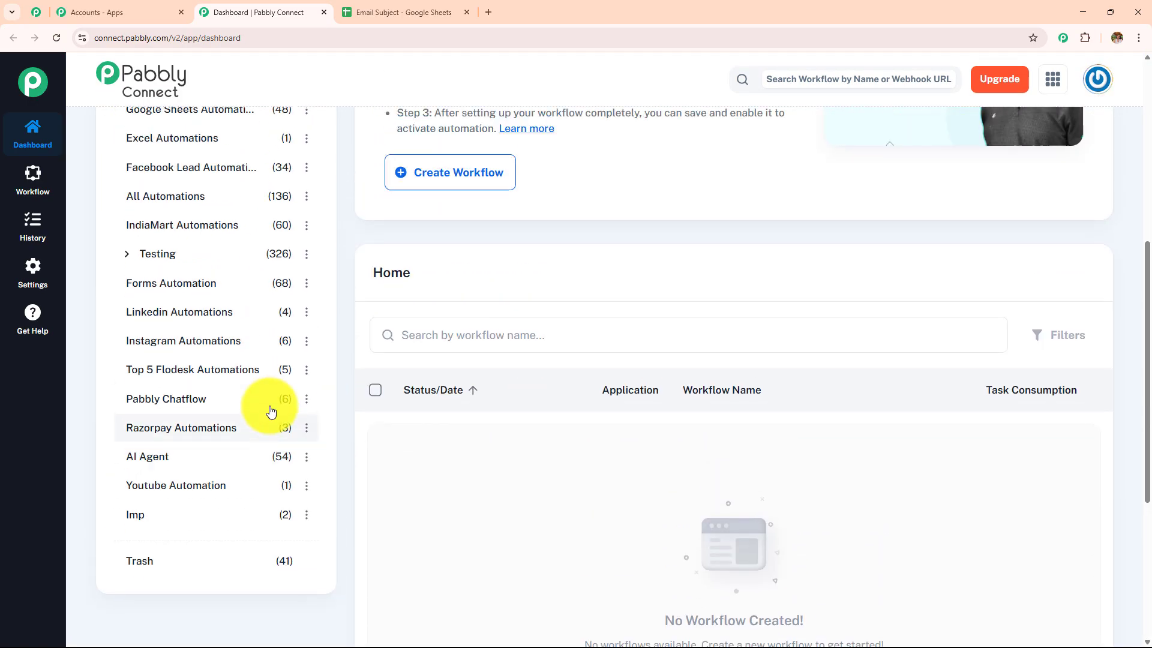
scroll(270, 412, "down", 8)
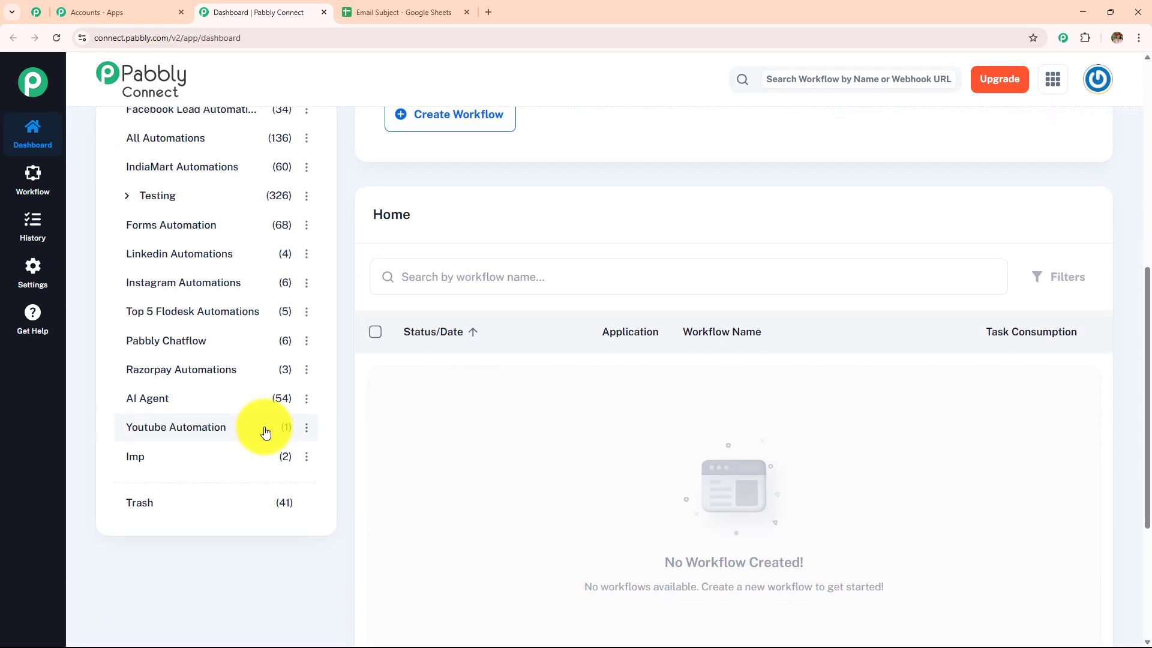
scroll(262, 426, "up", 8)
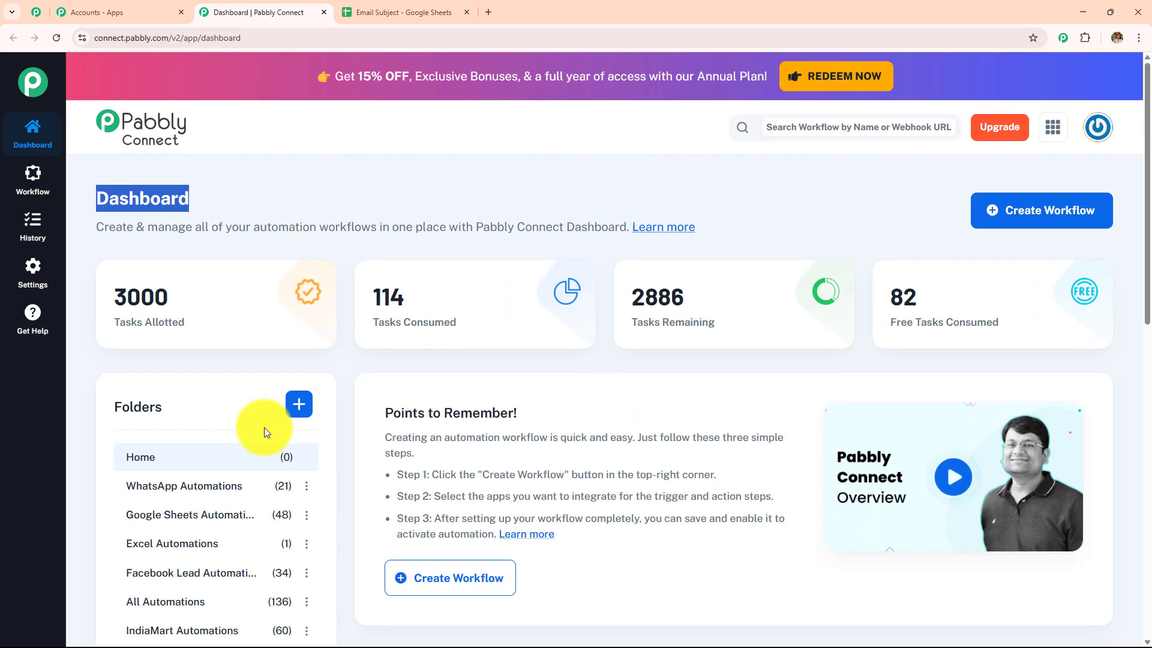
left_click(294, 394)
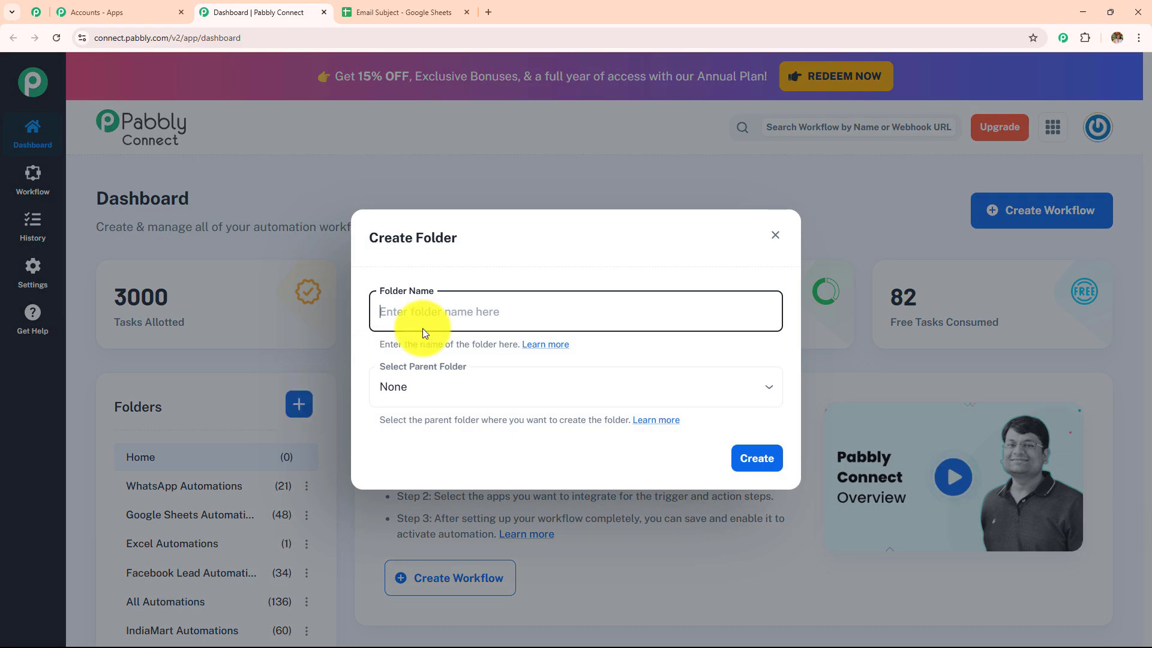
left_click(779, 243)
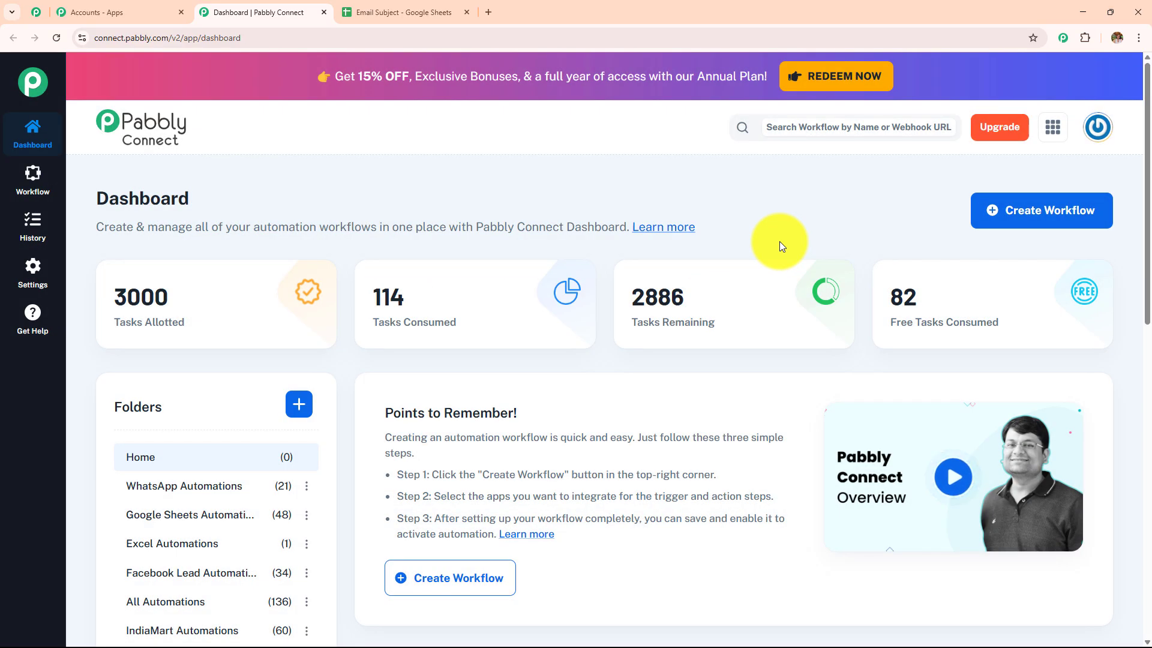
- Start a new workflow and name it "How to Generate AI-Powered Subject Lines for Email Marketing"
left_click(1051, 220)
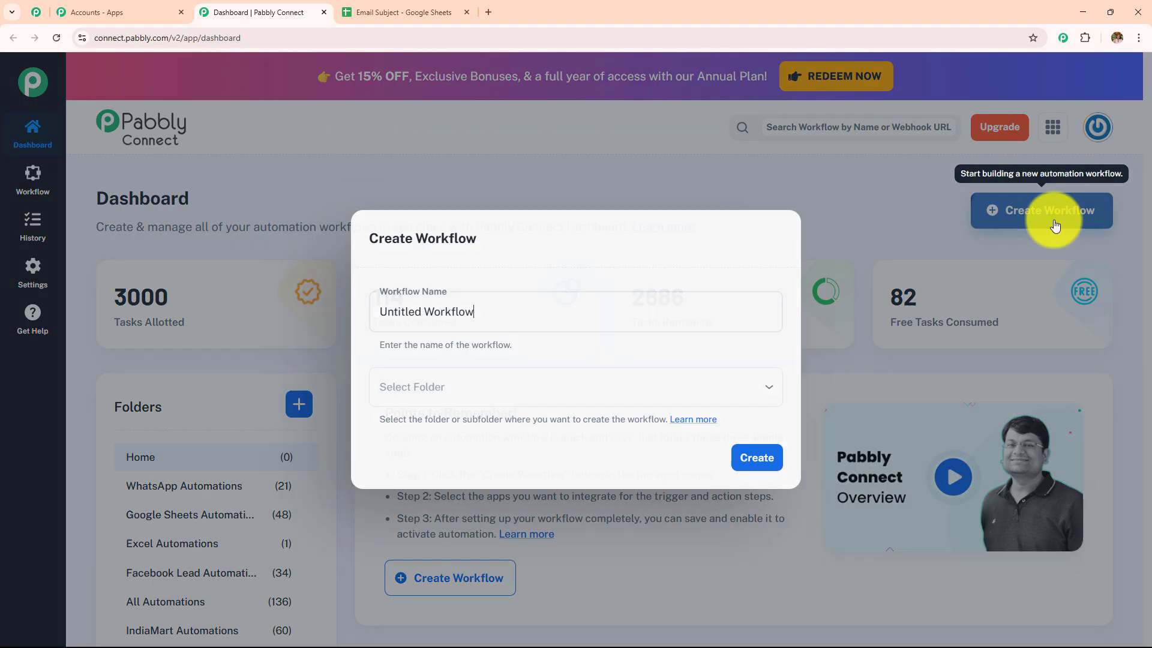
left_click_drag(548, 311, 344, 308)
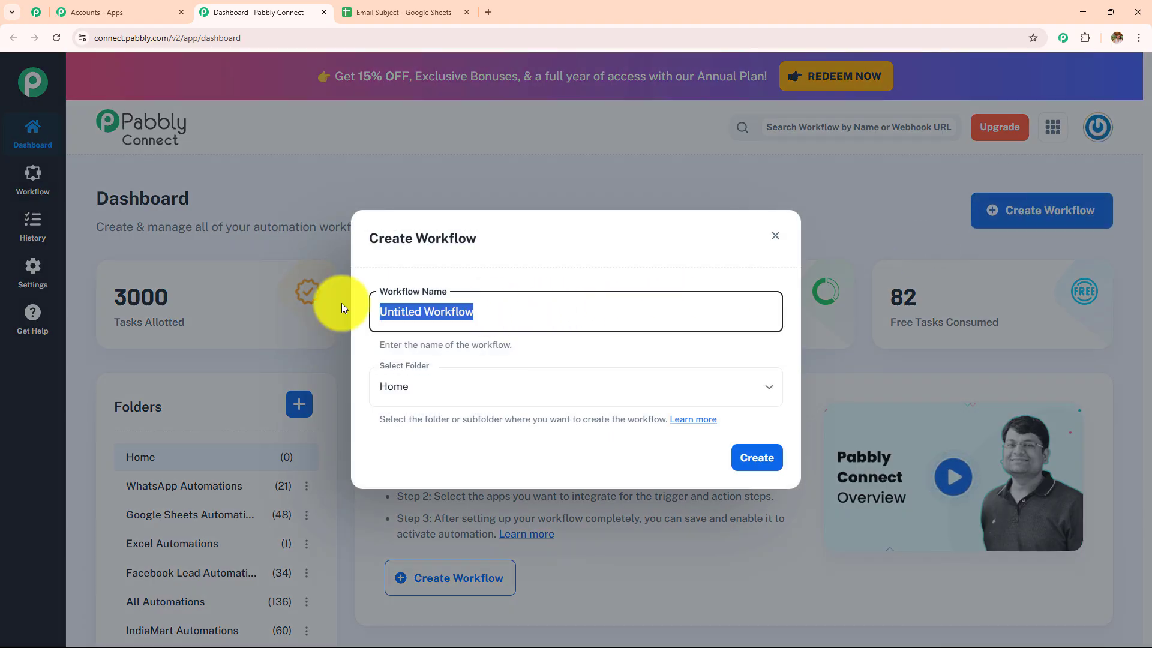
key("BackSpace")
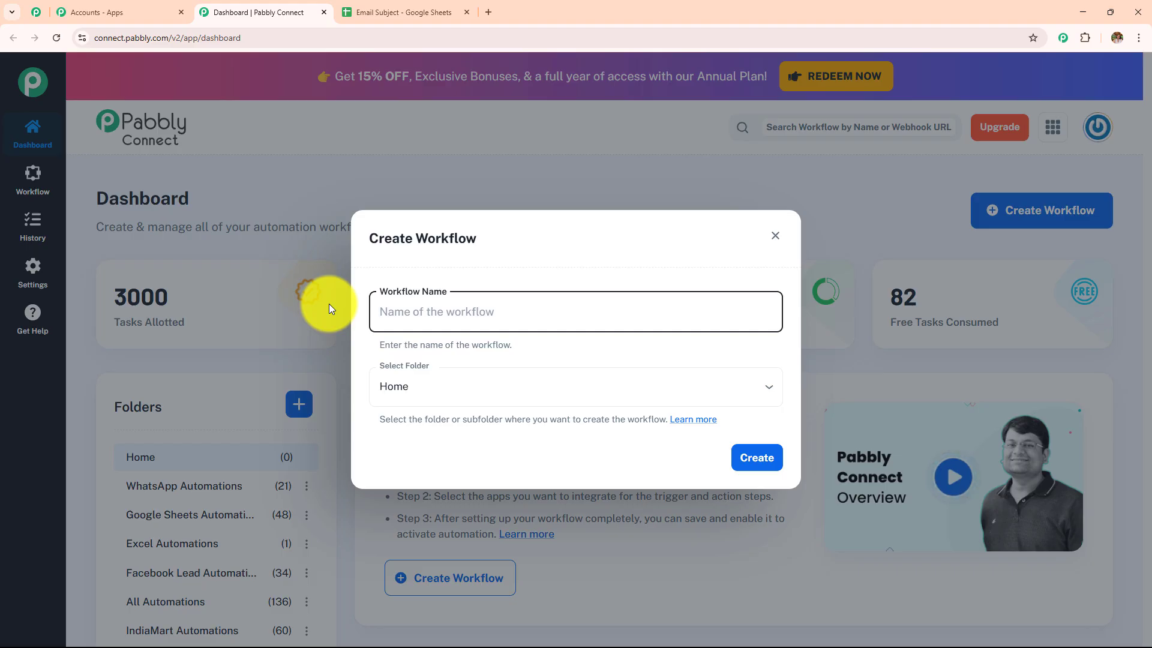
left_click(466, 381)
scroll(471, 292, "down", 5)
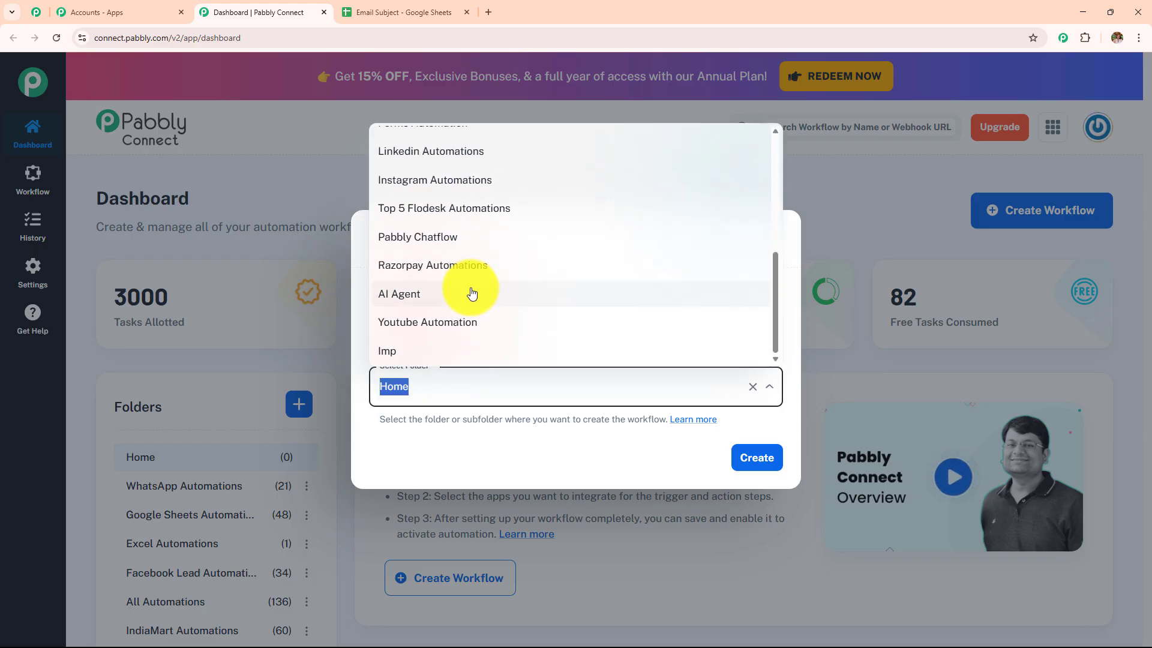
scroll(472, 293, "up", 5)
left_click(475, 441)
left_click(534, 317)
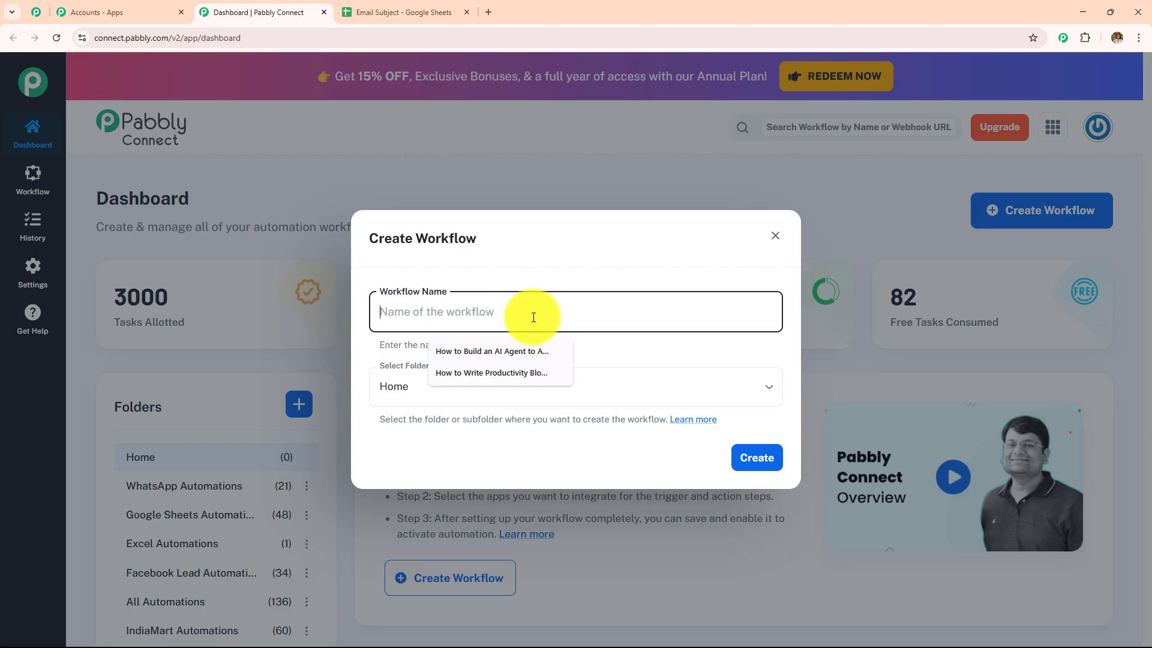
type("How to Generate AI-Powered Subject Lines for Email Marketing")
left_click_drag(723, 312, 335, 319)
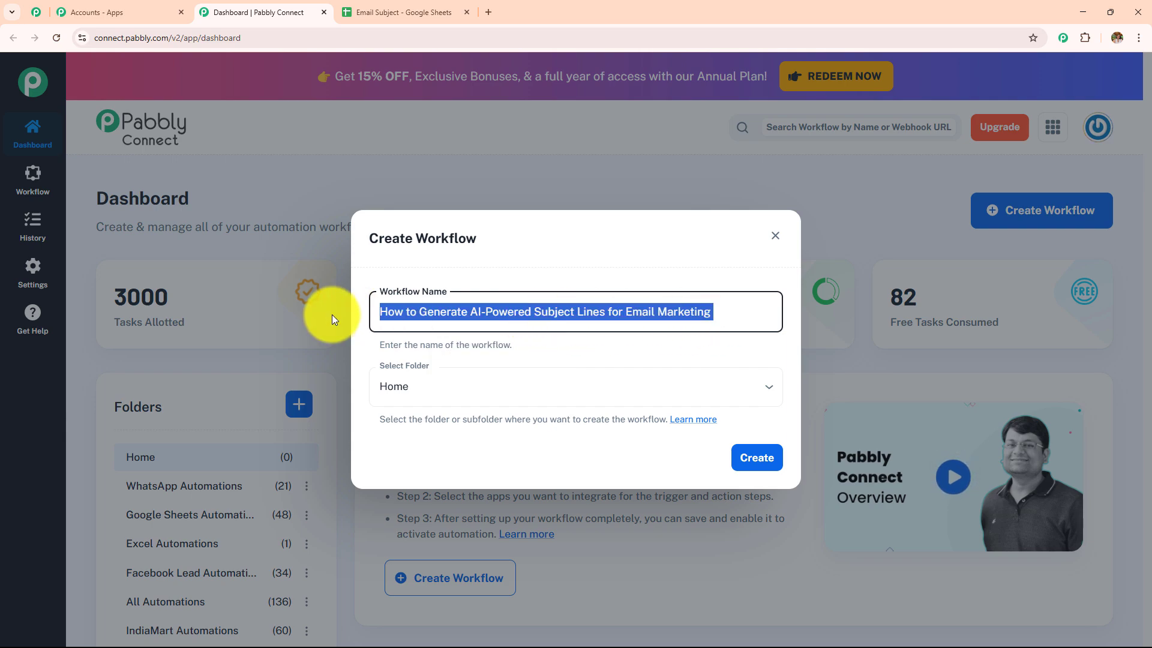
- Choose AI Agent as the folder for the new workflow
left_click(524, 390)
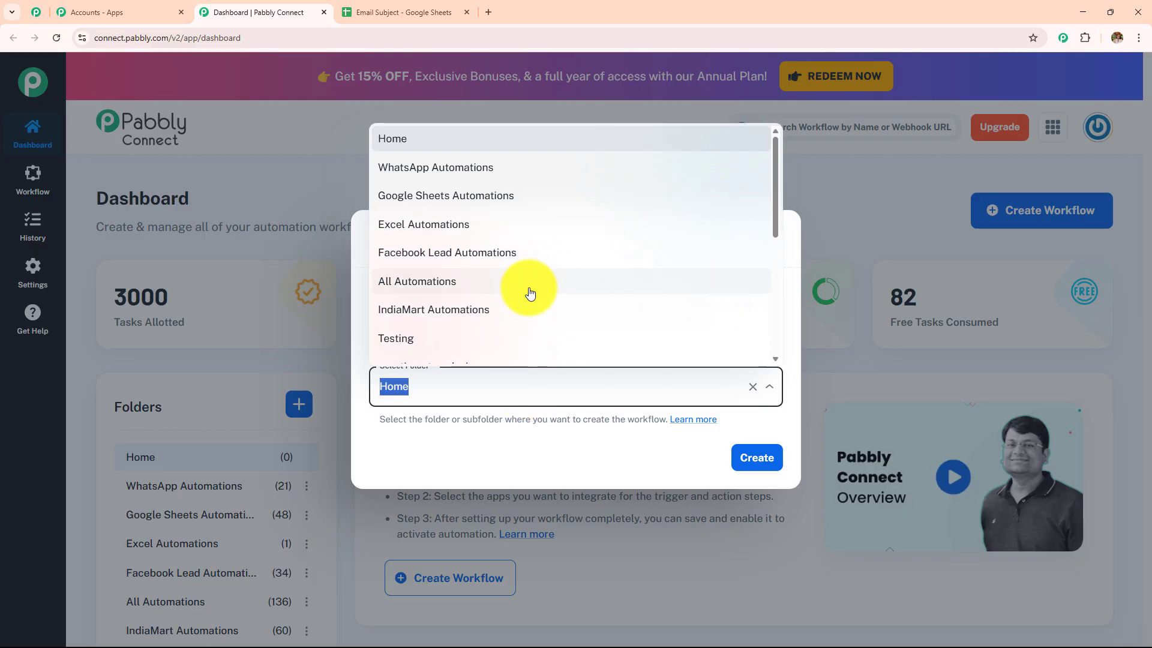
scroll(528, 291, "down", 5)
scroll(531, 293, "up", 3)
scroll(529, 292, "up", 2)
scroll(529, 293, "down", 5)
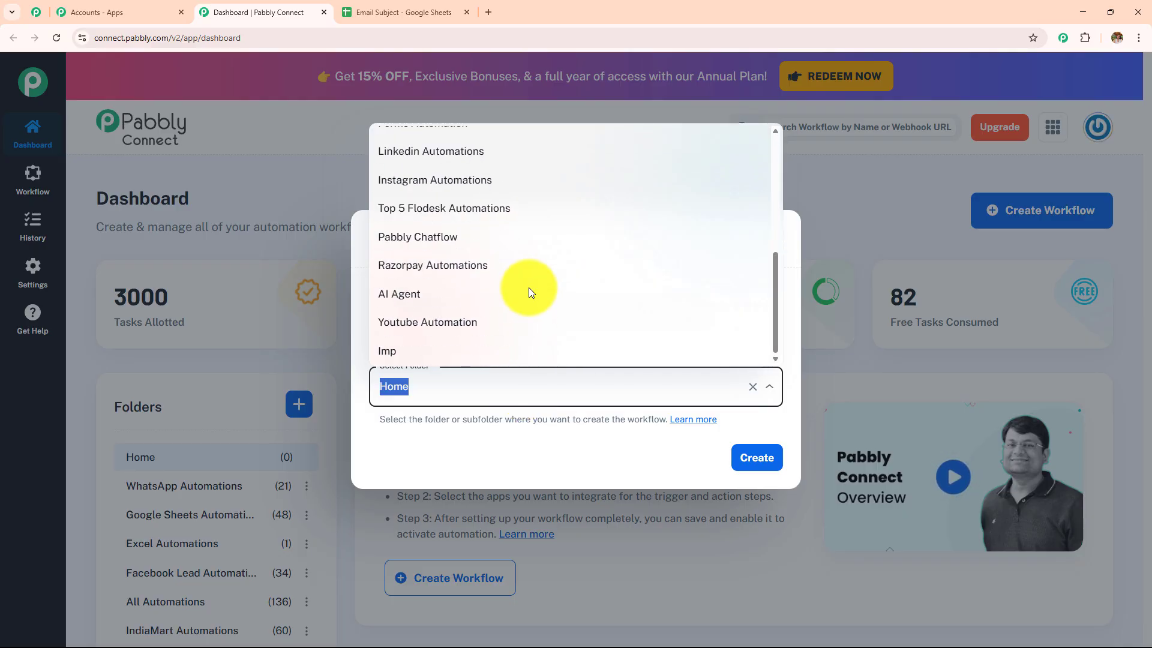
scroll(529, 292, "up", 5)
scroll(529, 293, "down", 5)
left_click(397, 297)
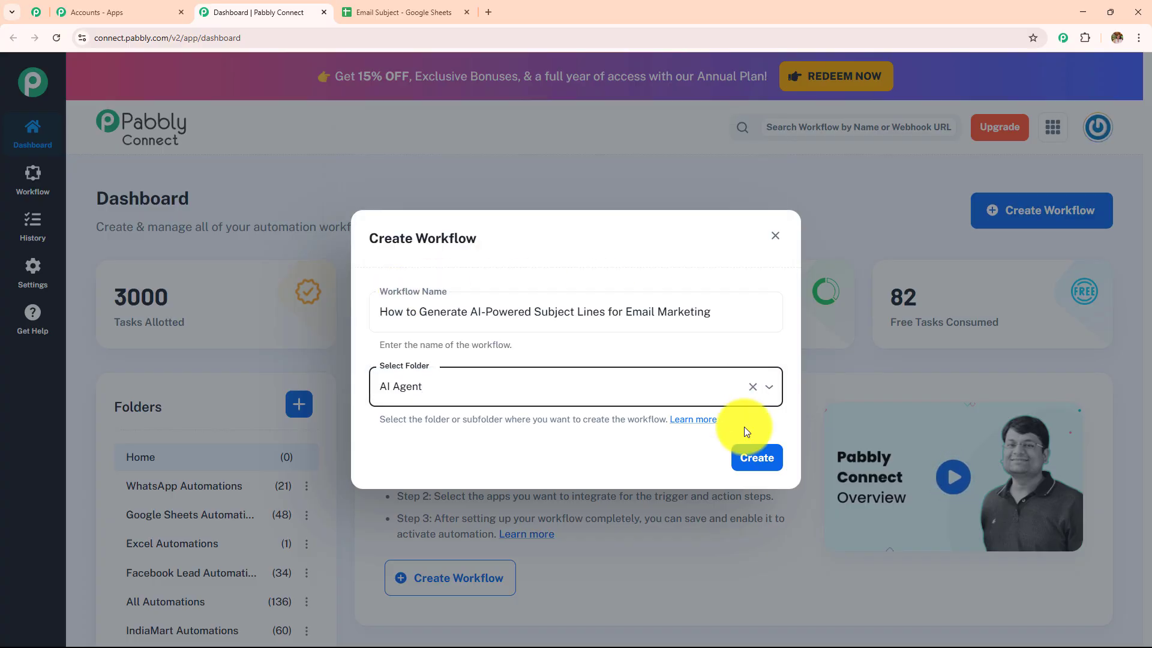
- Create the workflow with the chosen name and folder, and collapse its trigger step
left_click(756, 459)
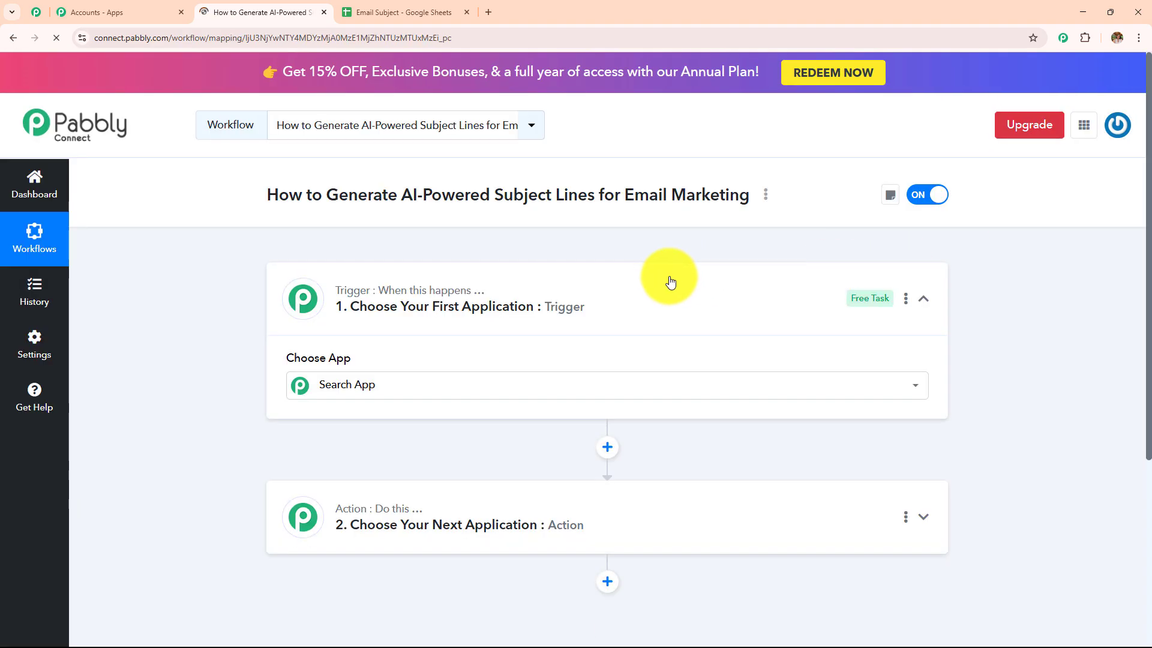
left_click(516, 313)
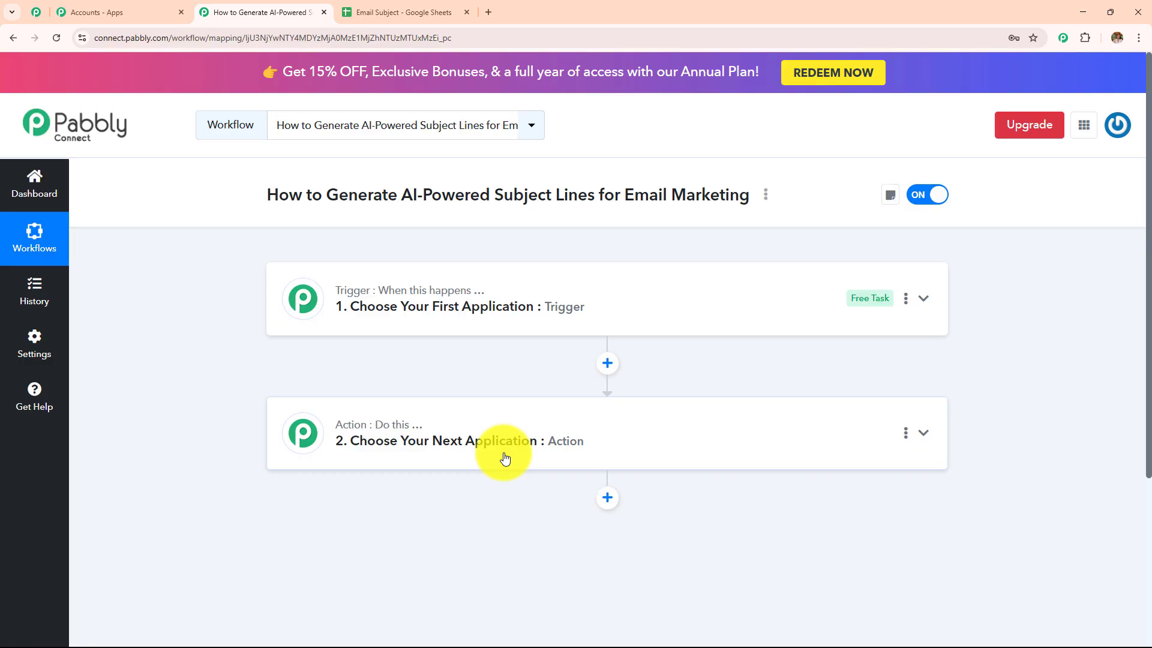
- Clear the old sample data from A2:D2 in the Email Subject spreadsheet
left_click(406, 11)
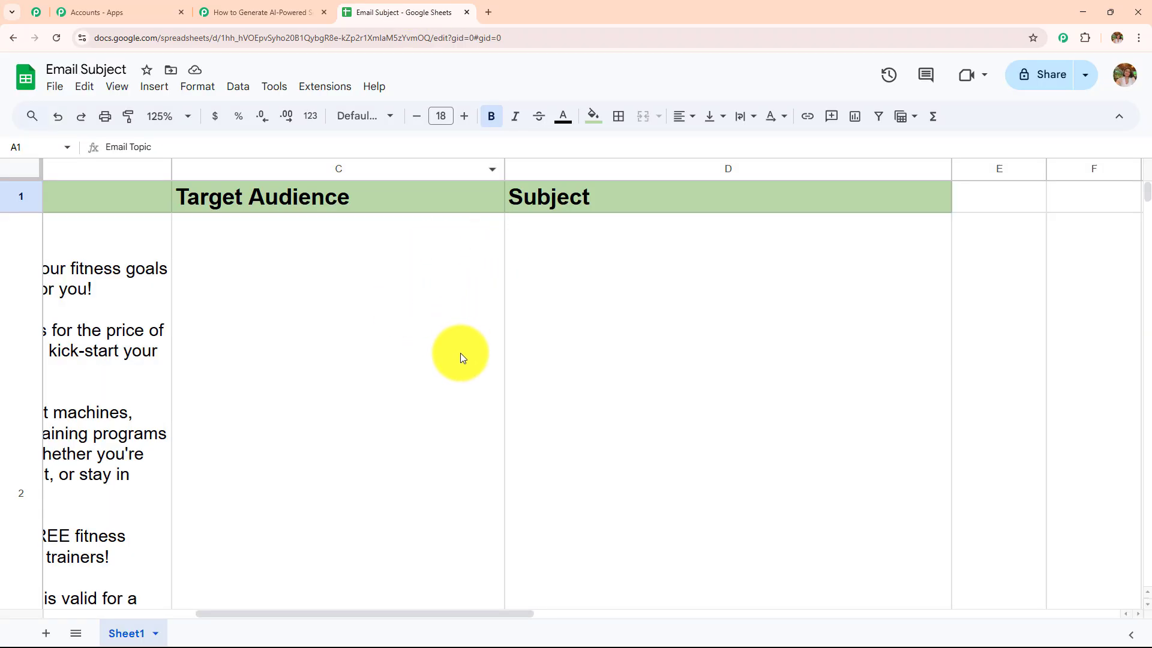
left_click_drag(463, 613, 282, 590)
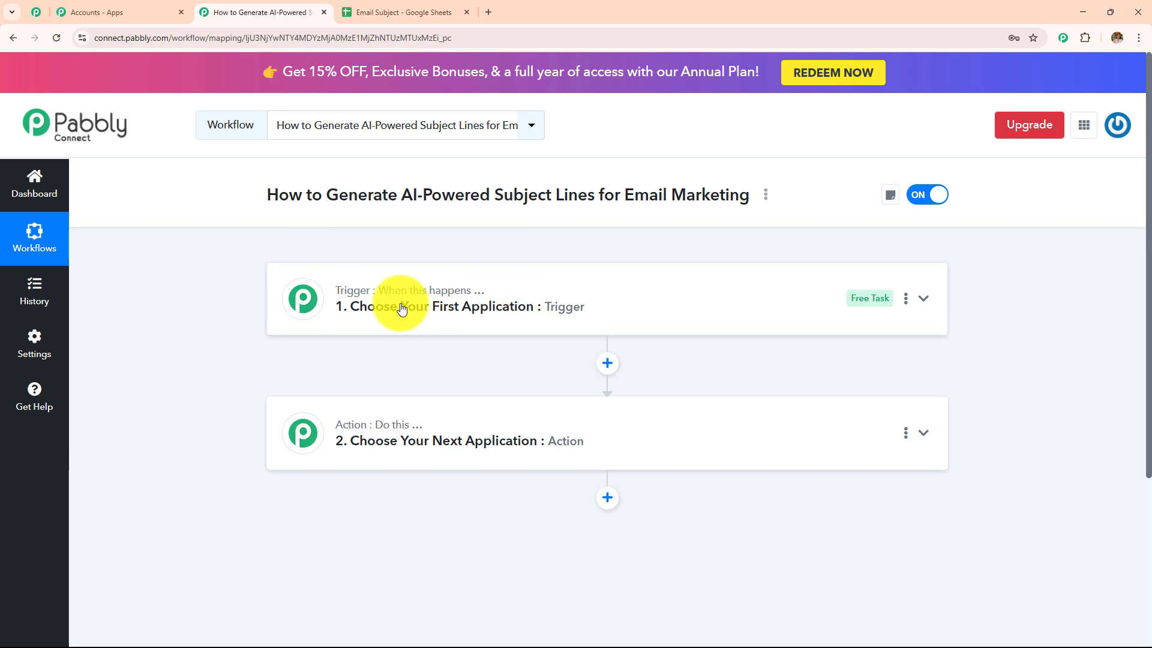
left_click(372, 9)
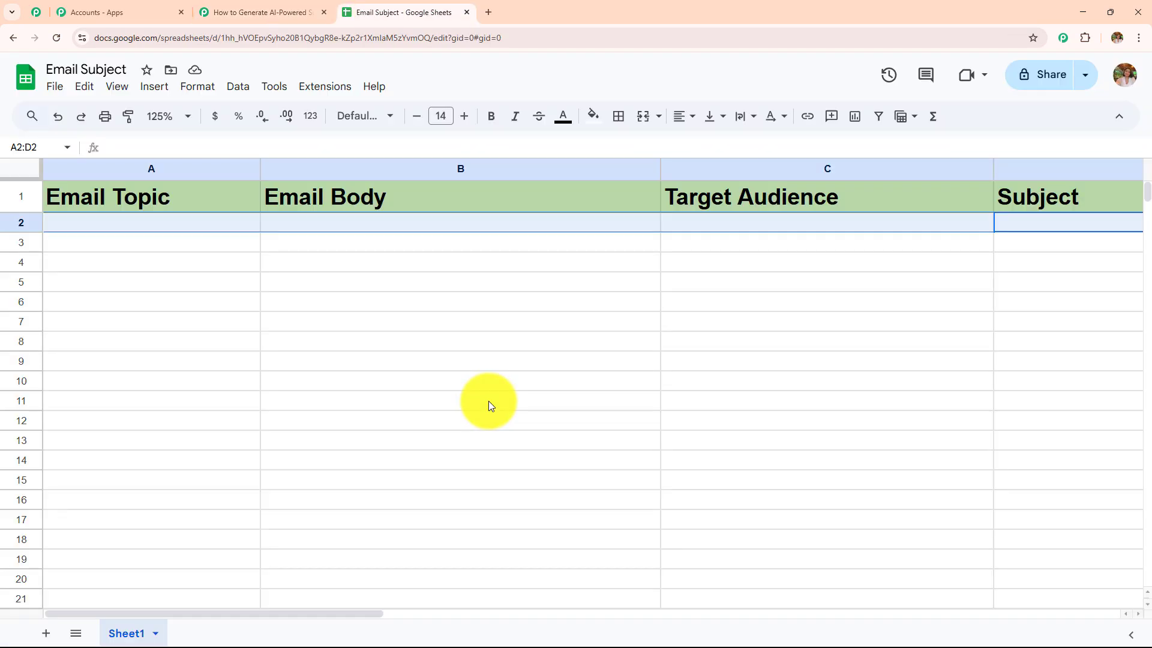
- Compare the workflow's trigger and action steps with the column headings of the Email Subject sheet
left_click(290, 13)
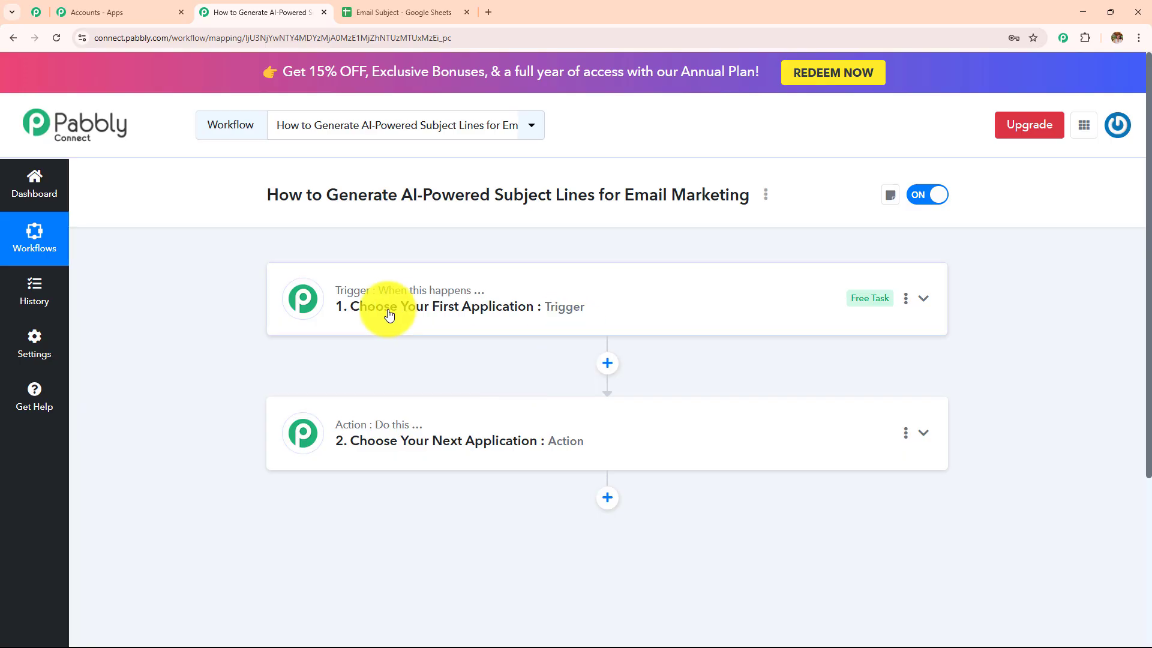
left_click(387, 12)
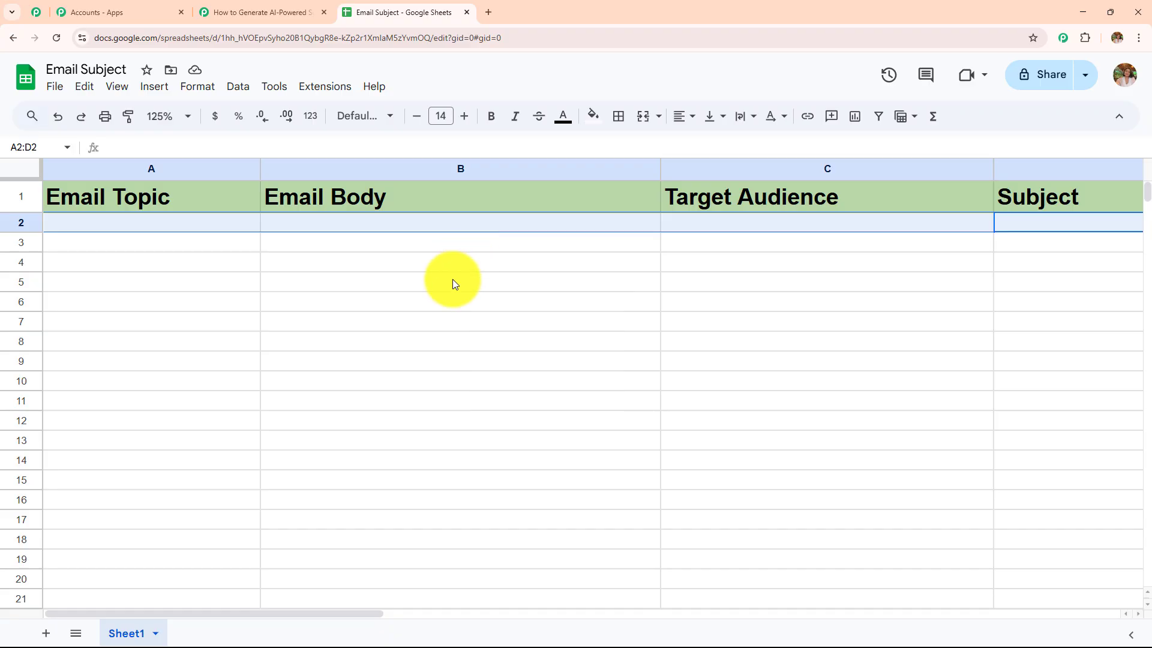
left_click(282, 12)
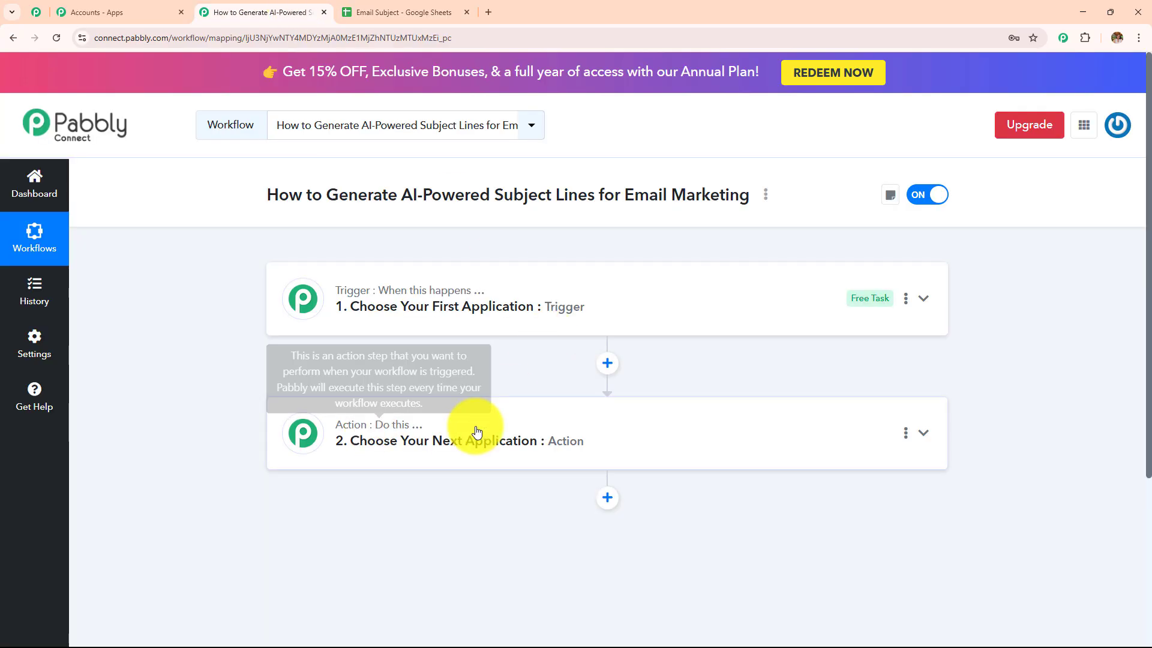
left_click(406, 12)
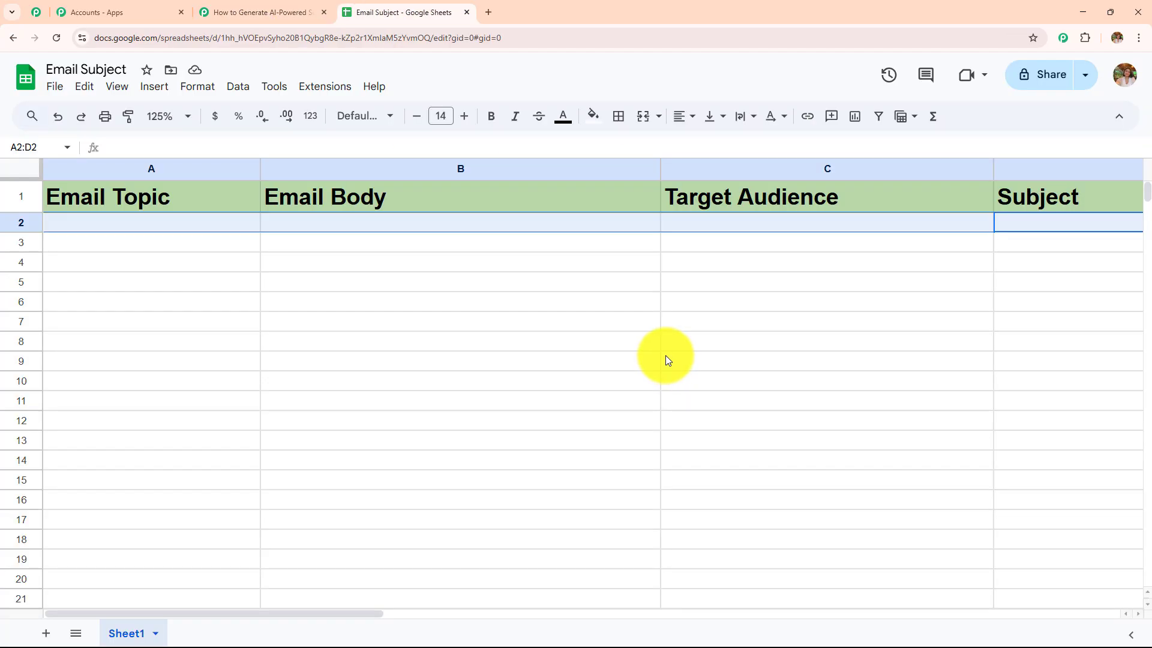
left_click(298, 11)
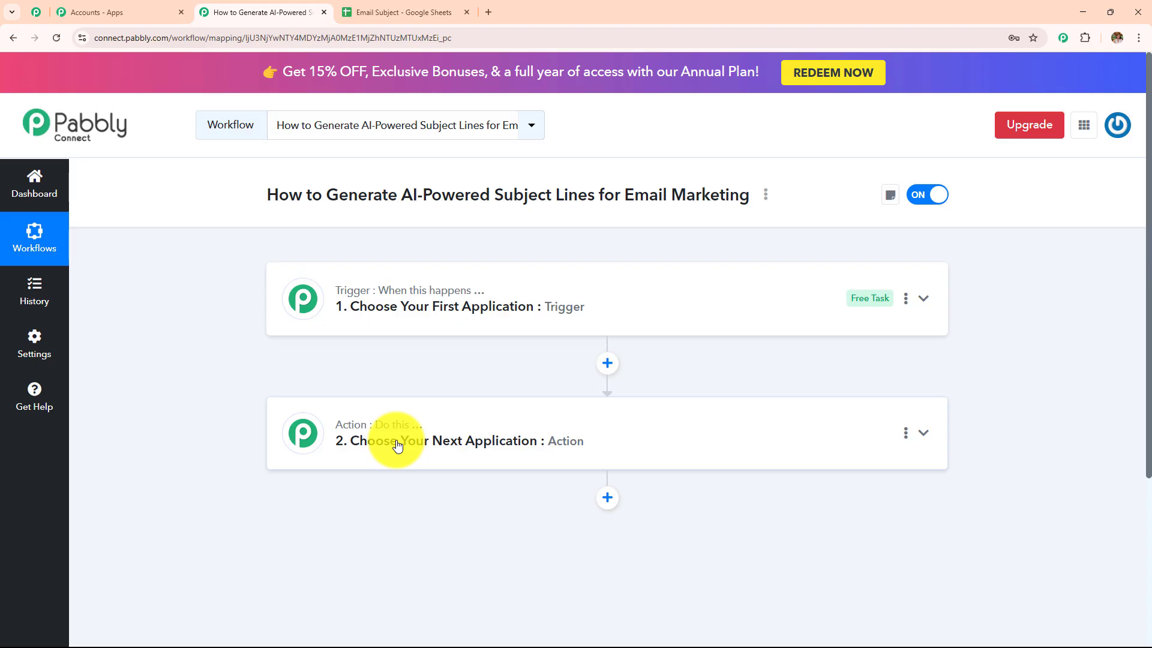
- Set the workflow's trigger to Google Sheets with the event New or Updated Spreadsheet Row
left_click(471, 304)
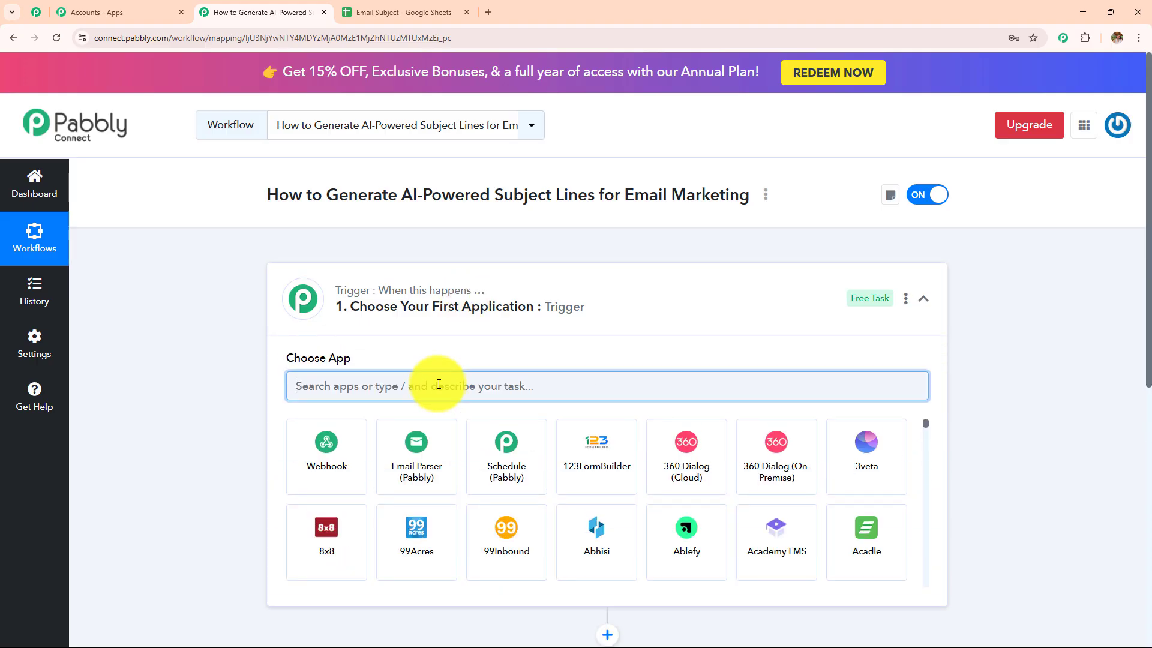
type("Goog")
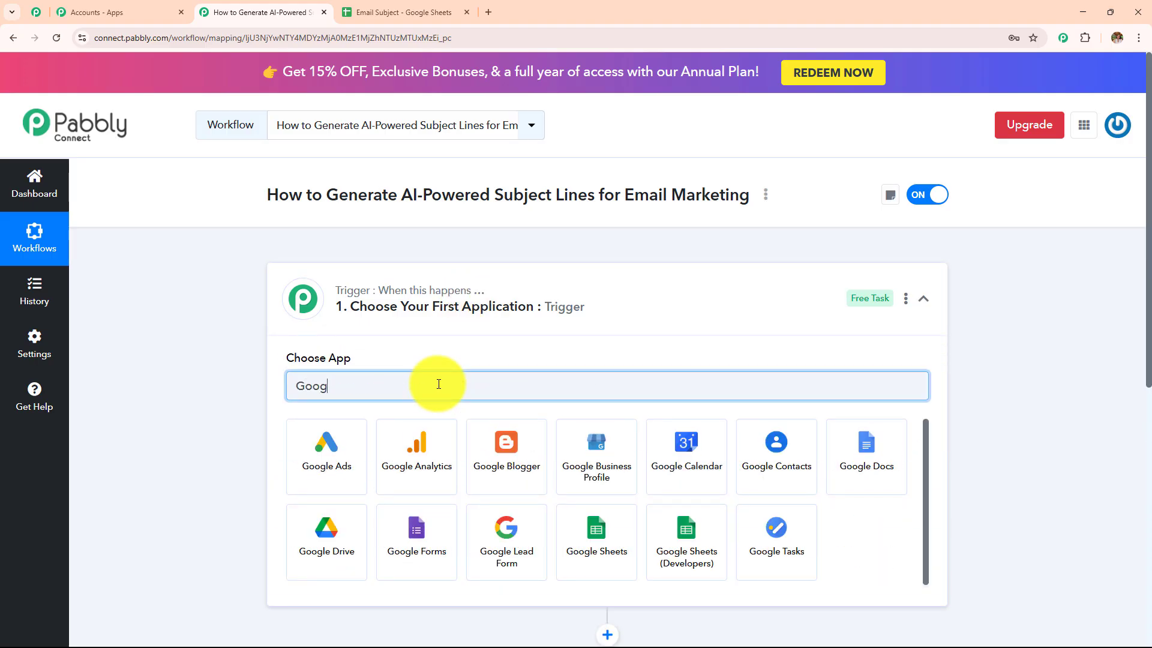
left_click(594, 523)
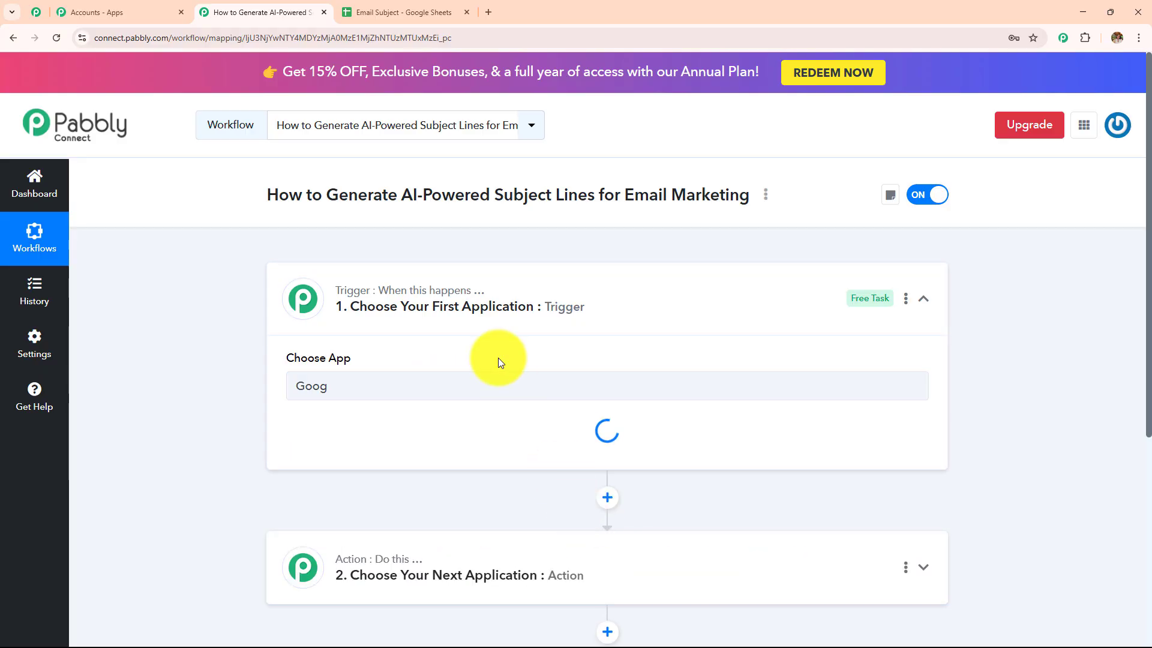
scroll(496, 329, "down", 2)
left_click(463, 325)
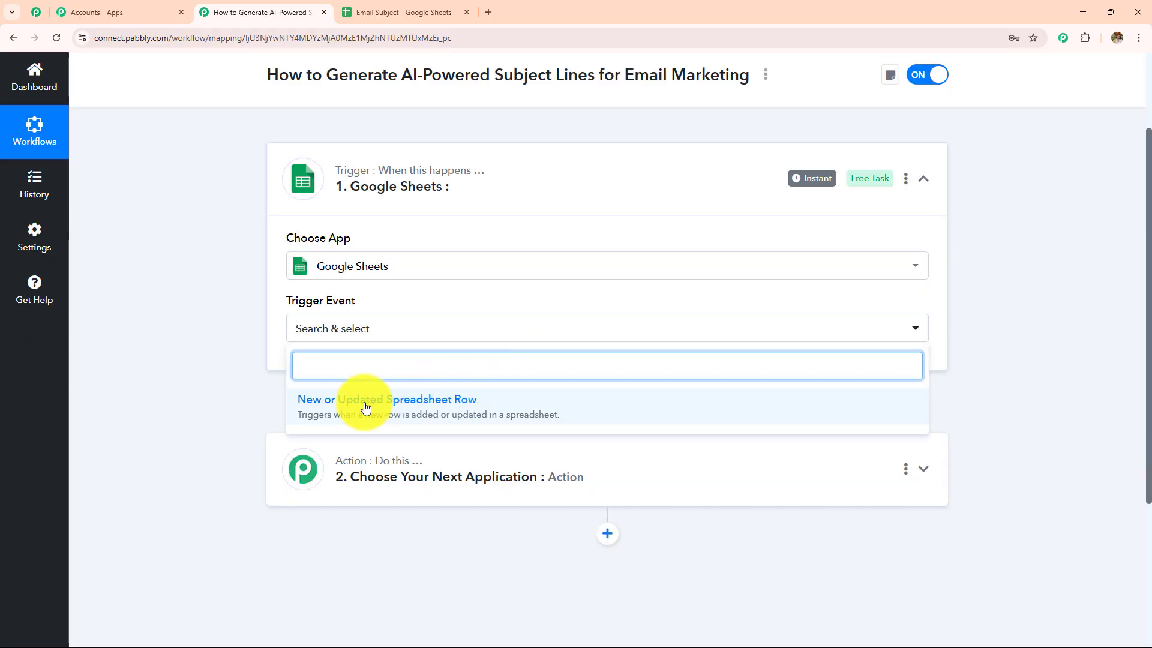
left_click(403, 412)
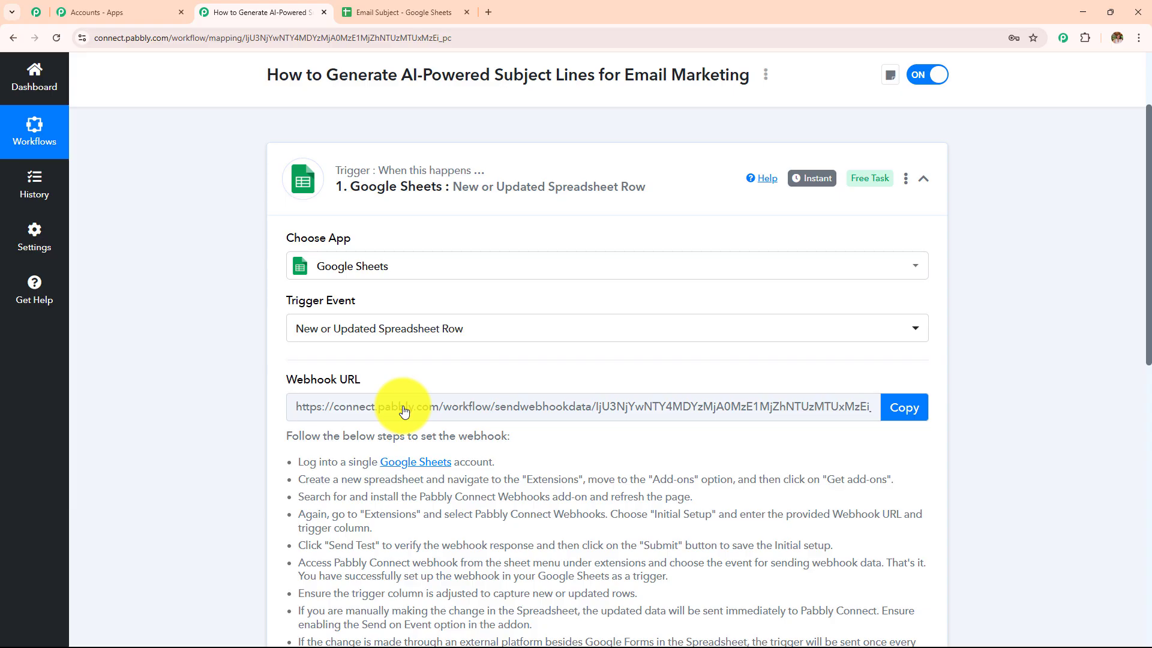
- Review the trigger's webhook URL and its instructions for setting up the webhook in Google Sheets
scroll(476, 326, "down", 2)
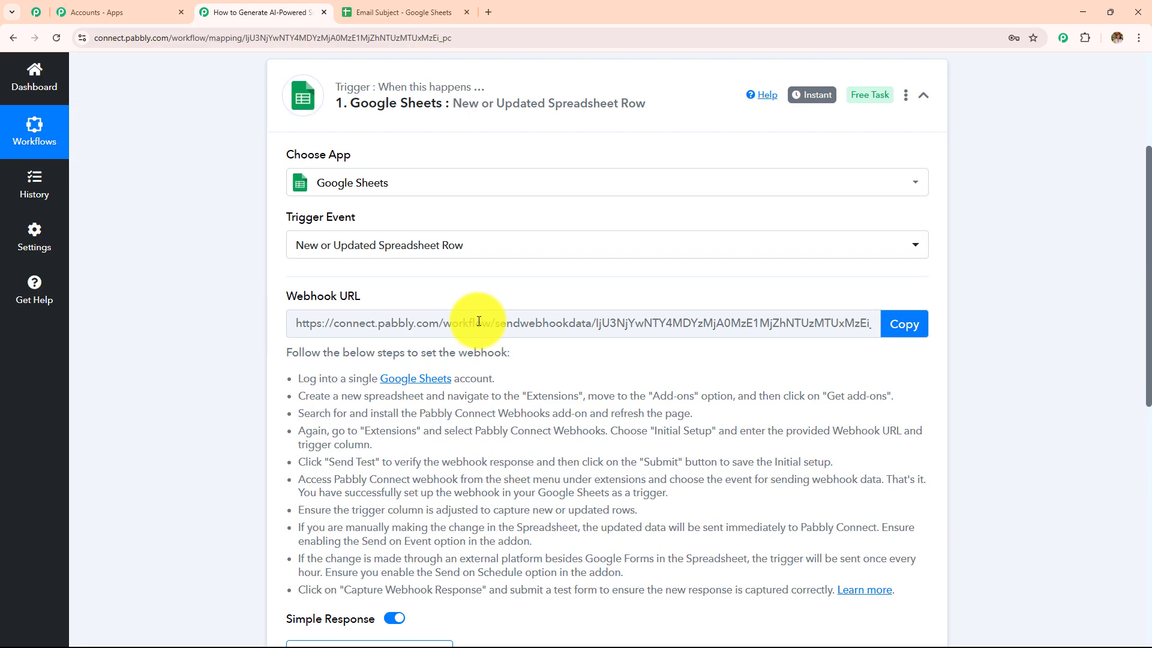
scroll(479, 321, "up", 1)
scroll(479, 322, "down", 3)
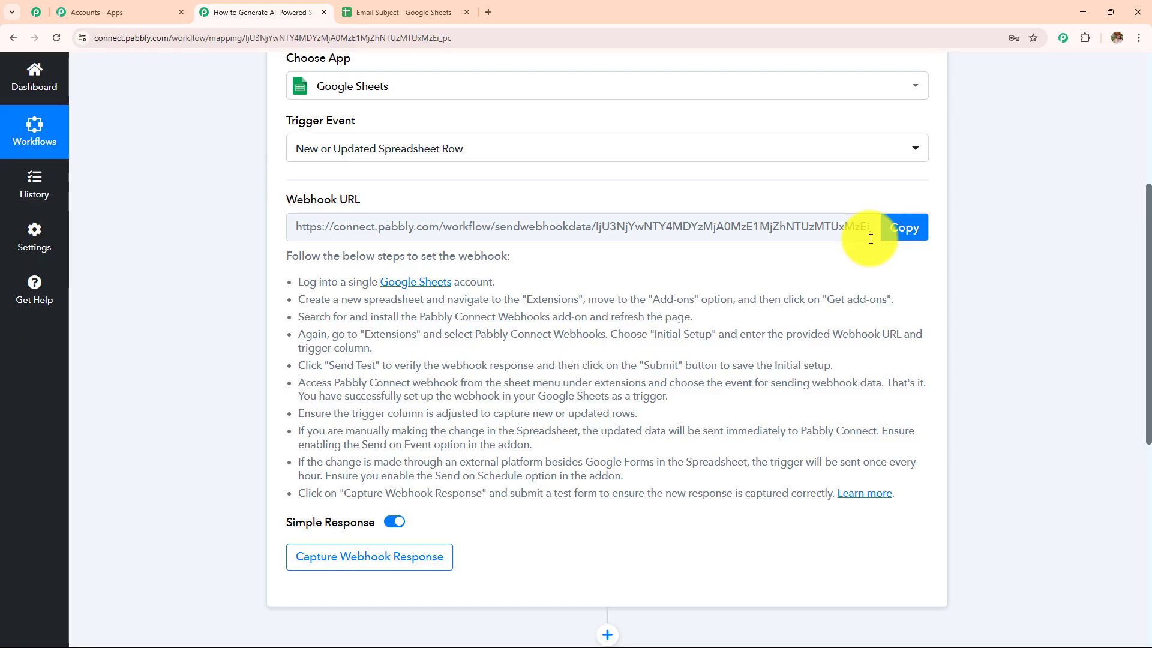
scroll(690, 300, "down", 1)
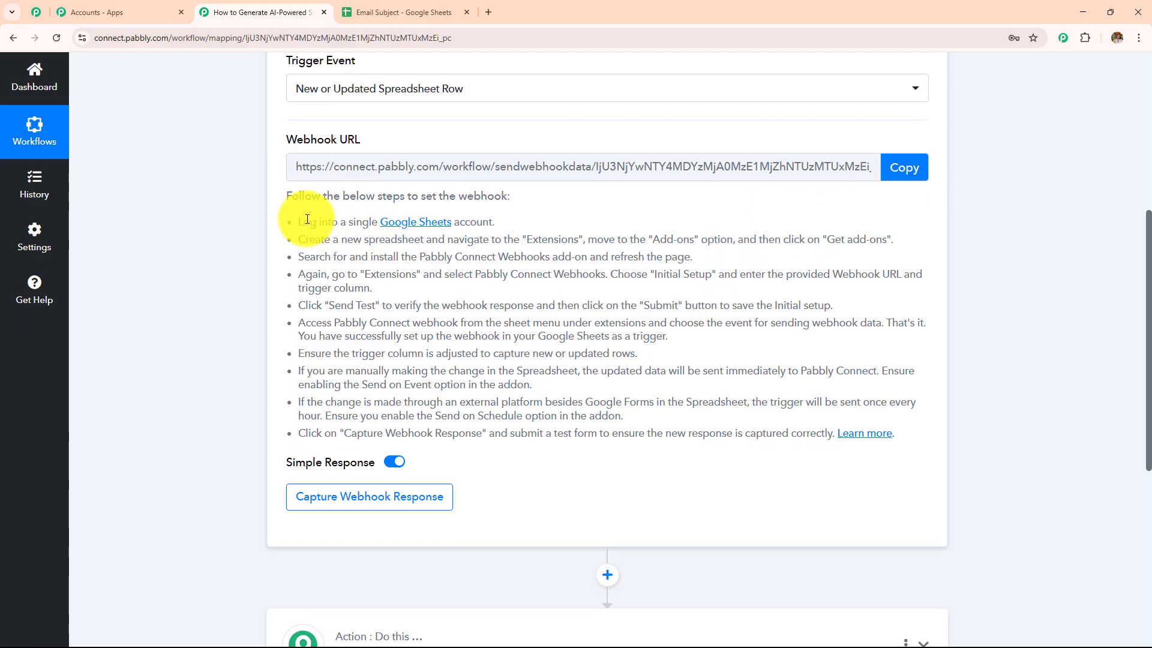
left_click_drag(303, 221, 715, 474)
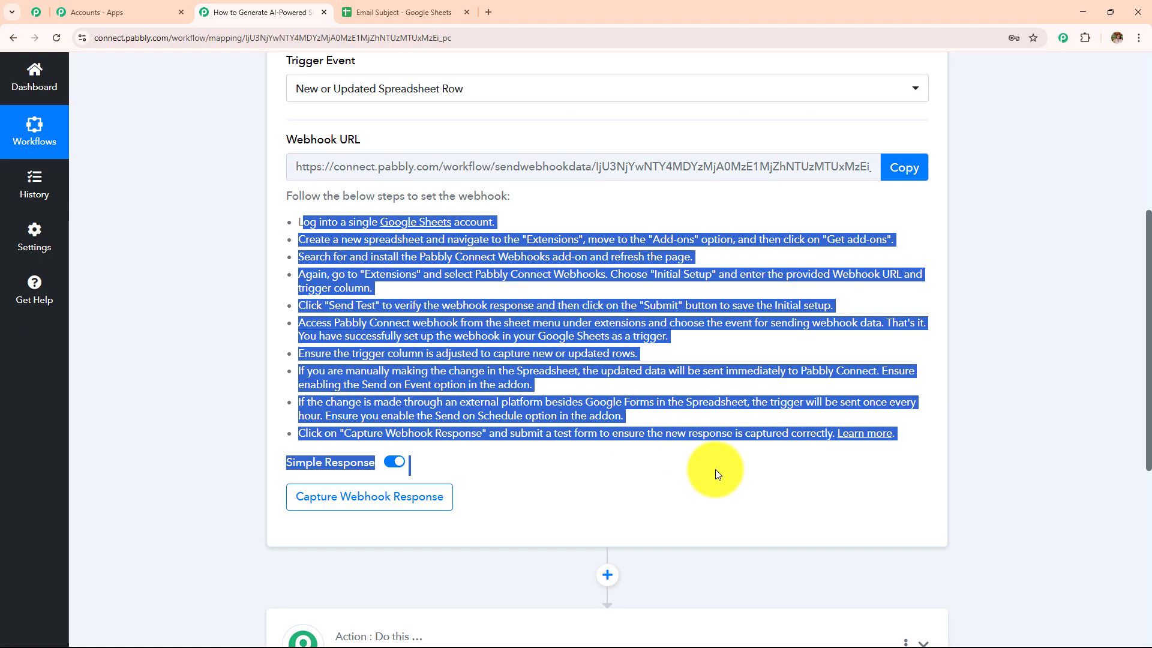
scroll(720, 382, "up", 2)
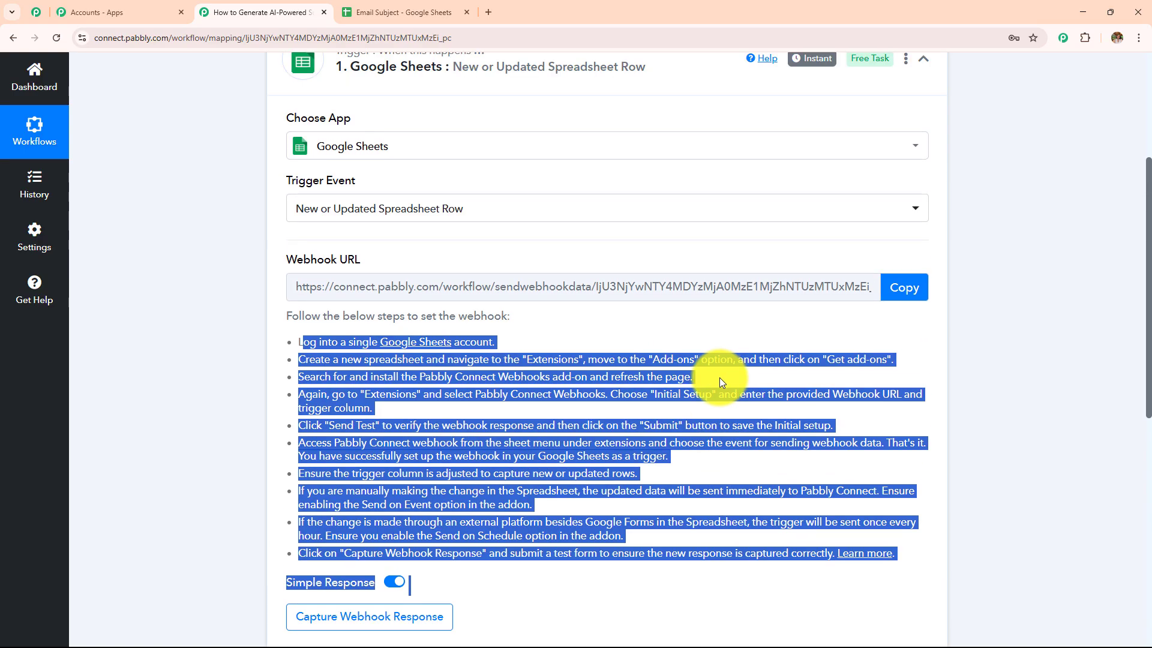
left_click(408, 12)
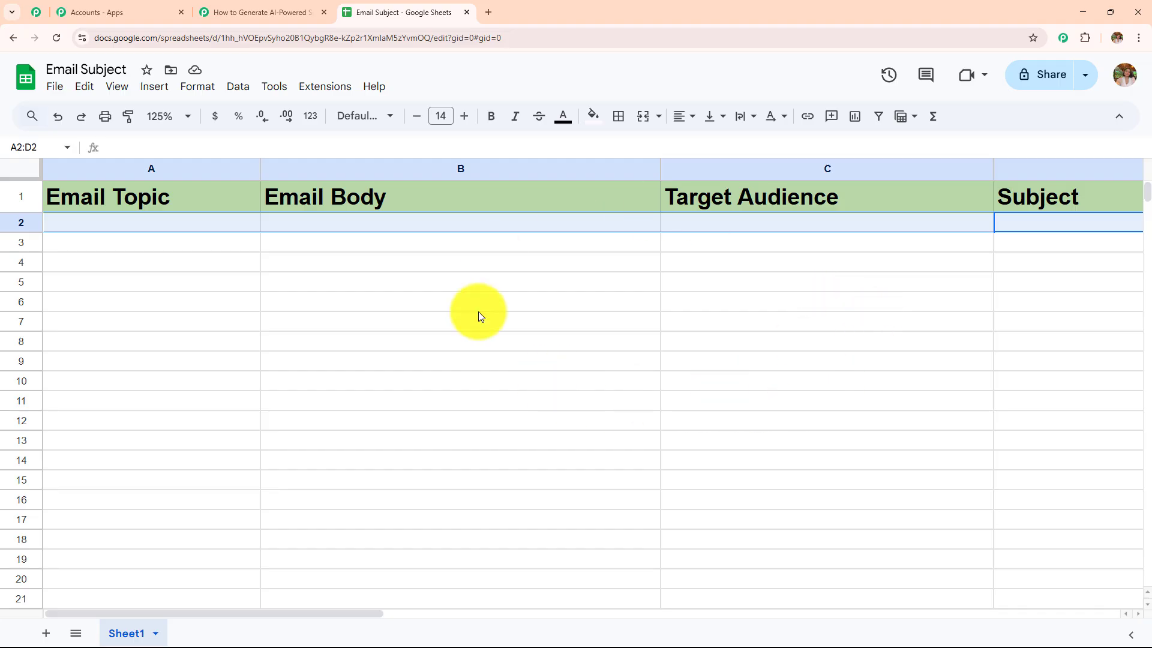
left_click(255, 12)
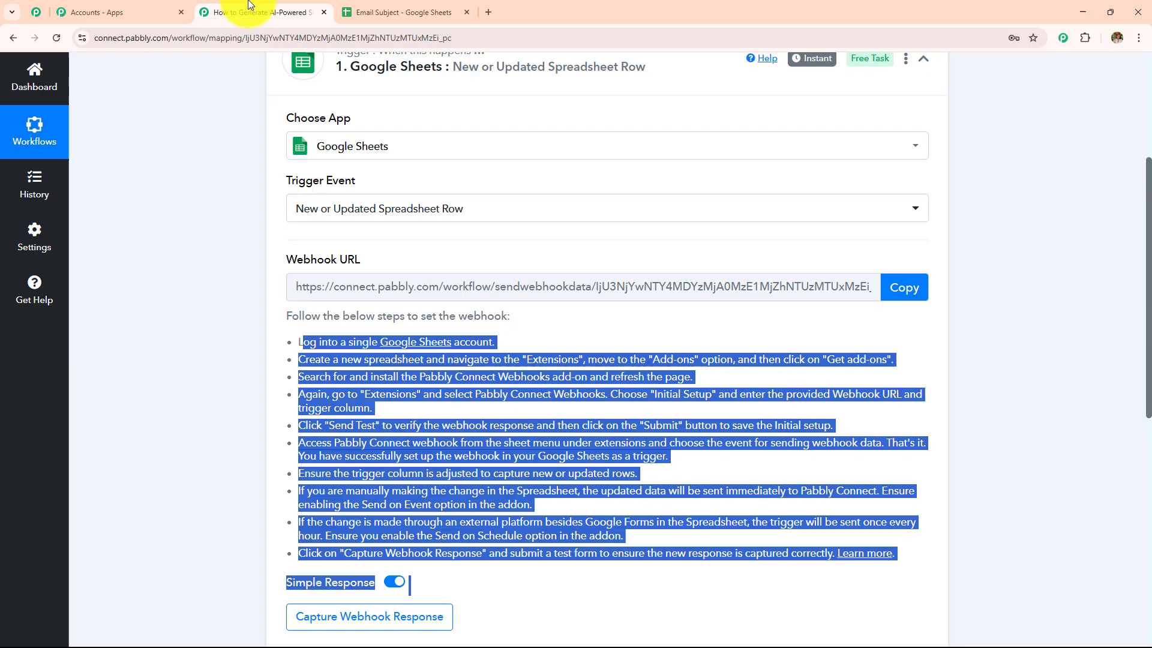
- Enter "Flash Sale on Home Décor – Up to 50% Off!" as the Email Topic in row 2 of the Email Subject sheet
left_click(390, 12)
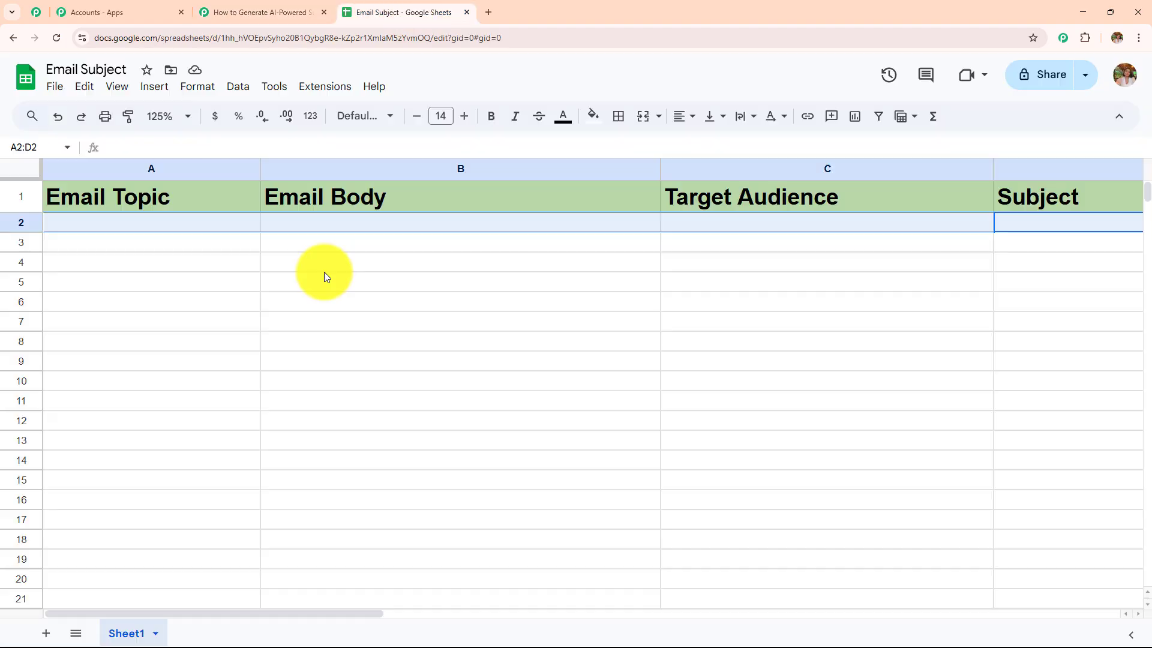
left_click(134, 223)
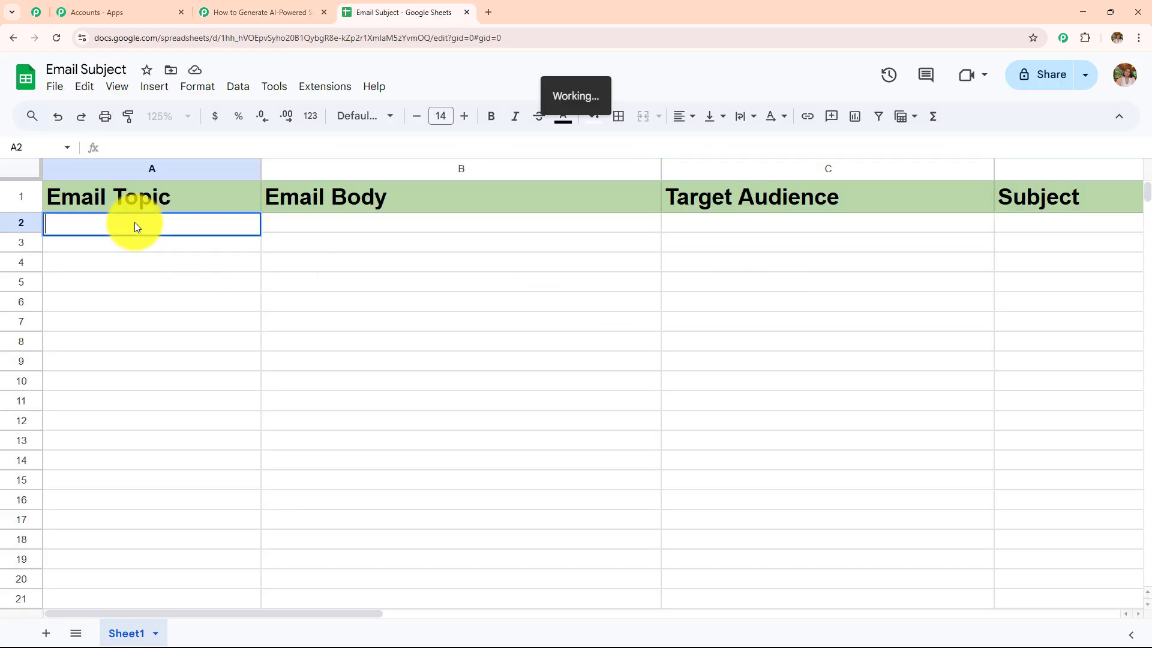
type("Flash Sale on Home Décor – Up to 50% Off!")
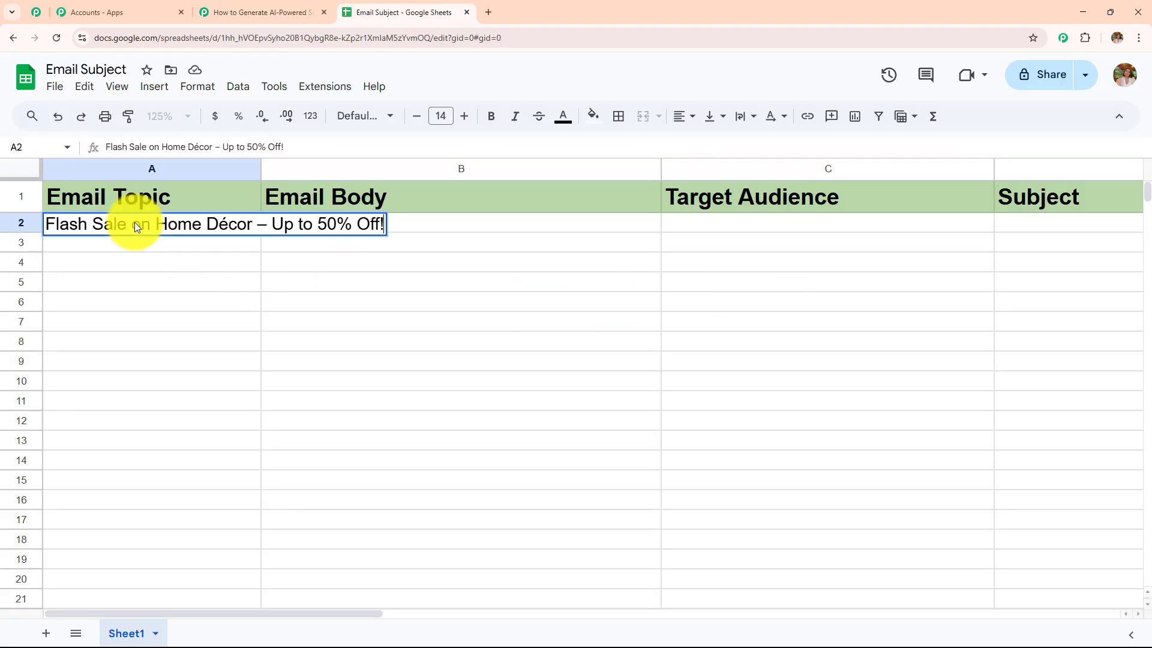
left_click(188, 345)
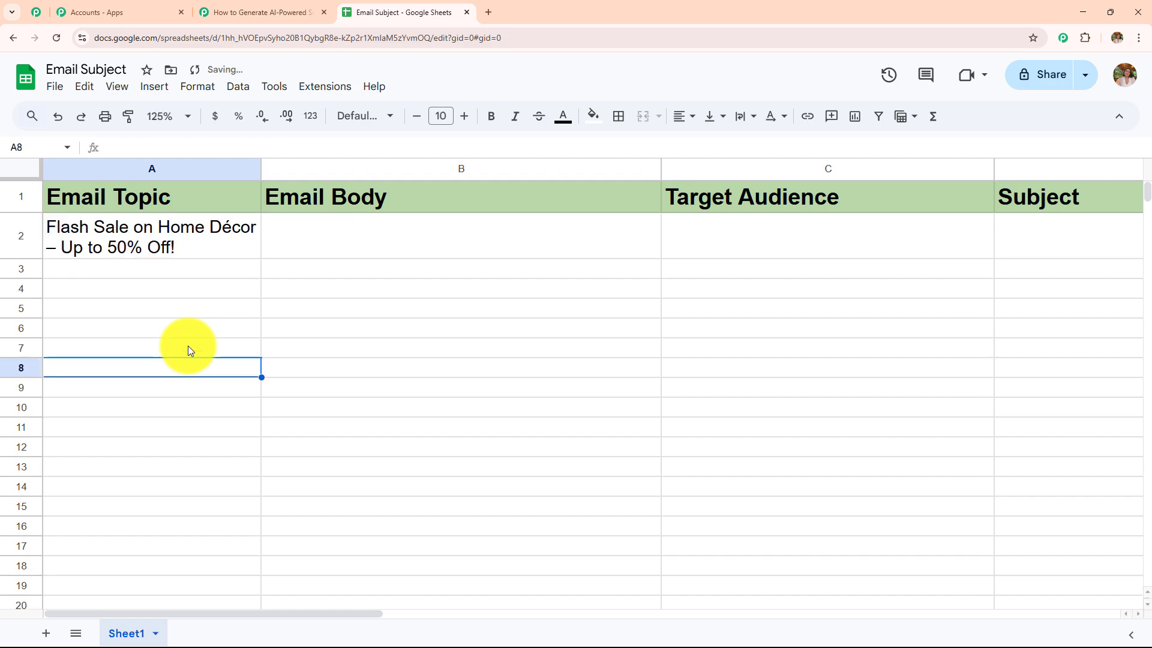
- Paste the home décor flash sale message into the Email Body cell of row 2
double_click(308, 237)
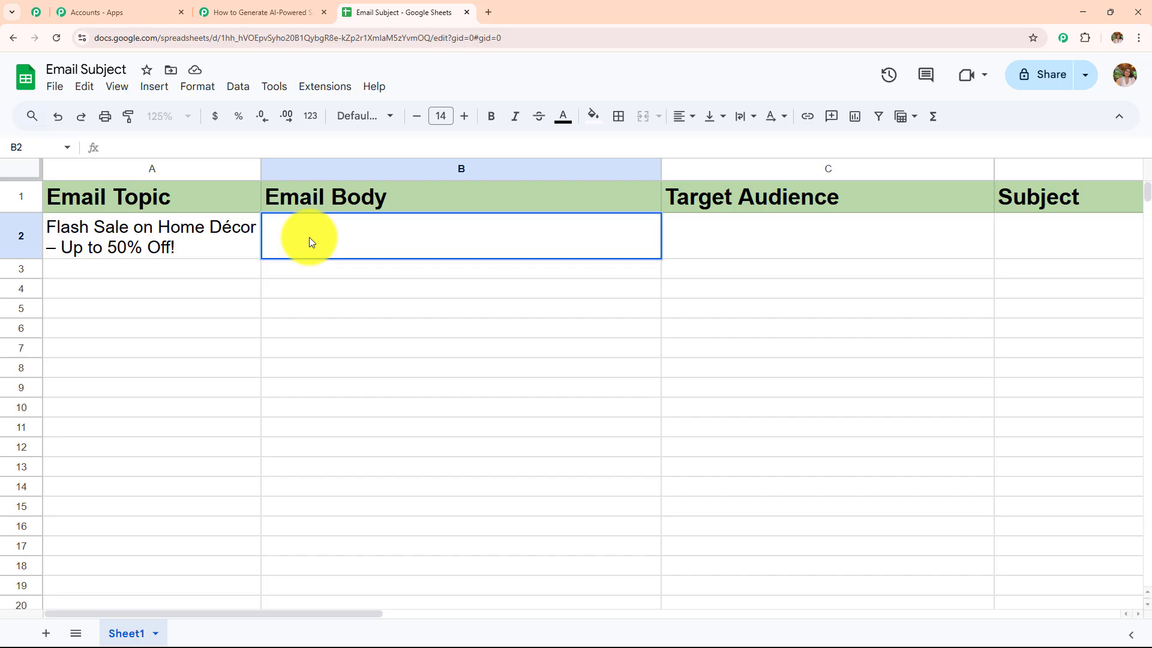
key("ctrl+v")
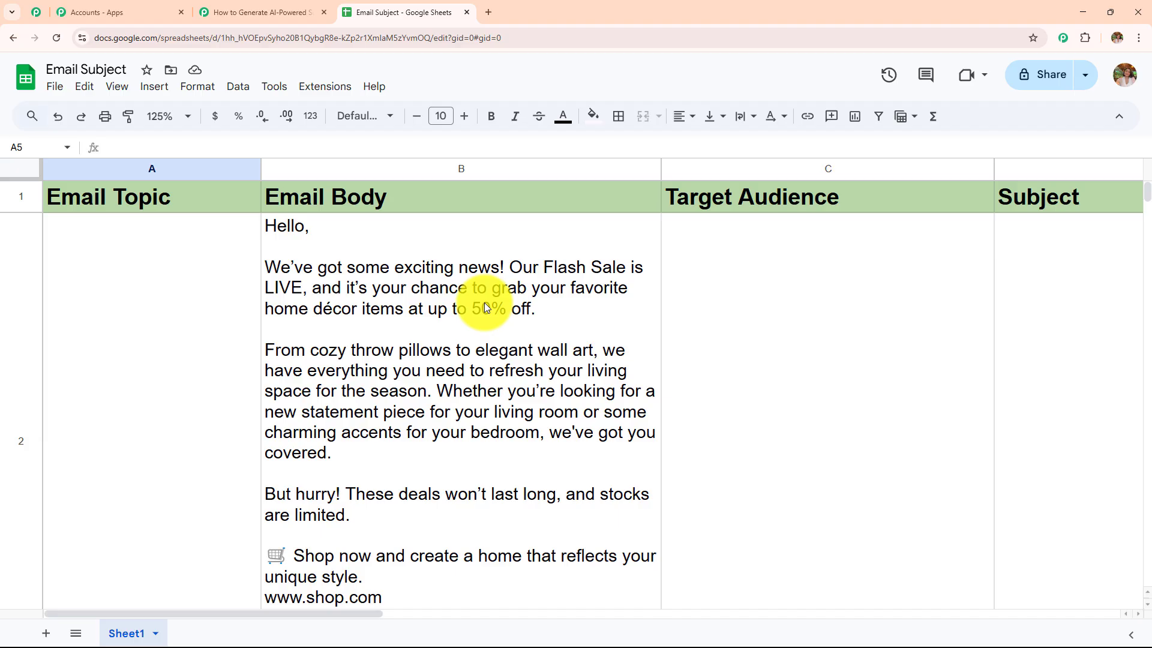
scroll(501, 359, "down", 2)
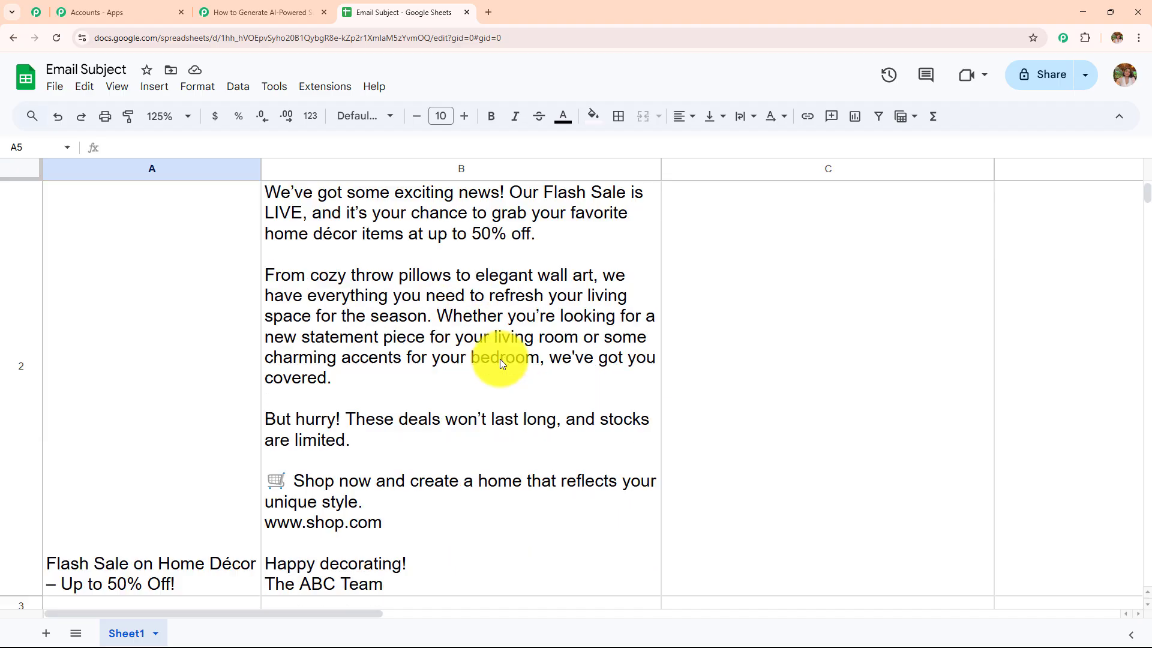
scroll(500, 359, "up", 2)
- Enter "Homeowners, Interior Design Enthusiasts, Ages 25–45" as the Target Audience in row 2
left_click(812, 348)
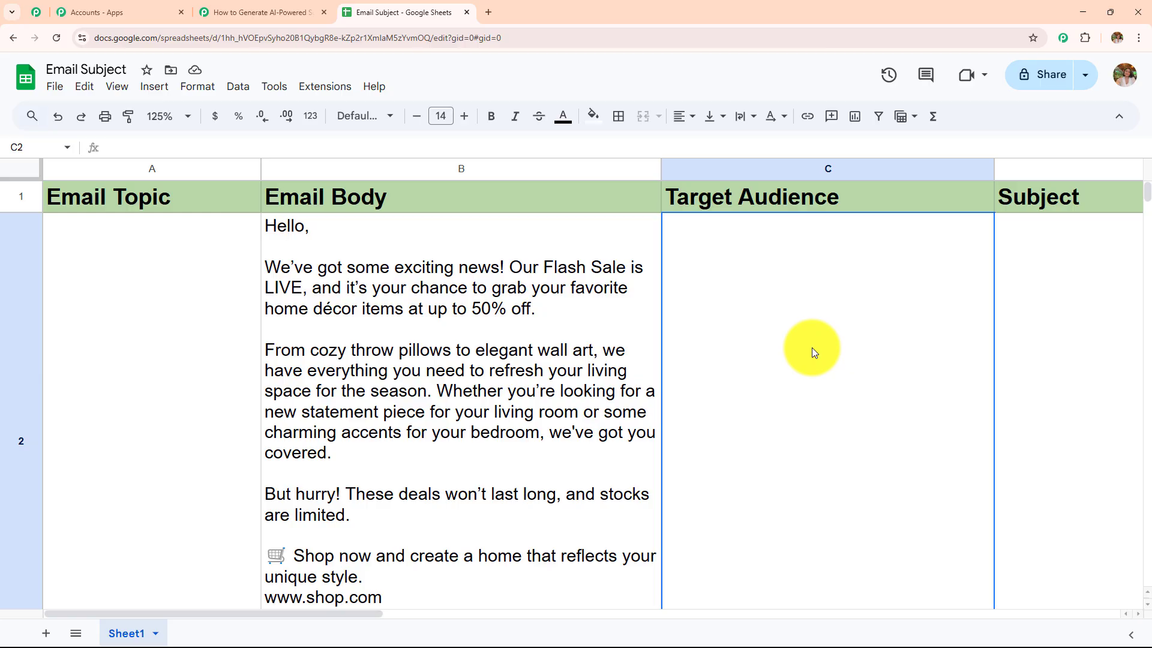
key("Return")
type("Homeowners, Interior Design Enthusiasts, Ages 25–45")
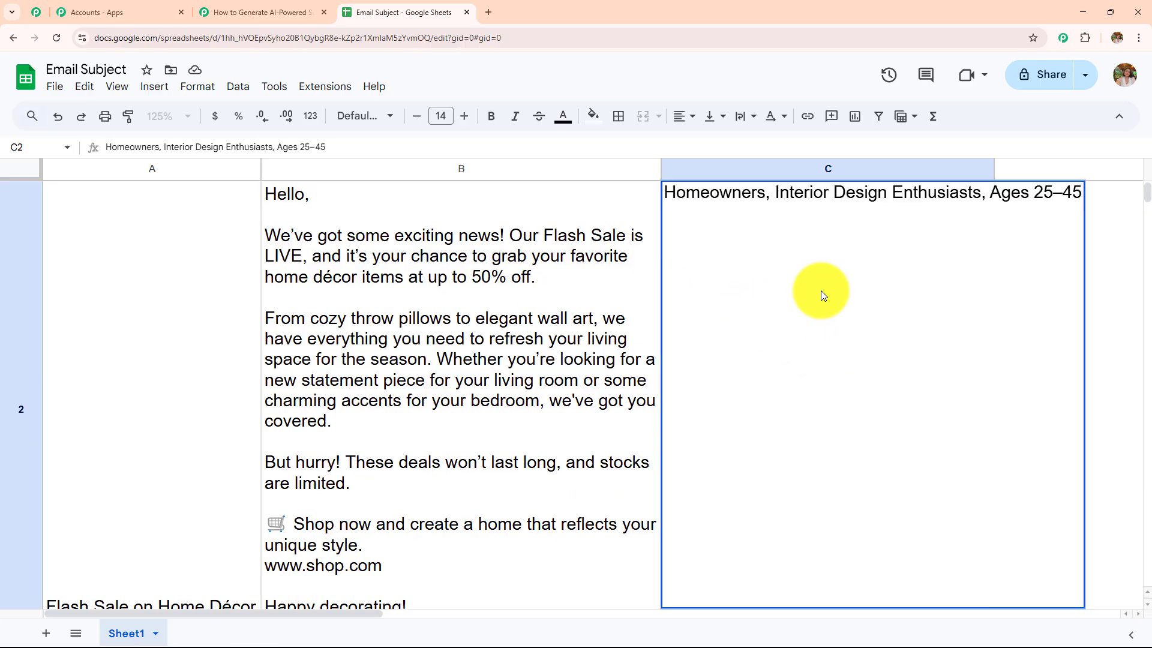
left_click(566, 304)
scroll(578, 319, "up", 1)
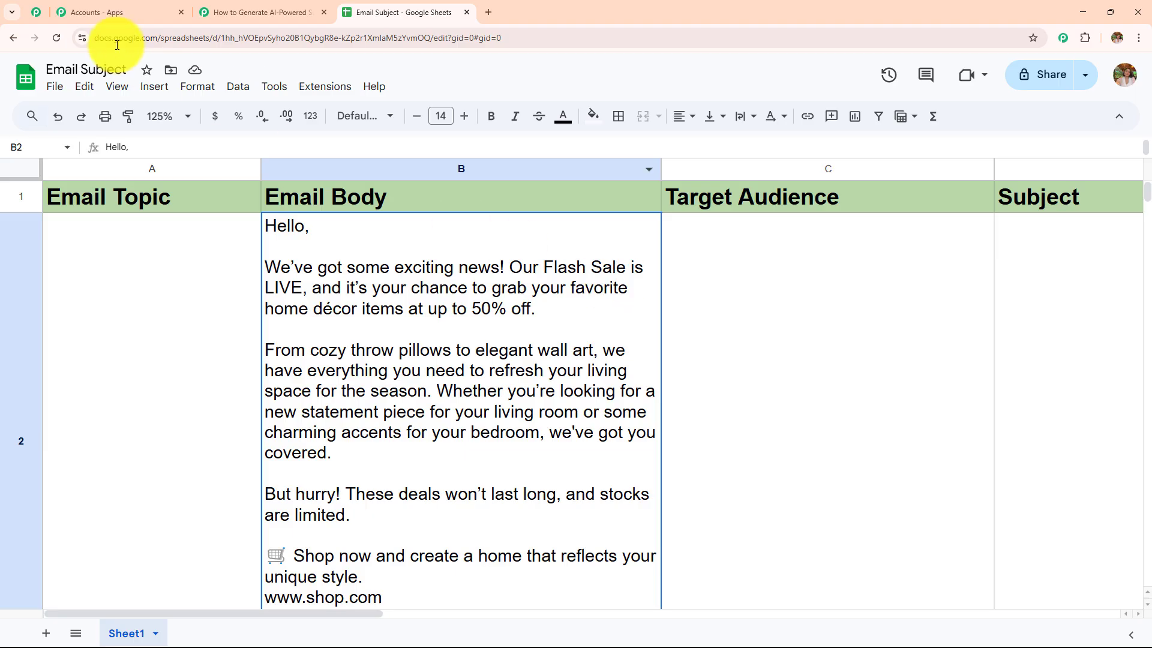
- Search the Google Workspace Marketplace for the Pabbly Connect Webhooks add-on, check its listing, and close the marketplace
left_click(331, 89)
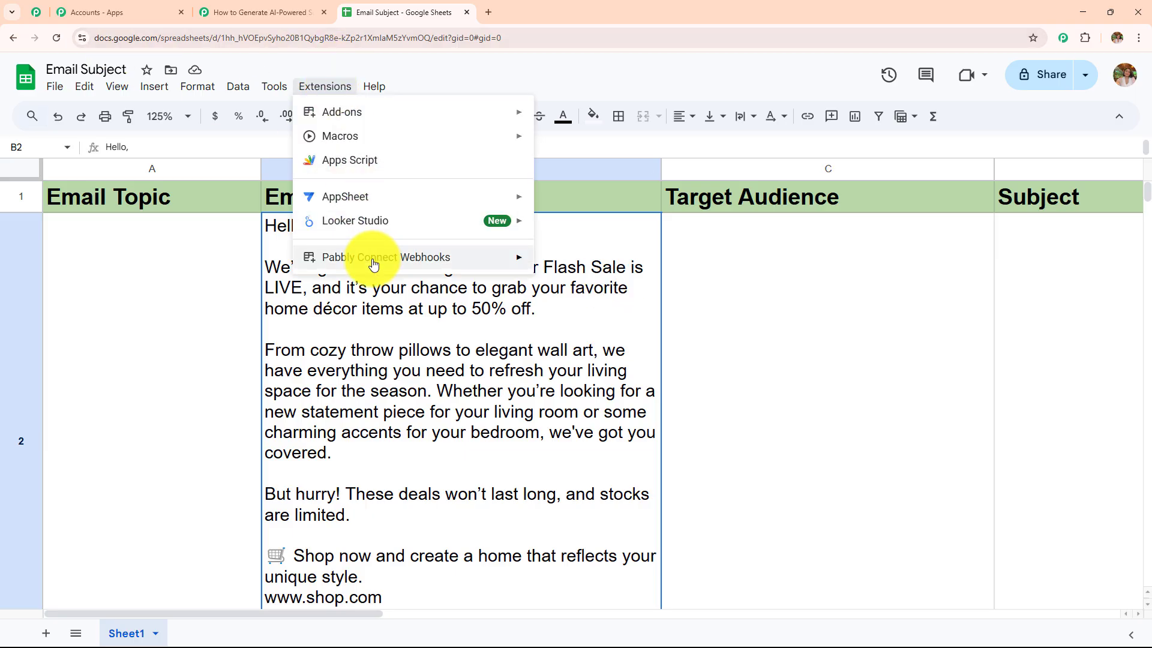
mouse_move(393, 110)
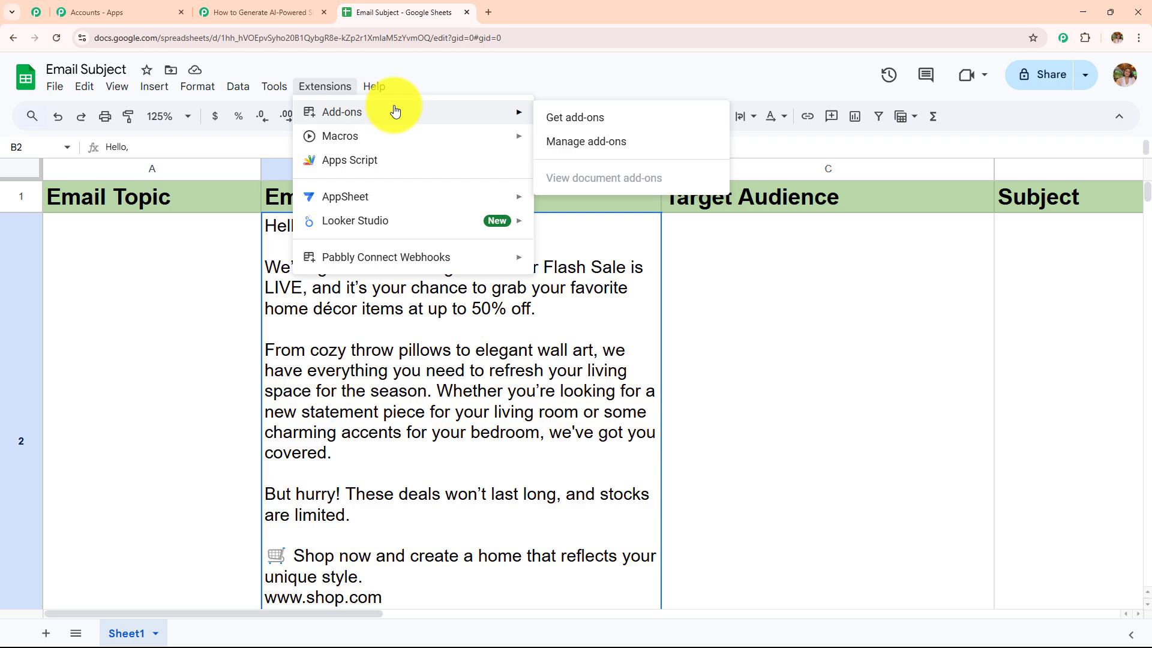
left_click(566, 117)
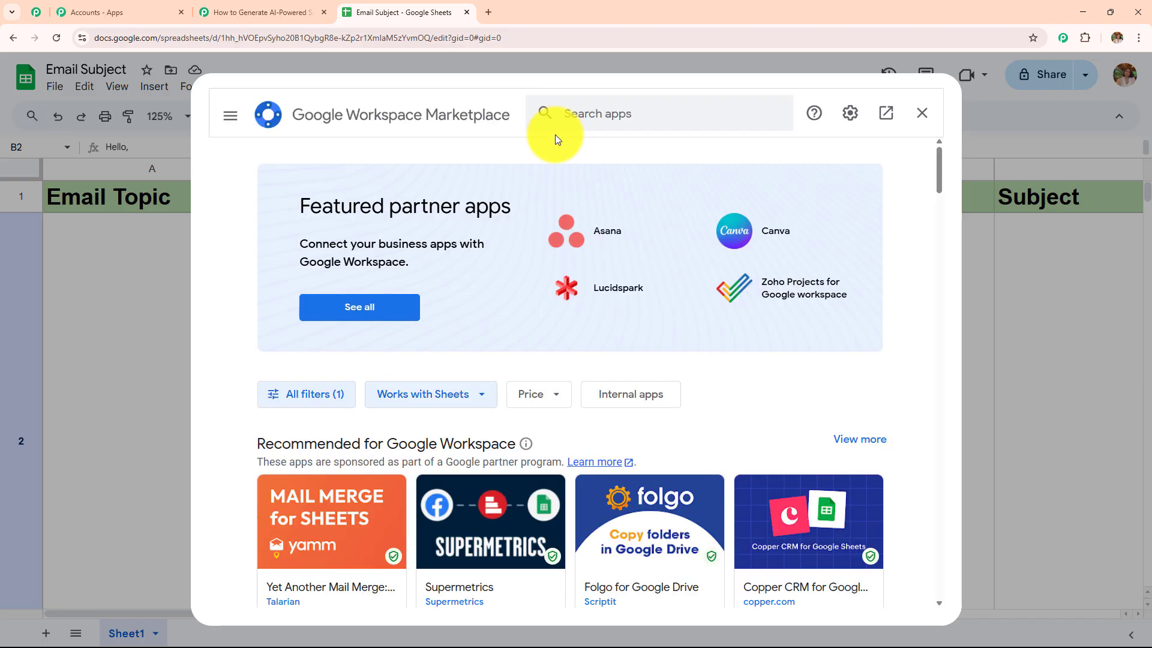
left_click(569, 121)
type("Pabb")
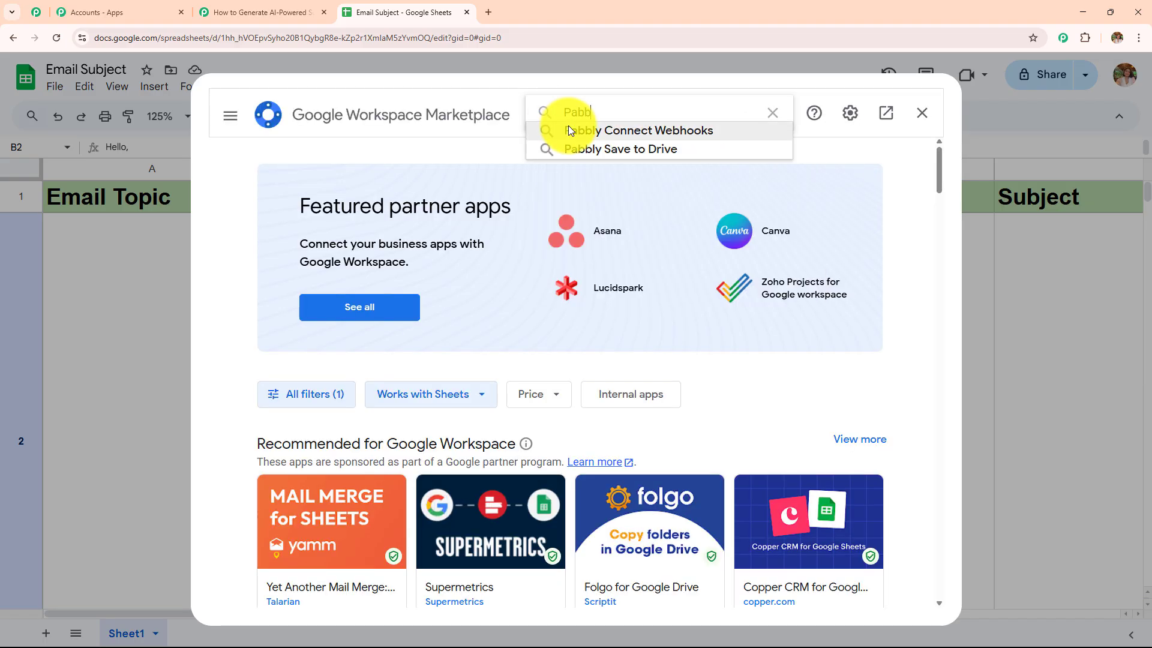
left_click(568, 126)
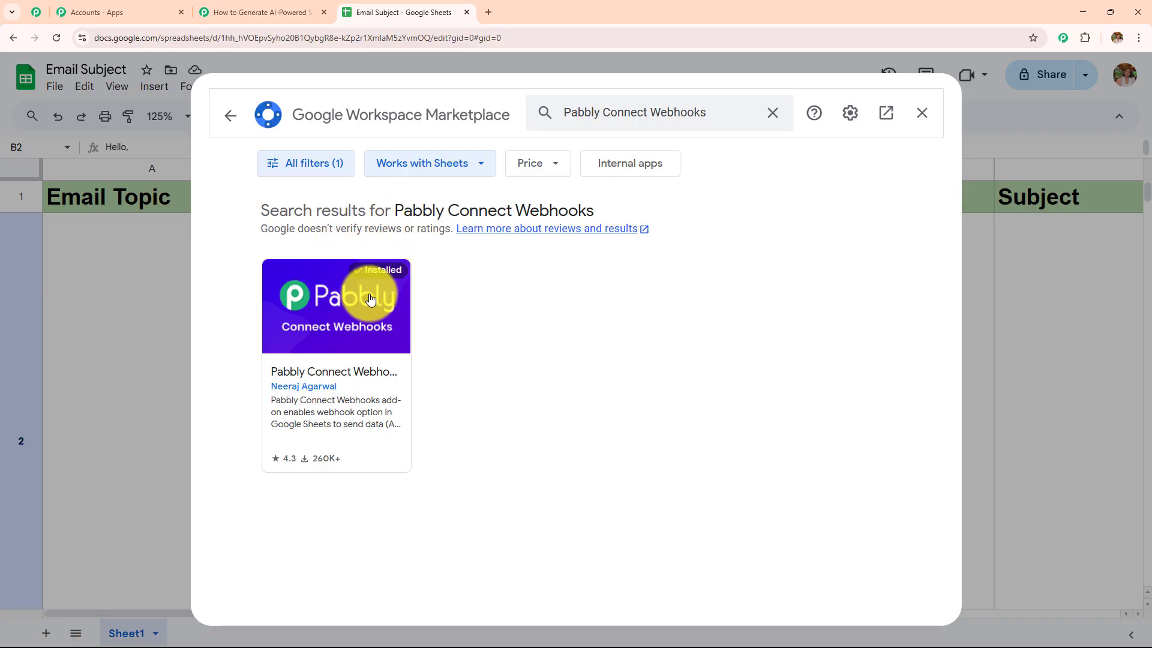
left_click(916, 120)
- Open the Initial Setup of Pabbly Connect Webhooks for Sheet1 and review its webhook URL and trigger column fields
left_click(325, 88)
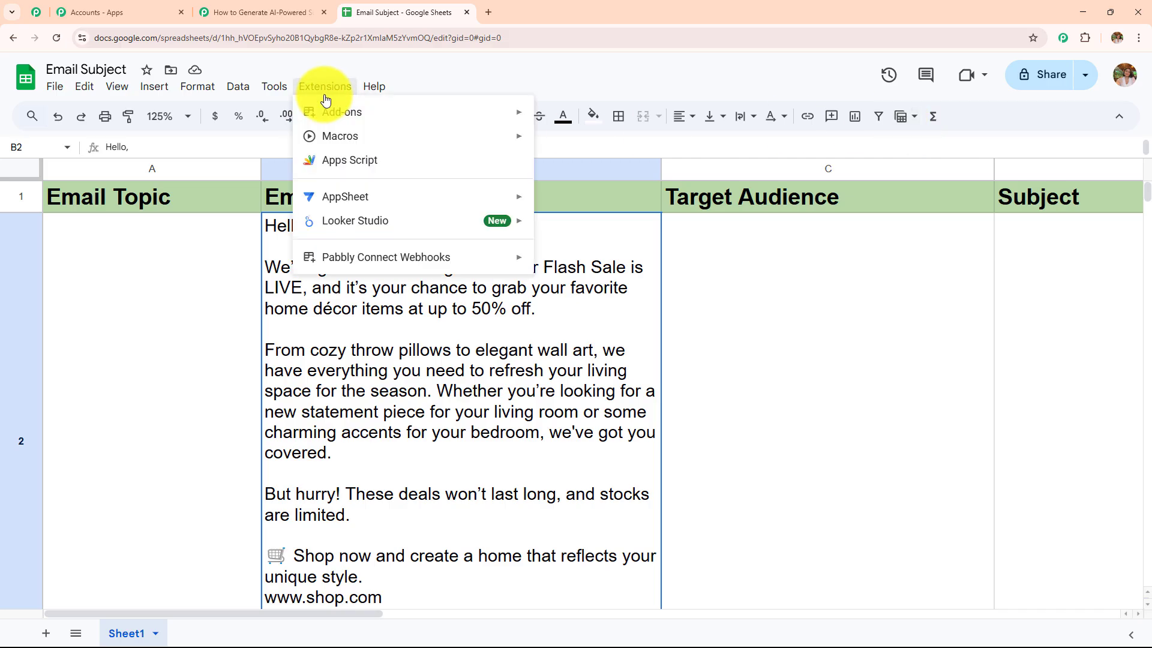
mouse_move(346, 270)
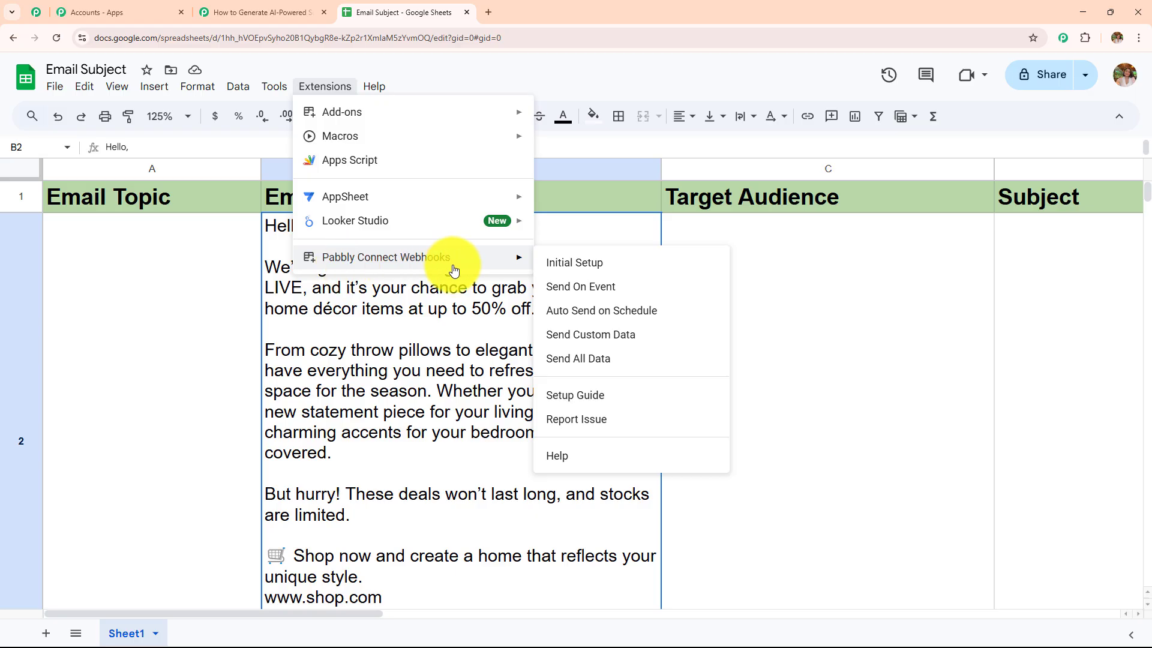
left_click(574, 263)
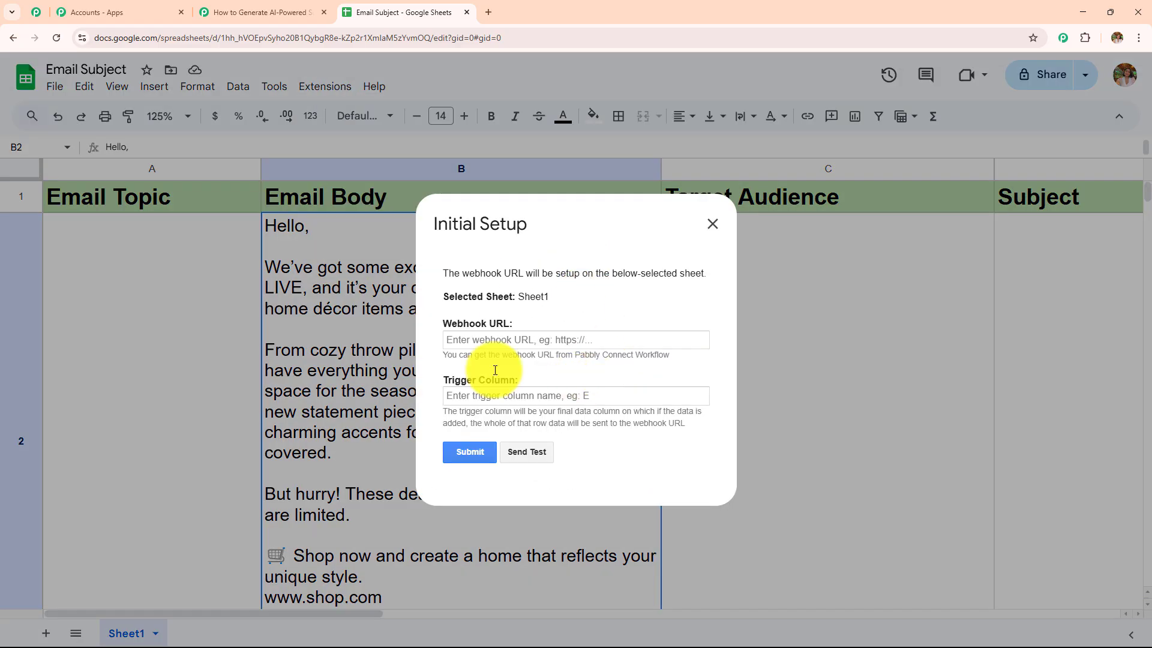
left_click_drag(440, 323, 545, 322)
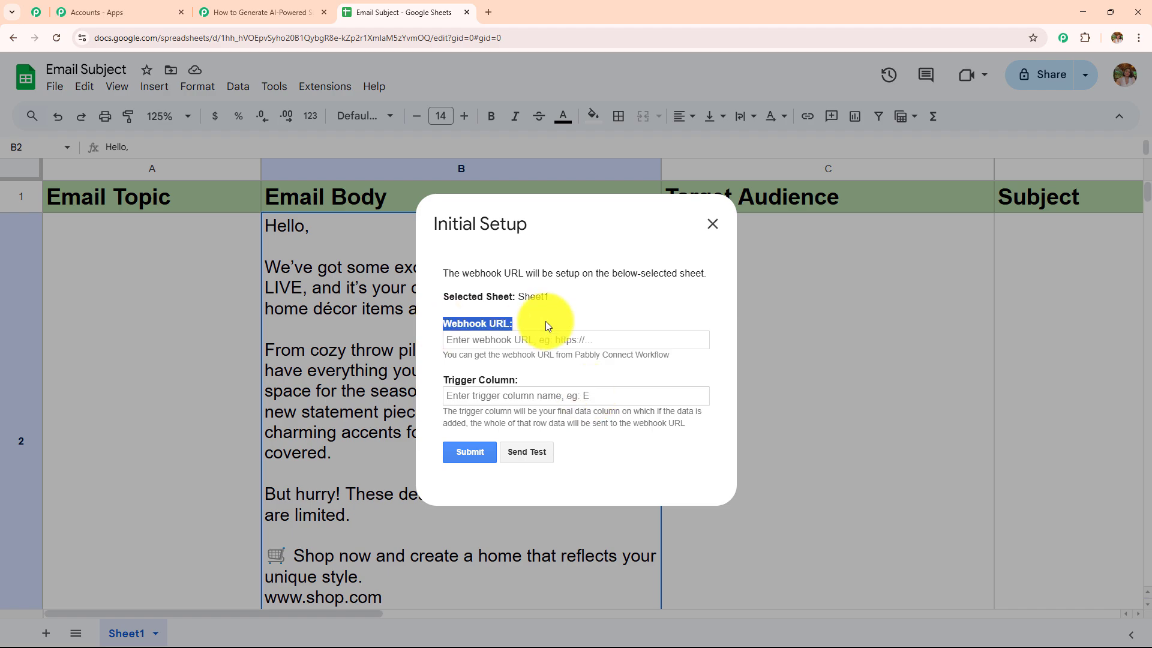
left_click_drag(448, 380, 577, 382)
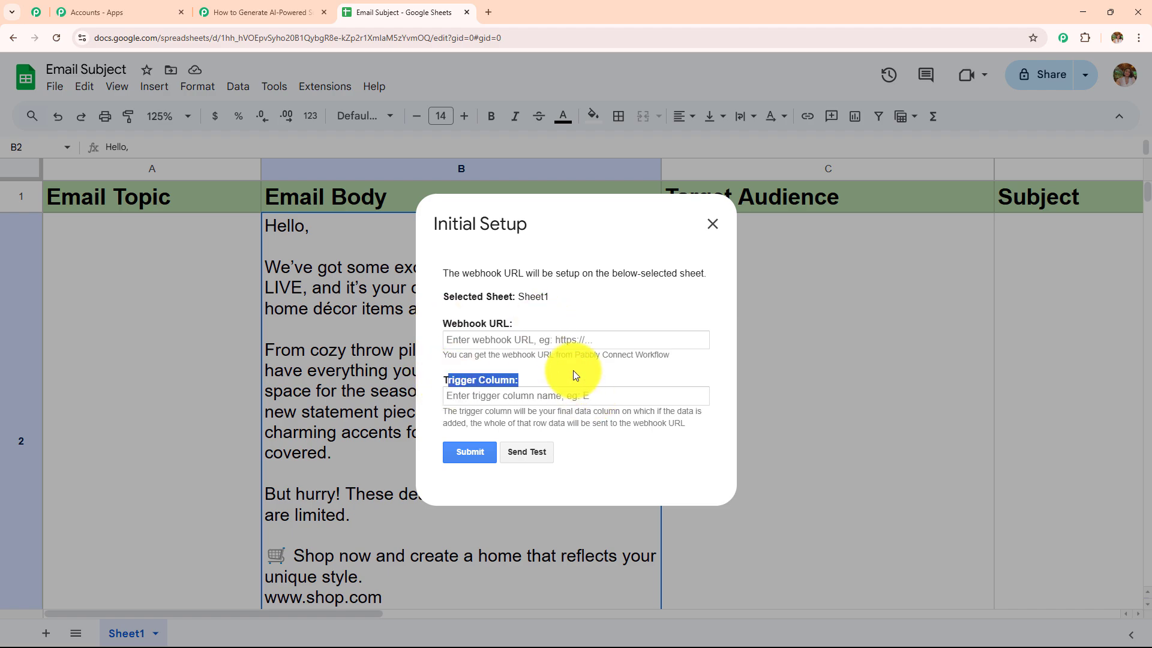
left_click_drag(441, 355, 689, 354)
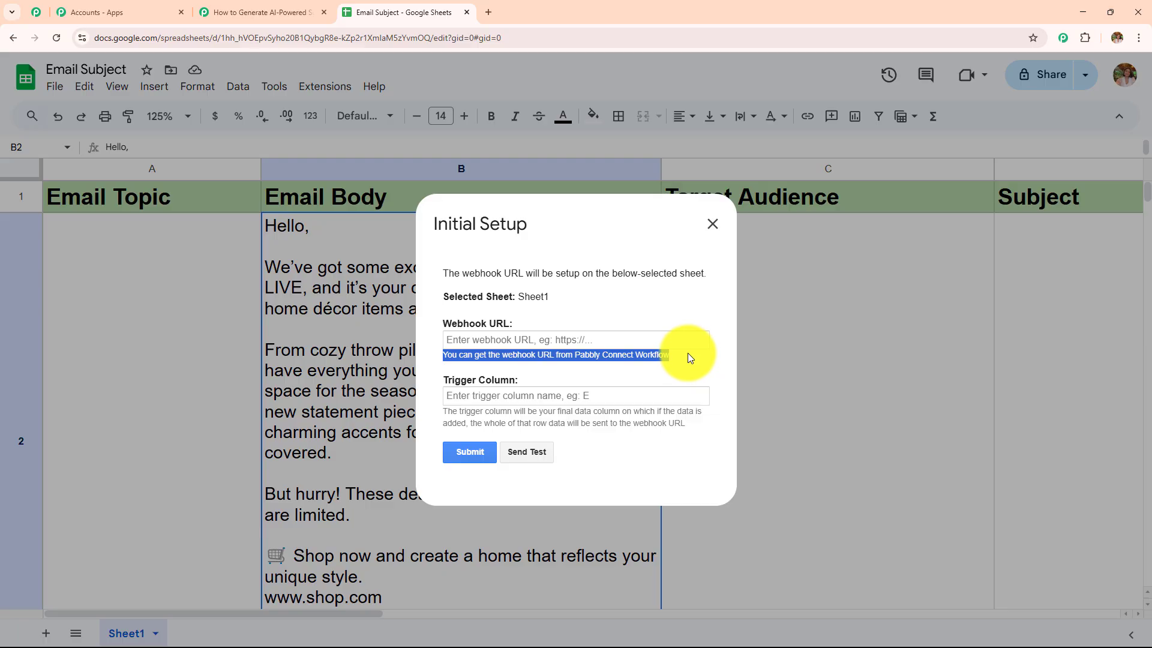
- Copy the webhook URL from the Pabbly Connect workflow's trigger and paste it as the Webhook URL in the sheet's Initial Setup
left_click(243, 13)
left_click(917, 297)
left_click(408, 12)
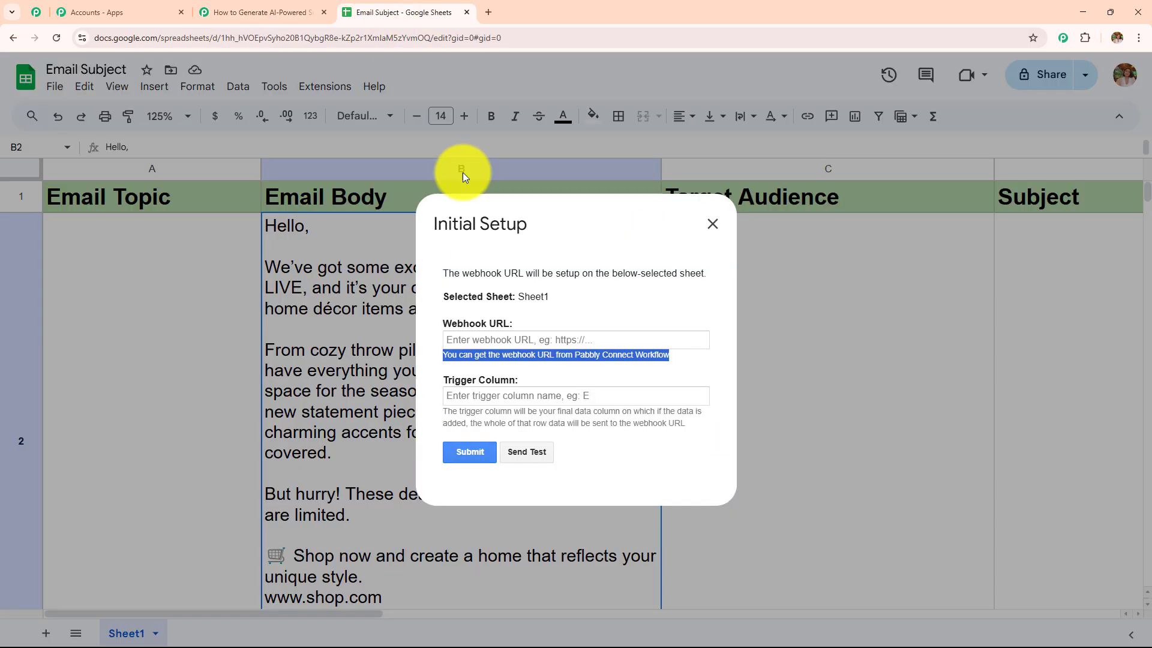
left_click(496, 340)
key("ctrl+v")
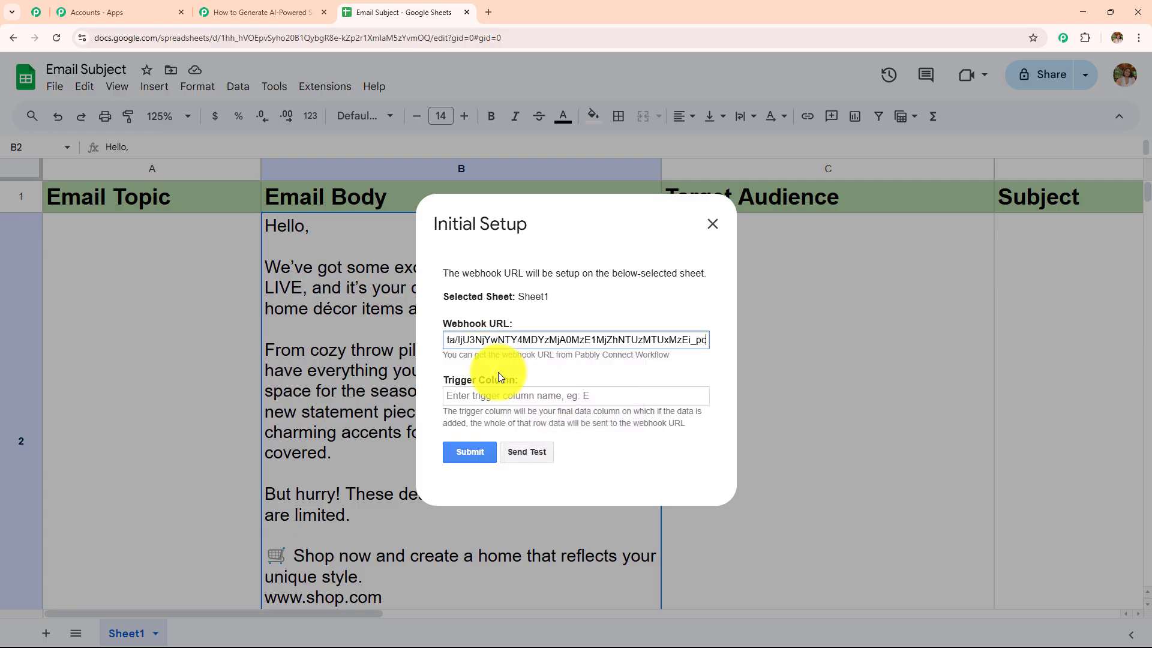
- Read the trigger column explanation and set the Trigger Column to C
left_click(502, 401)
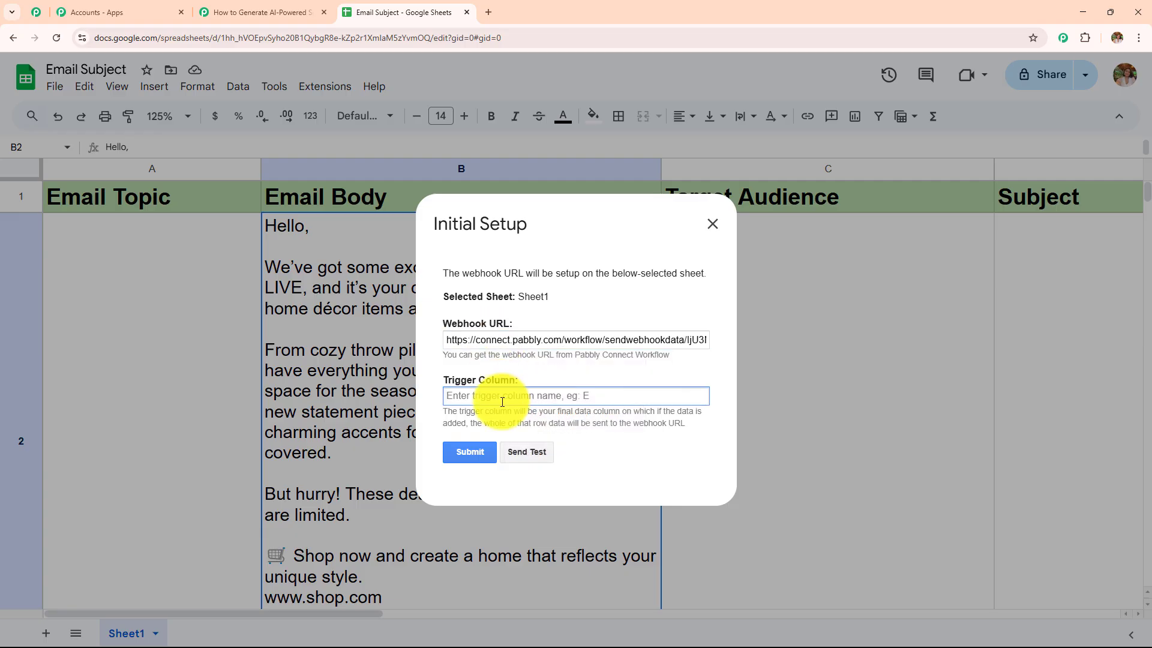
left_click_drag(442, 408, 701, 447)
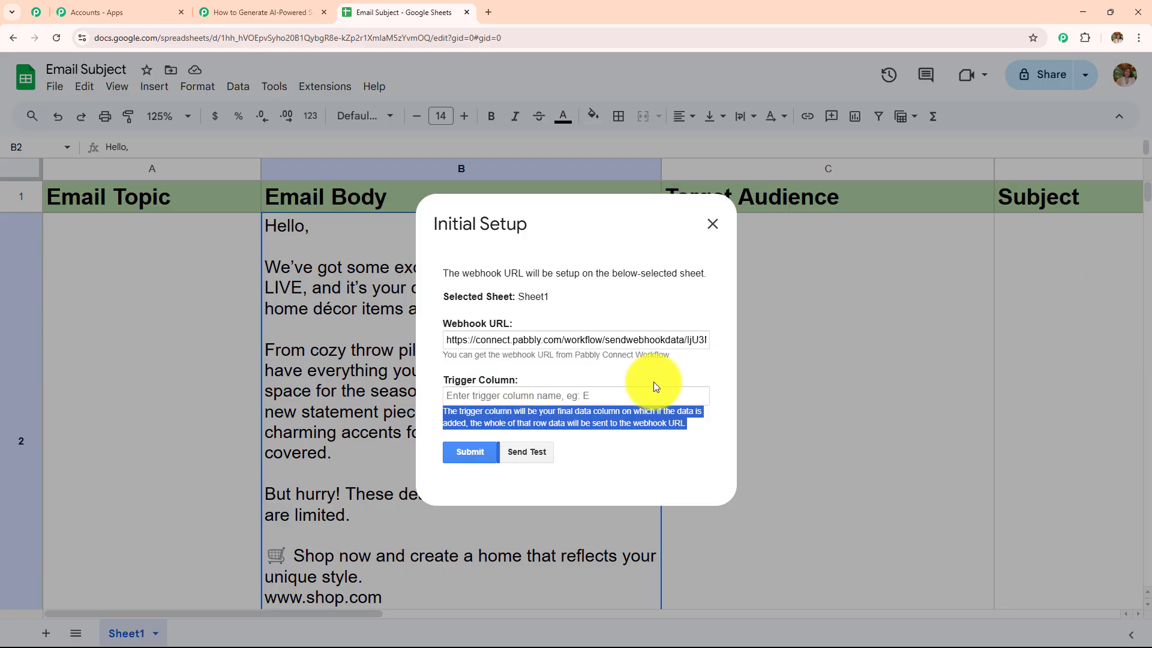
left_click(574, 398)
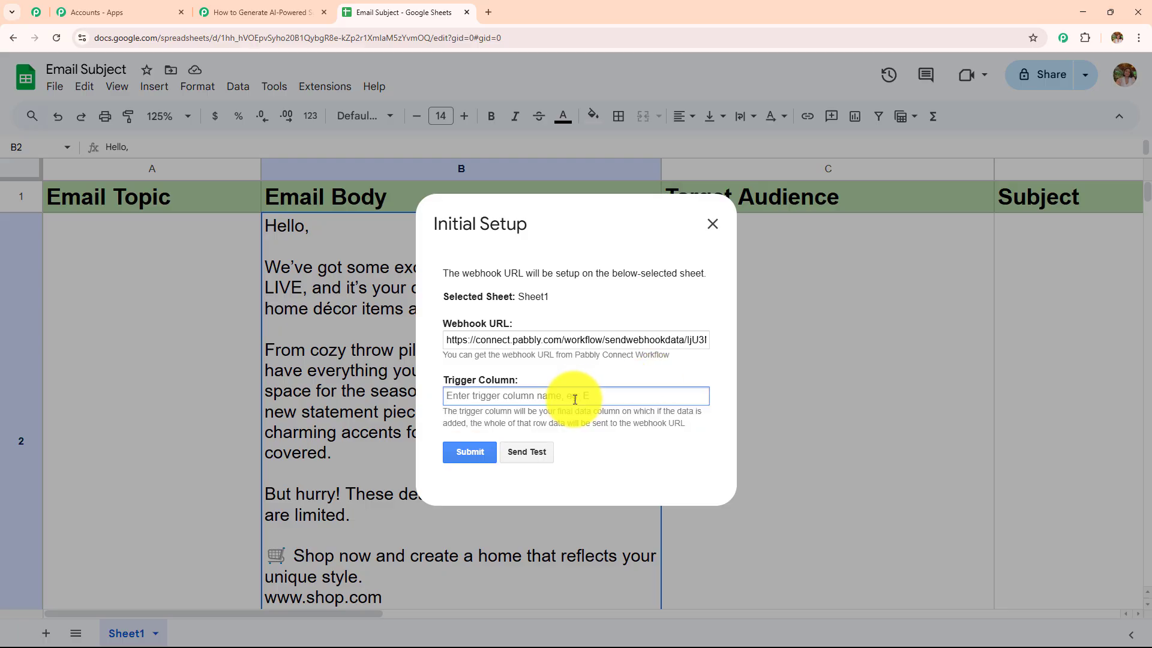
type("C")
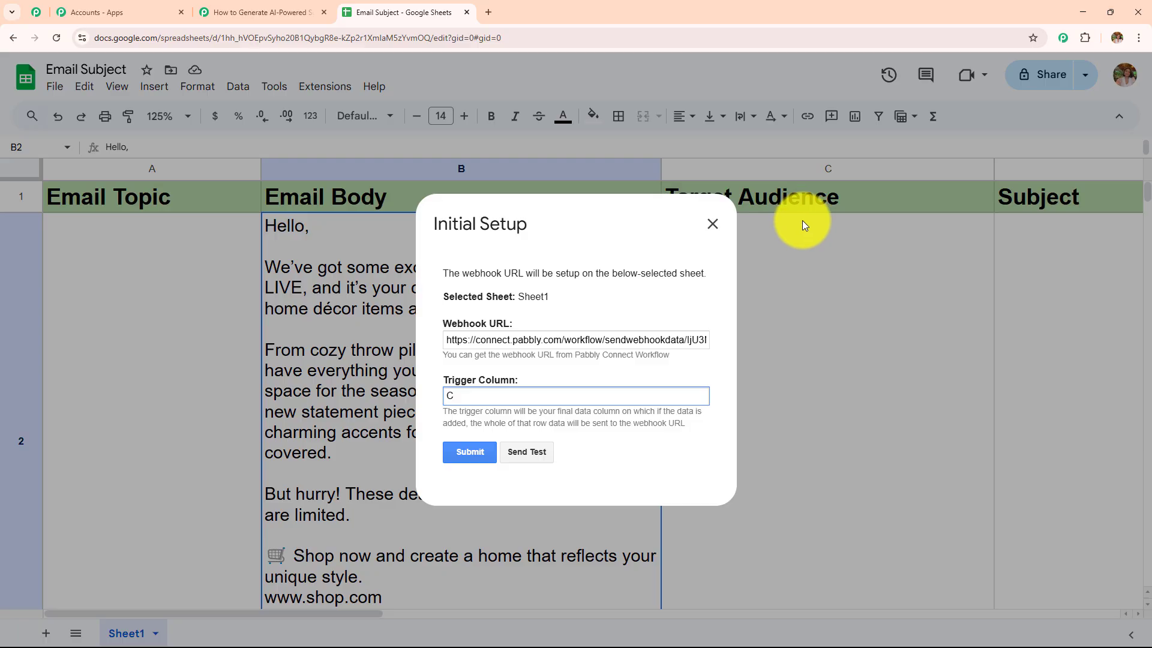
- Send test data from the sheet to the webhook and review the data that was sent
left_click(529, 460)
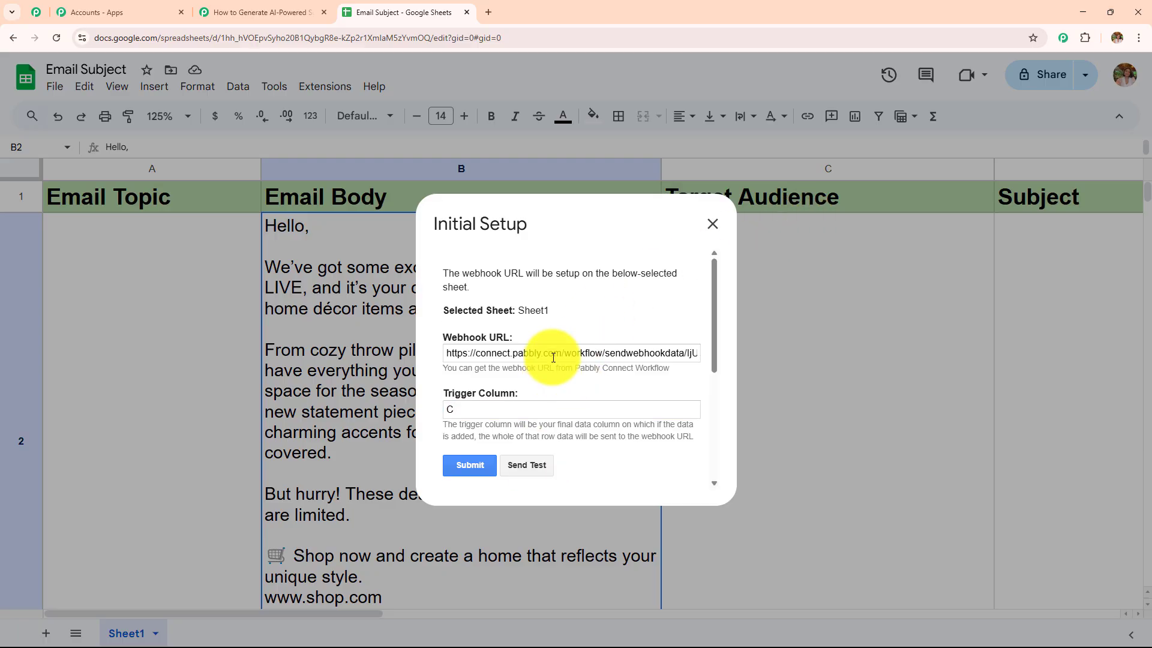
scroll(577, 360, "down", 5)
left_click_drag(440, 276, 582, 487)
scroll(578, 466, "up", 2)
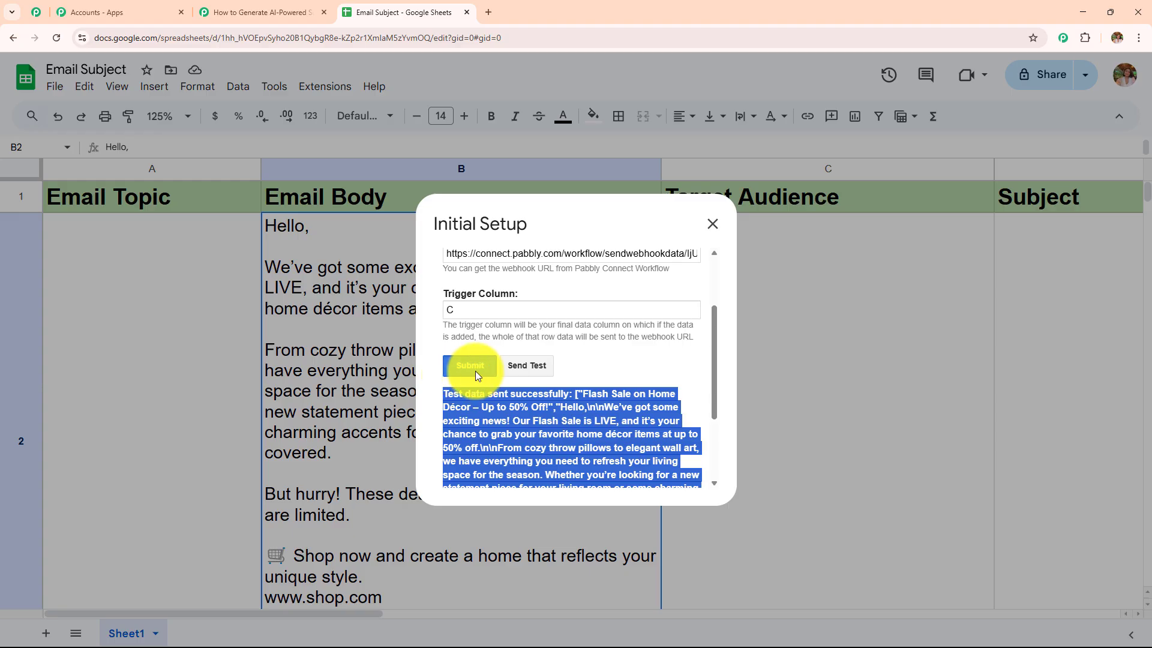
- Submit the initial webhook setup for Sheet1 and close the setup dialog
left_click(475, 371)
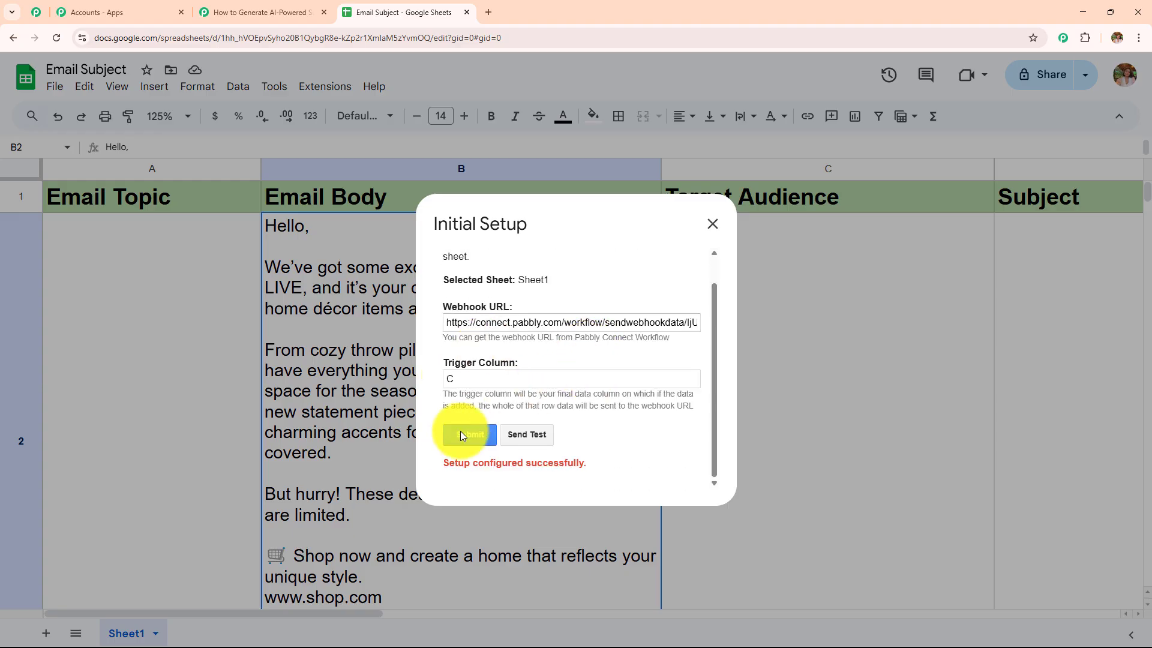
left_click_drag(443, 463, 597, 474)
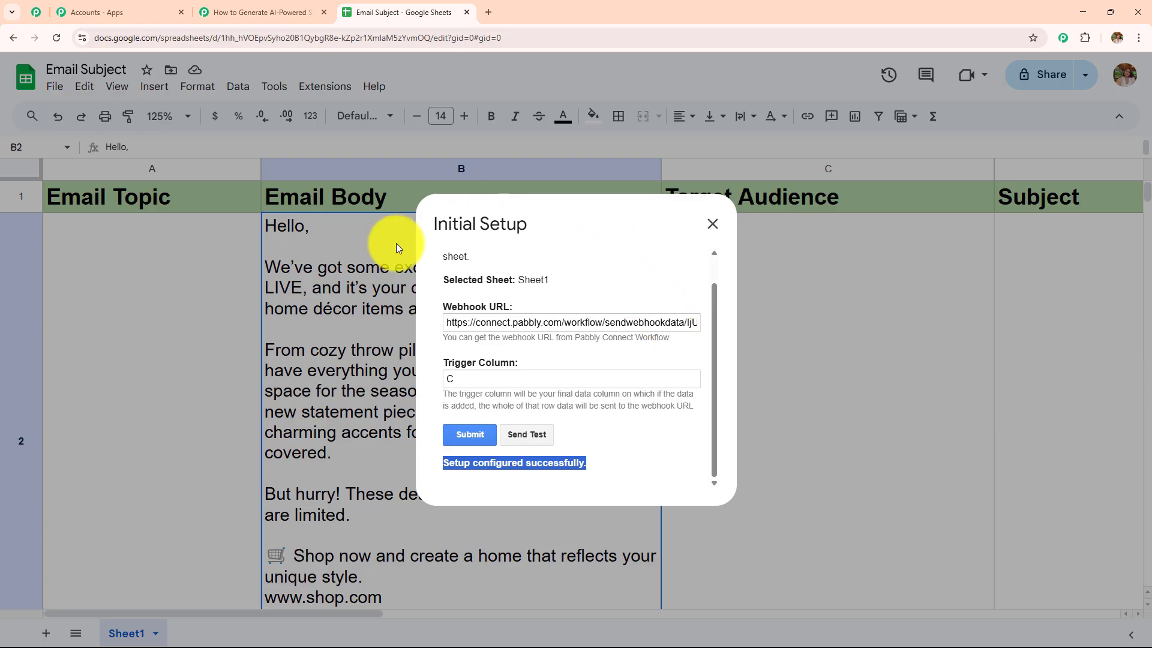
left_click(713, 226)
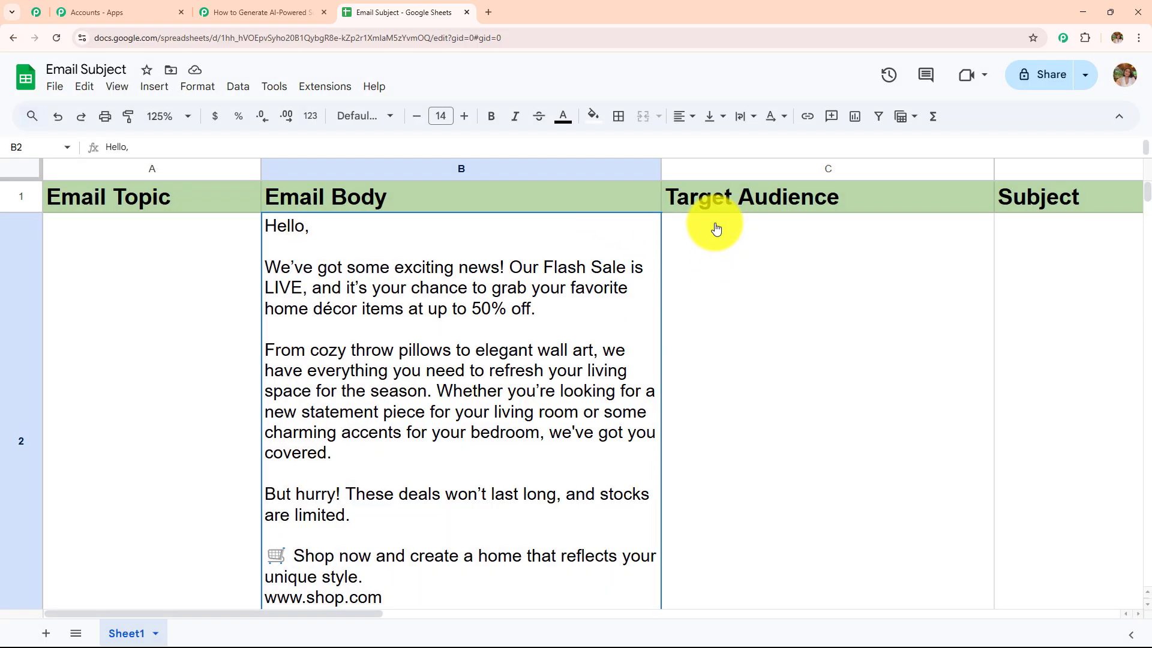
- Enable Send On Event for the Pabbly Connect Webhooks add-on and check that the option is active
left_click(335, 91)
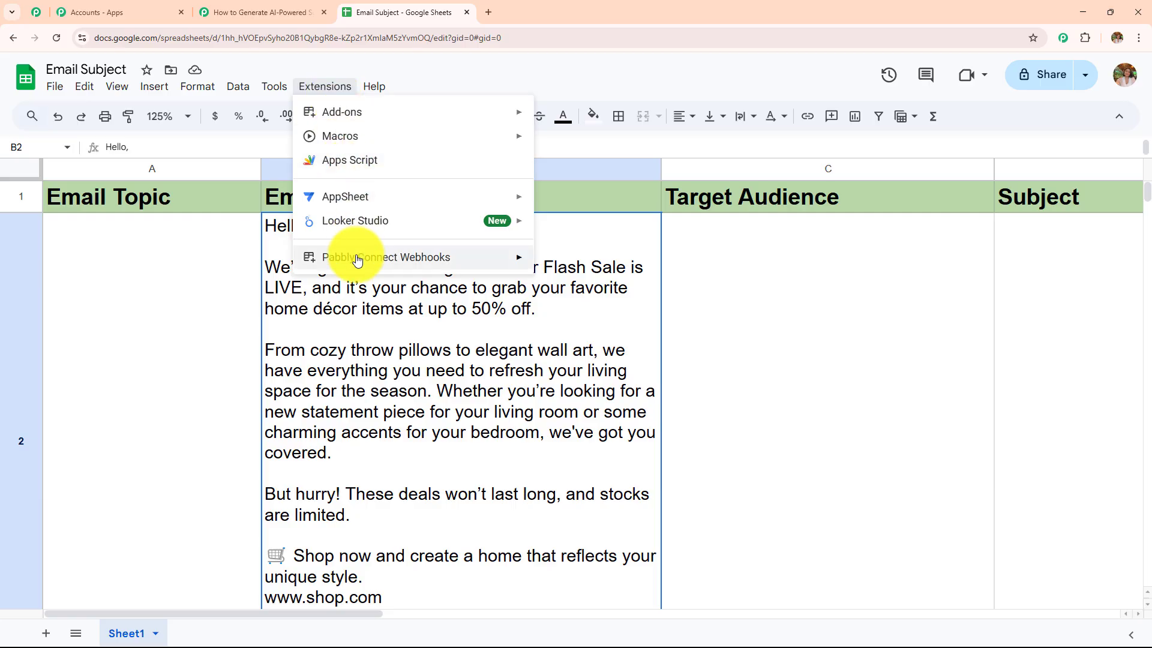
mouse_move(355, 257)
left_click(580, 292)
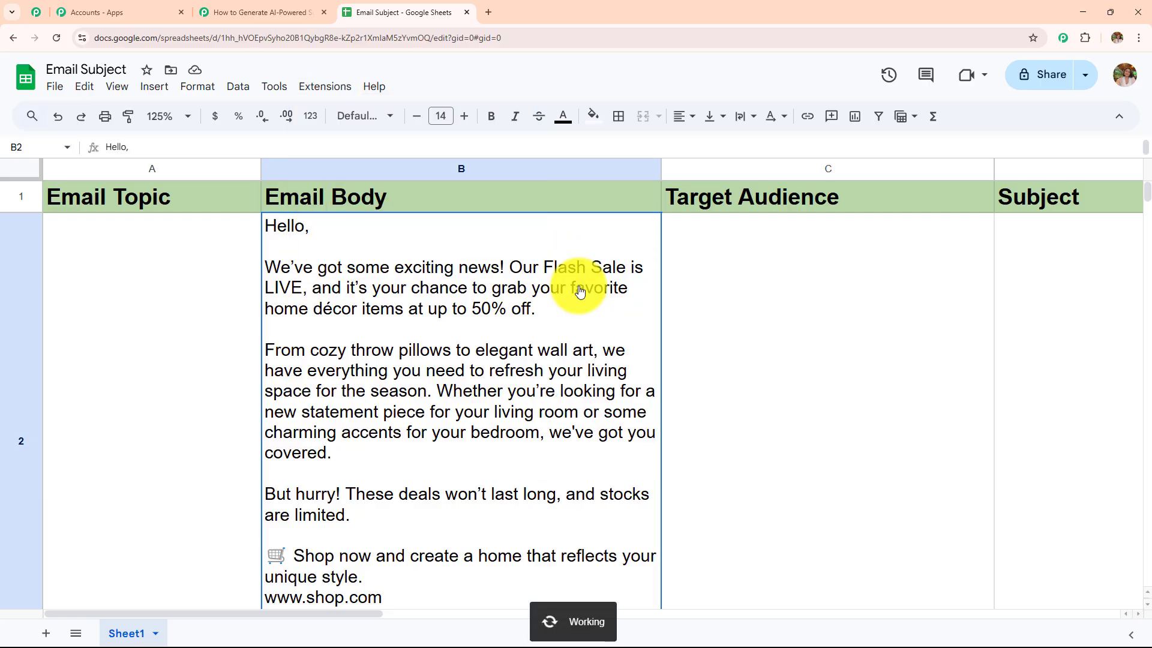
left_click(336, 88)
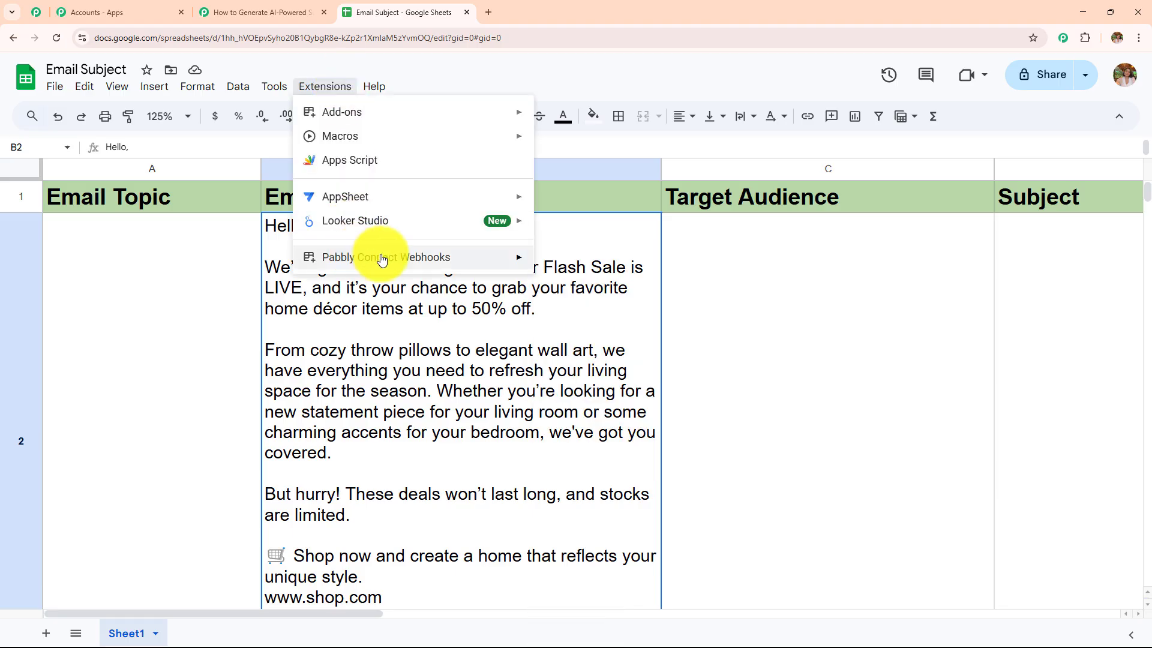
mouse_move(515, 258)
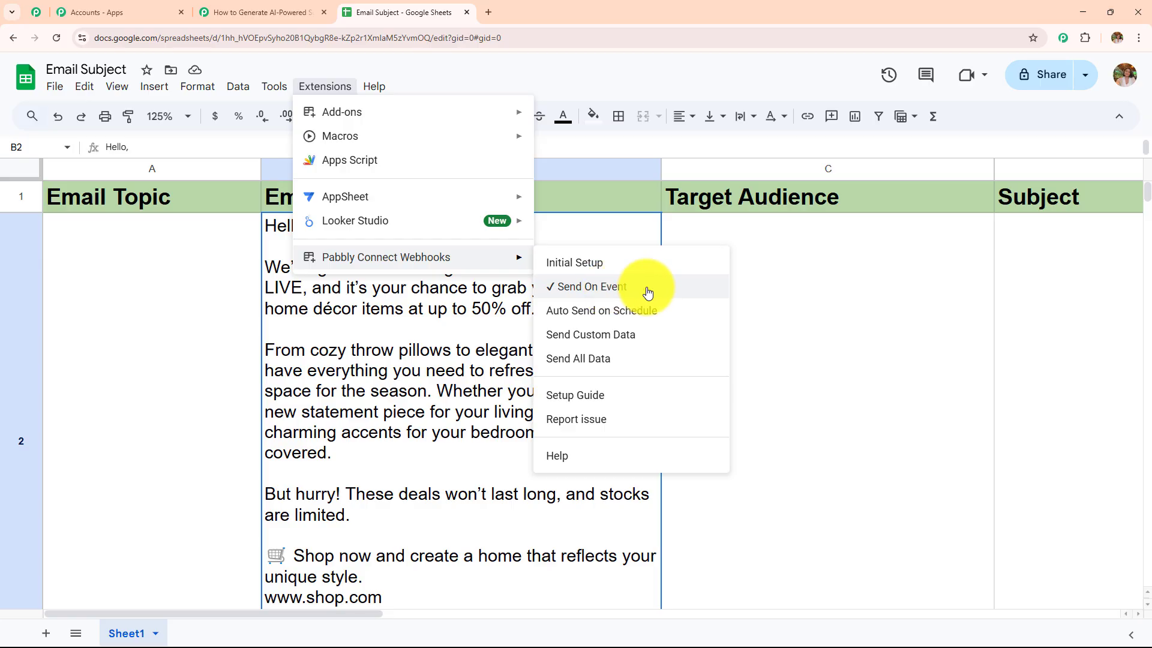
- In the Pabbly Connect workflow, examine the trigger's captured response, including trigger column, target audience, spreadsheet name, email topic and full email body
left_click(228, 13)
scroll(546, 360, "down", 5)
scroll(542, 360, "down", 4)
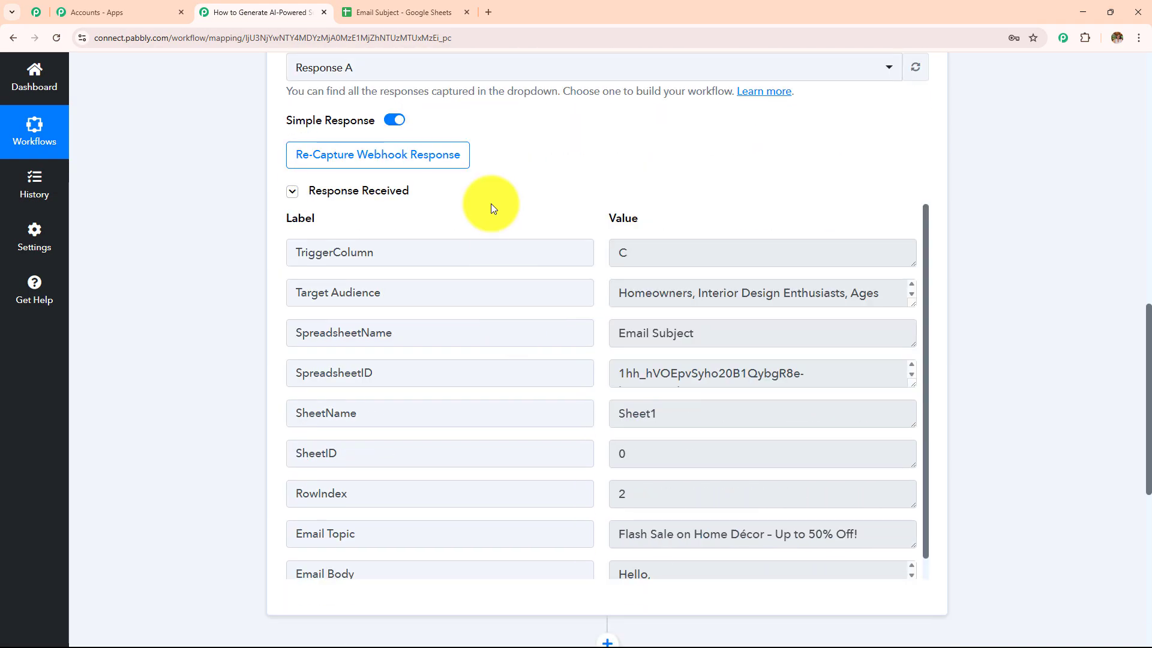
double_click(643, 251)
left_click_drag(882, 294, 548, 295)
left_click_drag(767, 344, 532, 343)
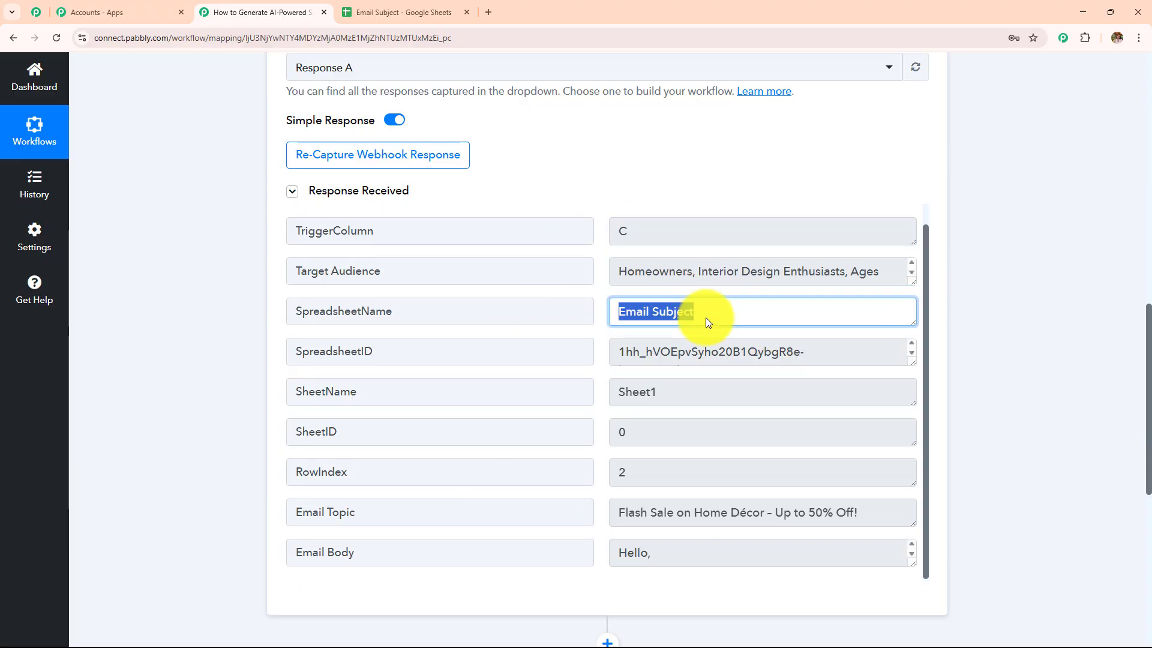
scroll(540, 354, "down", 3)
left_click_drag(884, 335, 496, 329)
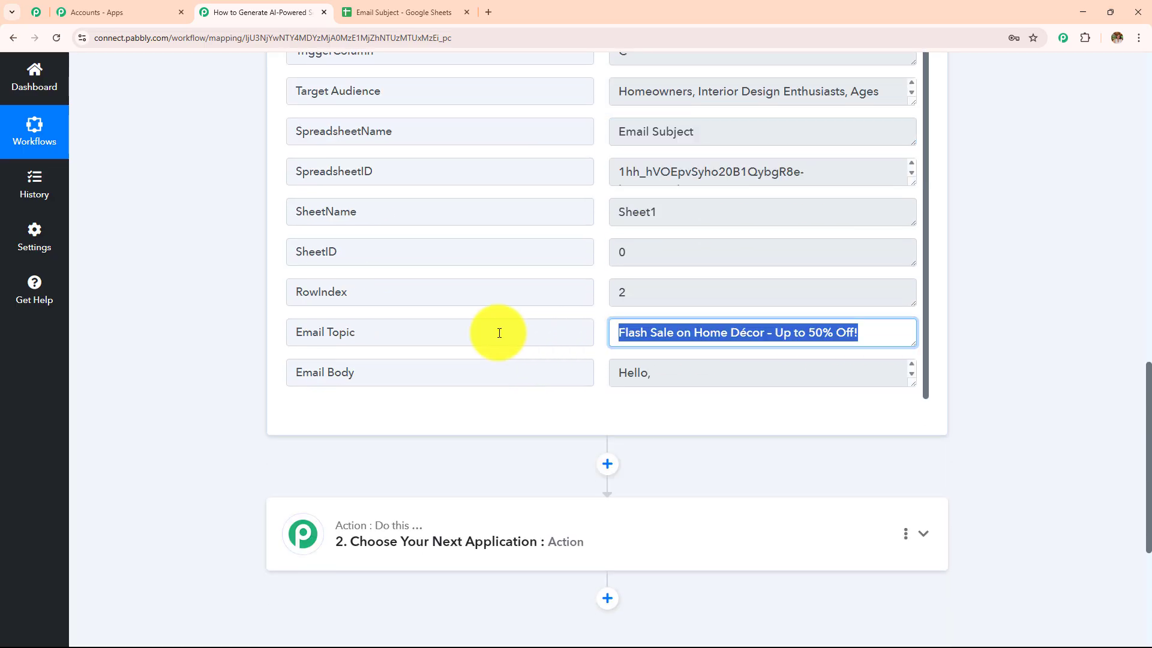
left_click_drag(910, 384, 910, 552)
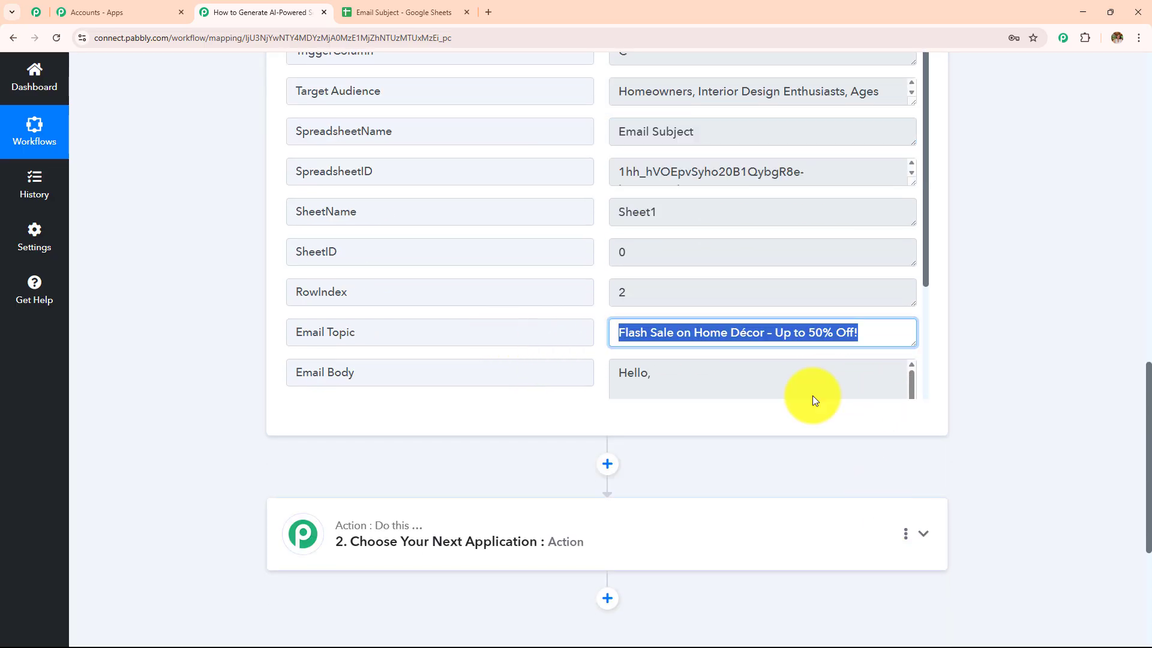
scroll(811, 393, "down", 3)
scroll(810, 275, "down", 4)
scroll(808, 275, "down", 4)
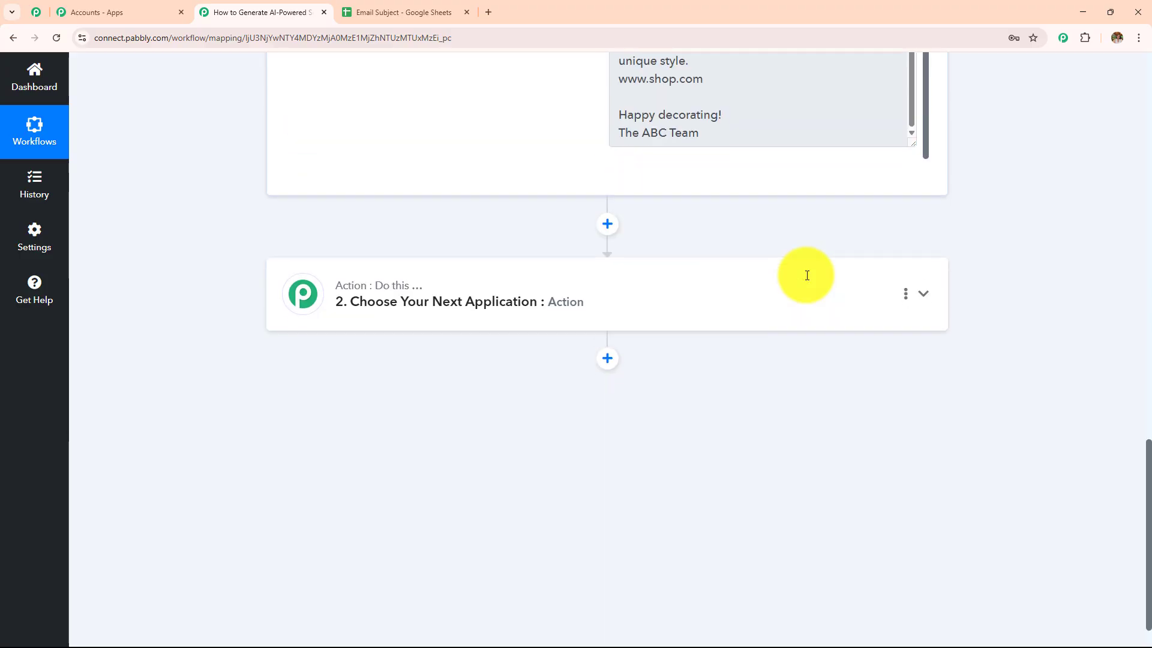
scroll(805, 275, "up", 8)
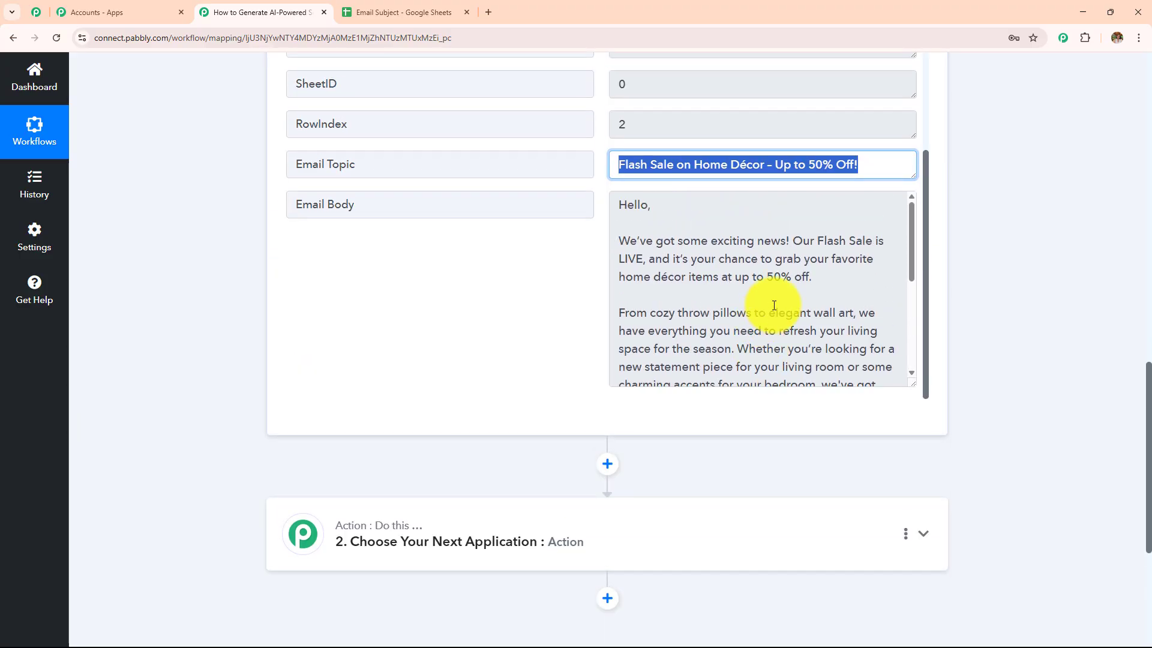
scroll(1006, 304, "up", 12)
scroll(992, 304, "up", 3)
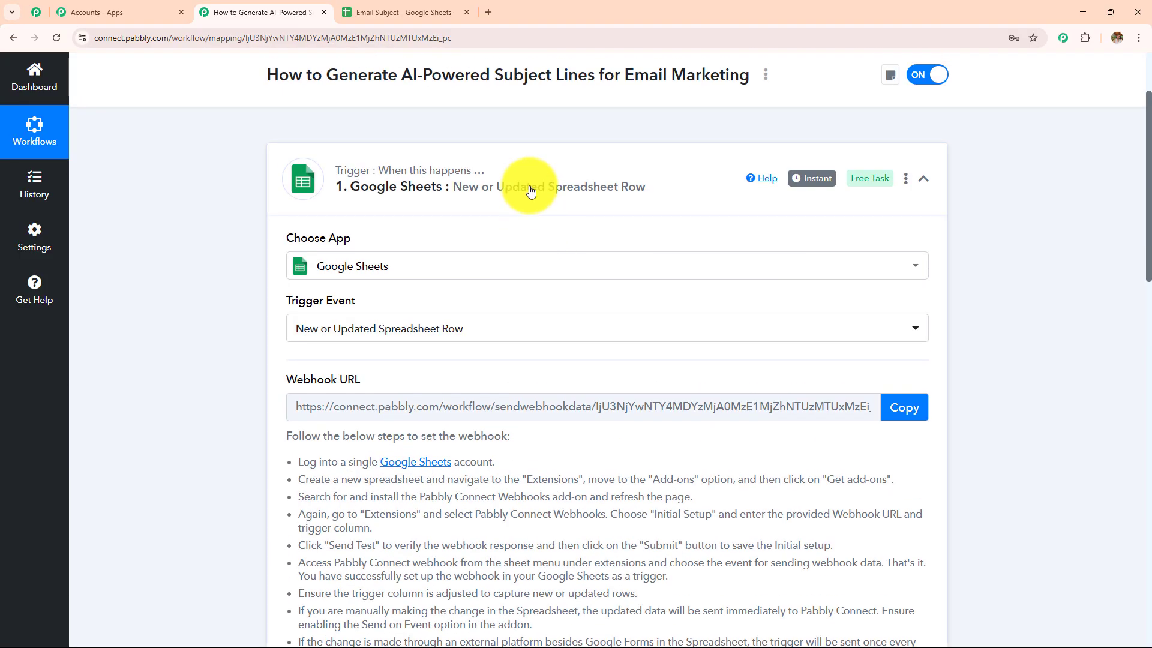
- Set the workflow's action to OpenAI (ChatGPT, DALL-E, Whisper) with the ChatGPT event and open its account connection setup
left_click(528, 188)
left_click(573, 306)
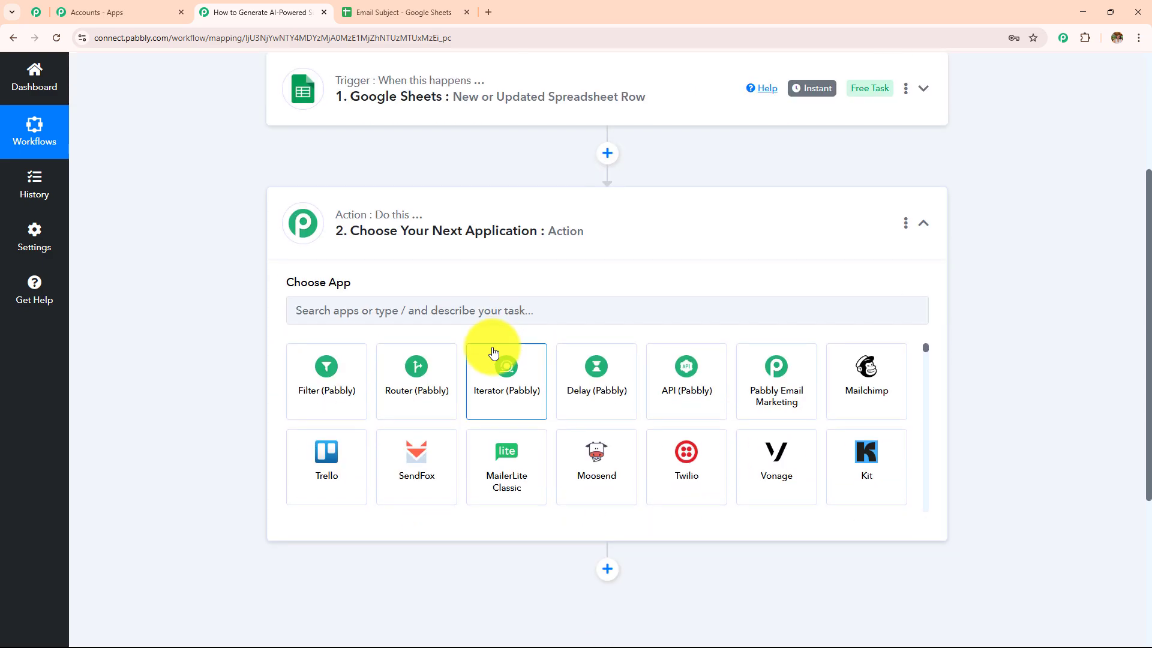
left_click(476, 307)
type("Open")
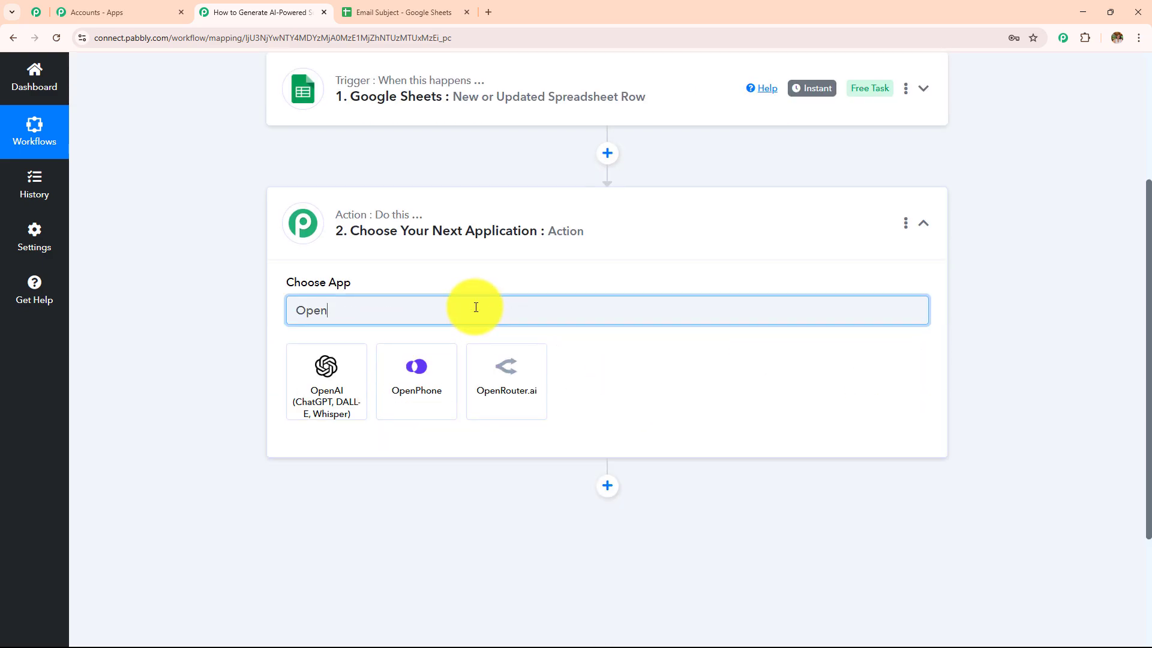
left_click(348, 382)
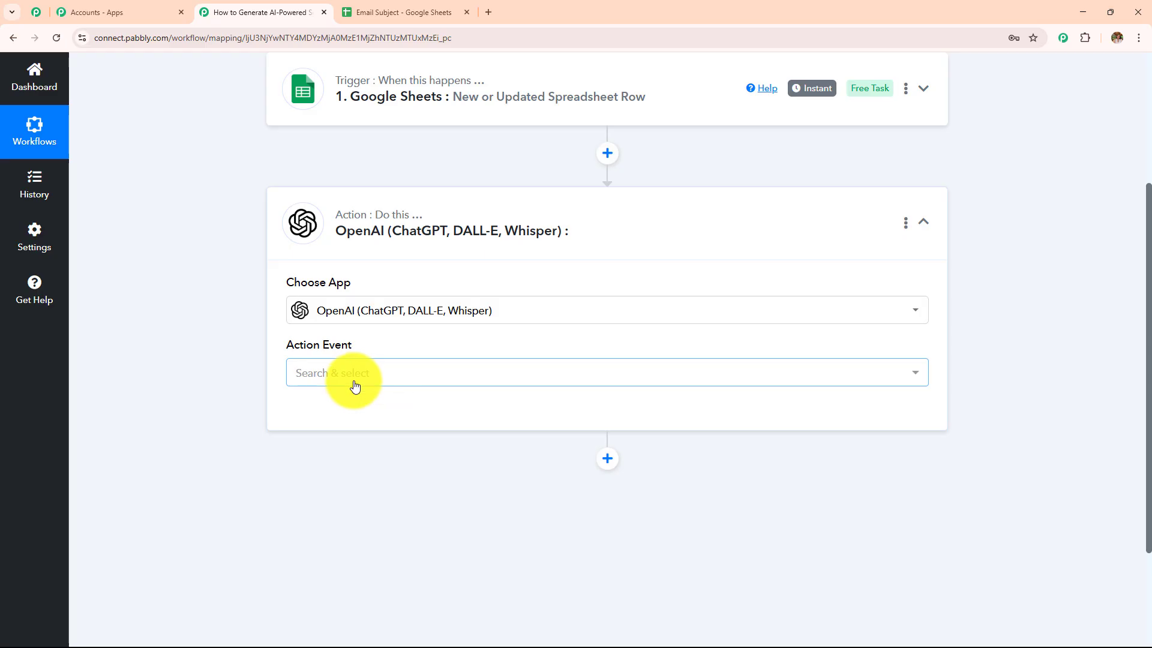
left_click(354, 387)
left_click(349, 165)
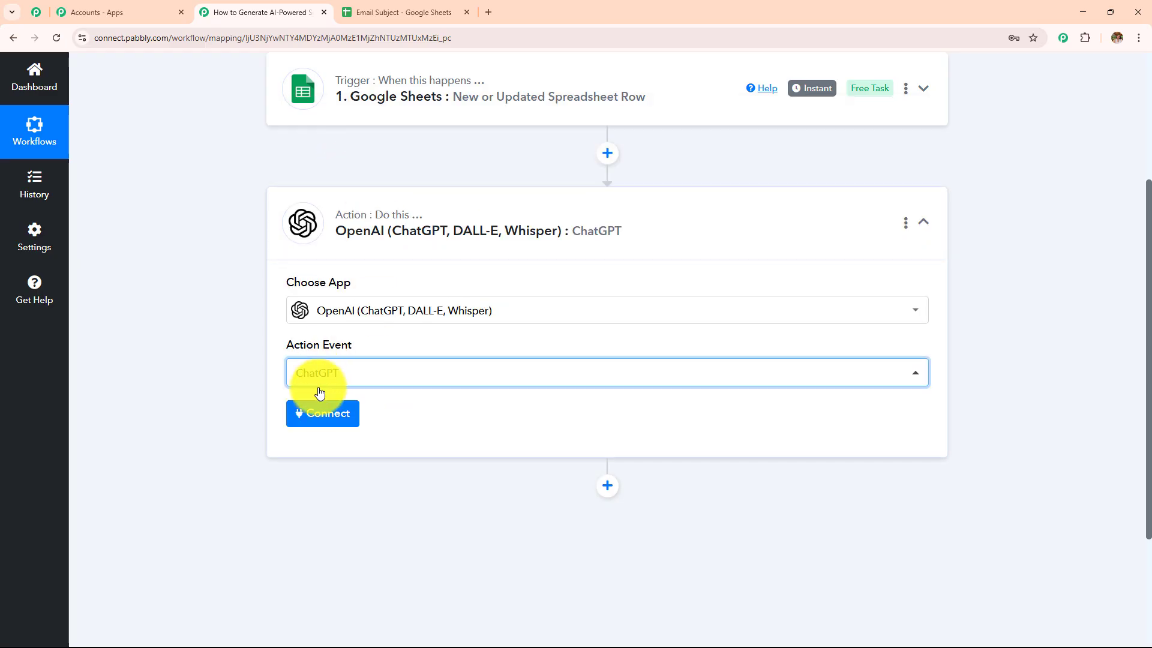
left_click(326, 414)
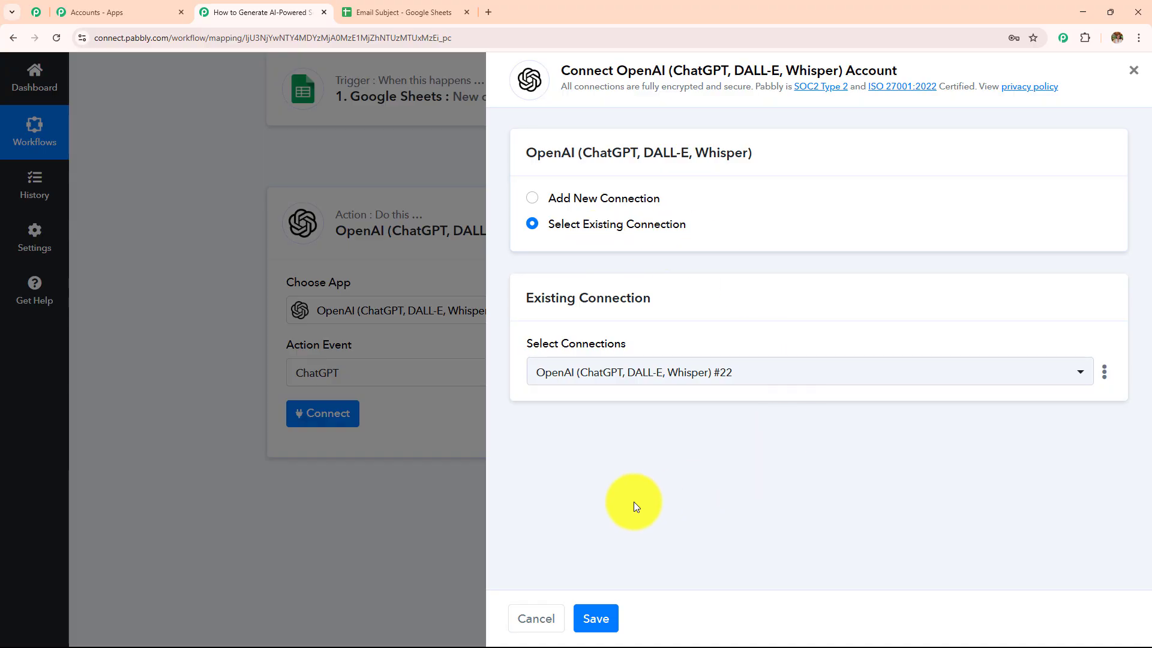
- View the token requirements for adding a new OpenAI connection and open the linked OpenAI API keys page
left_click(533, 199)
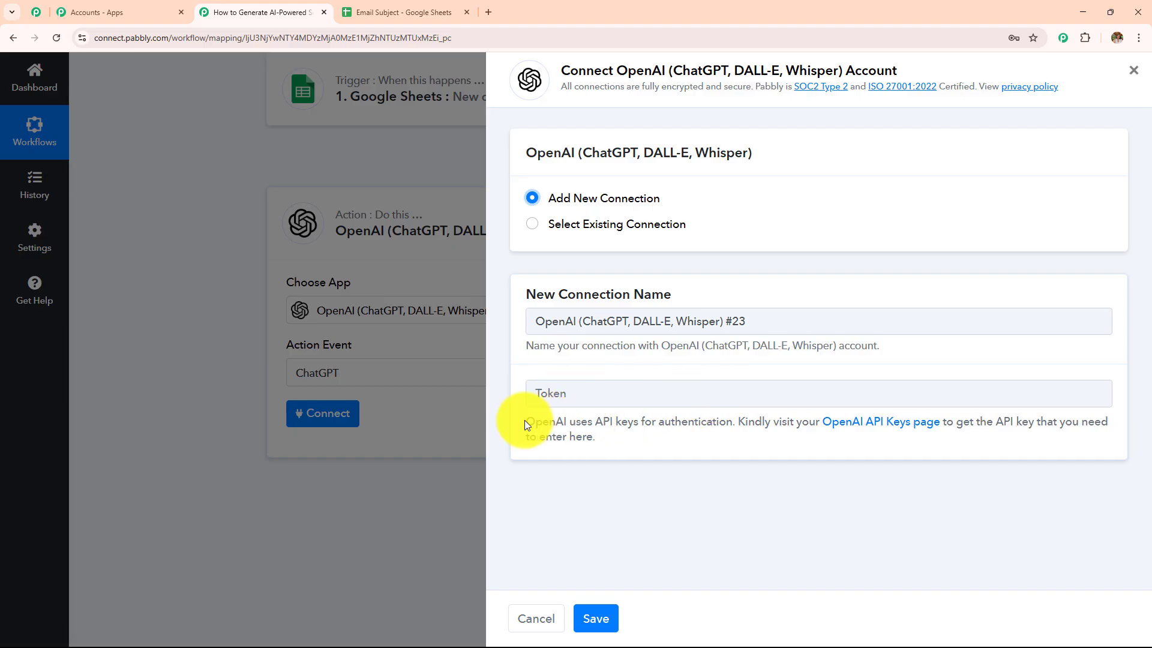
left_click_drag(526, 420, 707, 482)
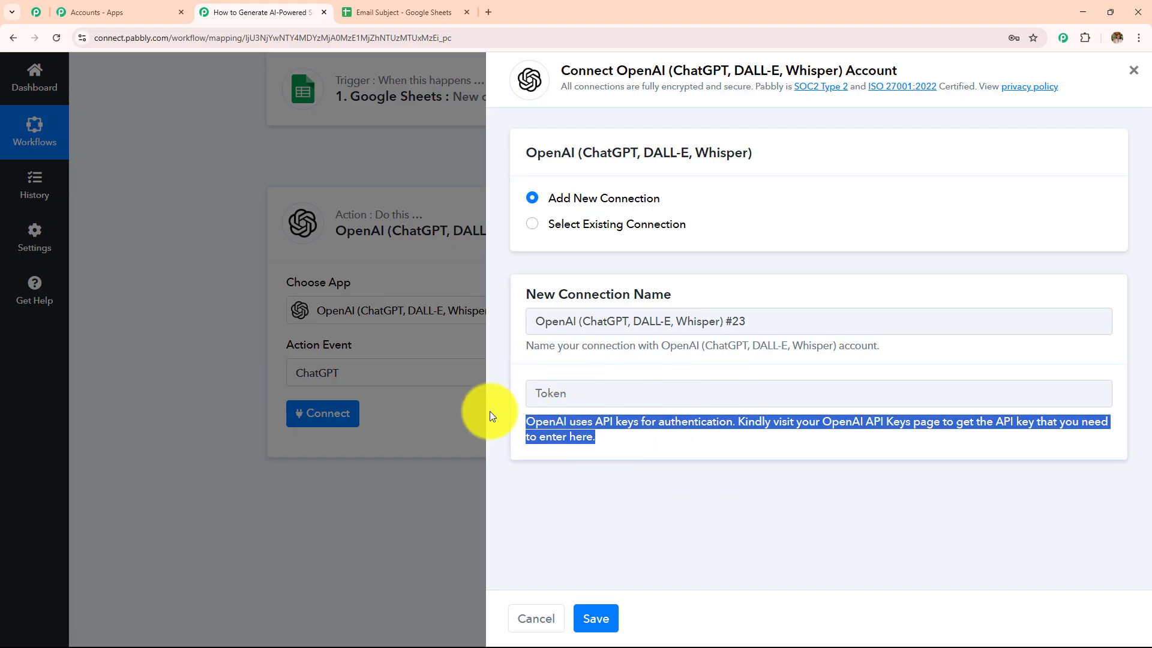
left_click(796, 437)
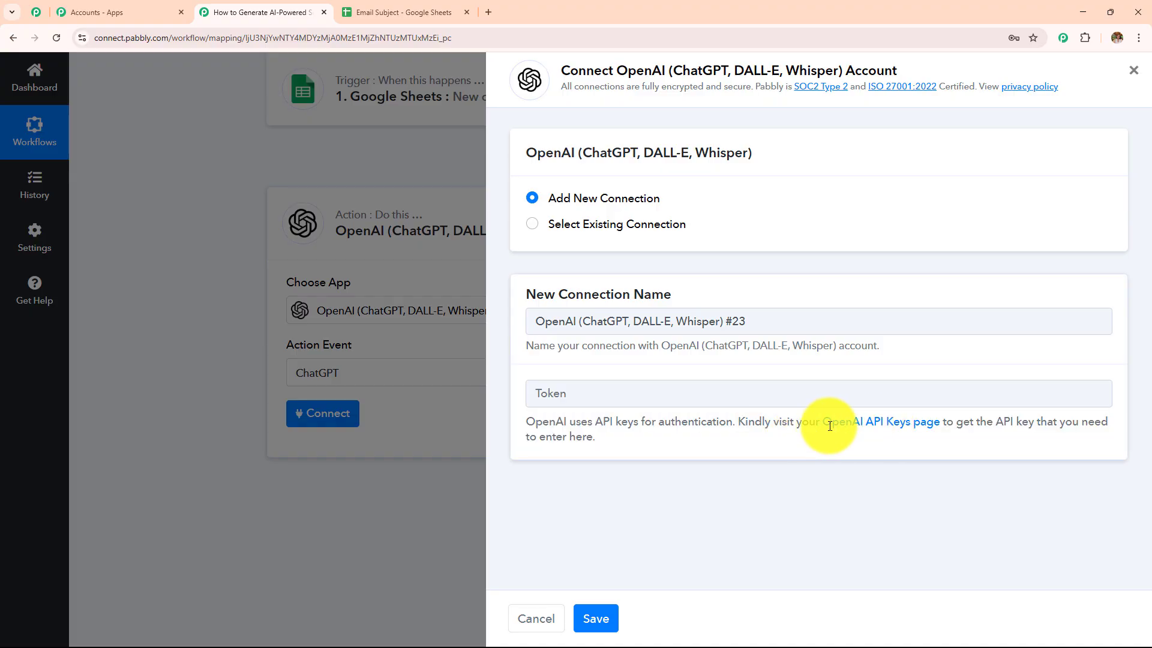
left_click(886, 424)
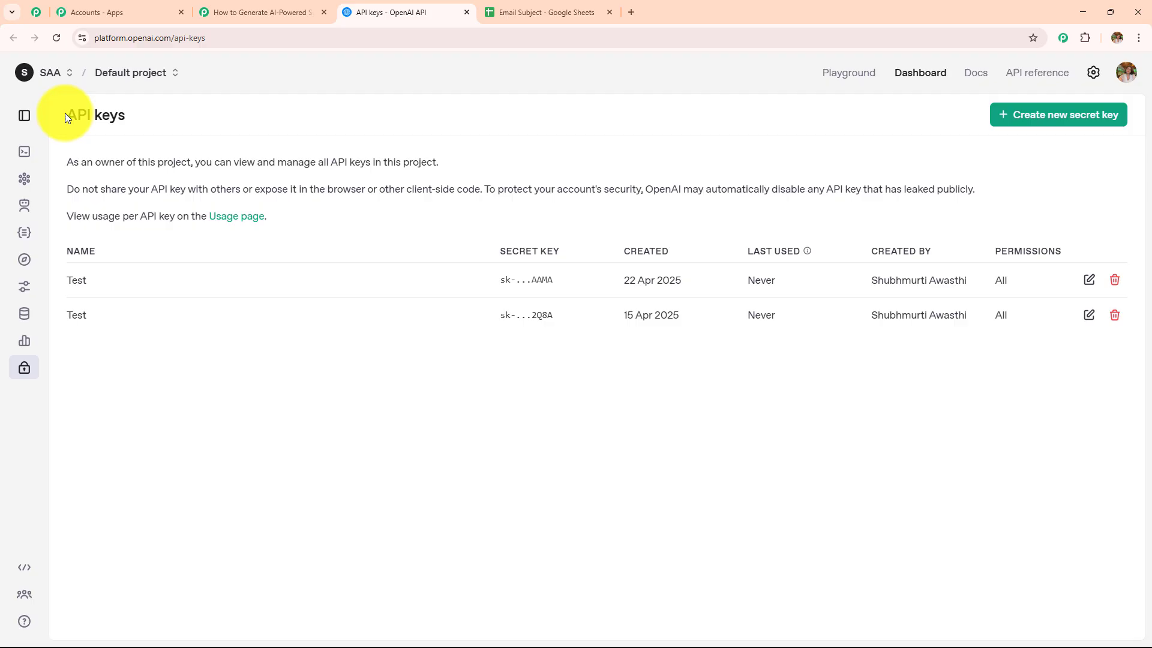
left_click_drag(65, 113, 209, 143)
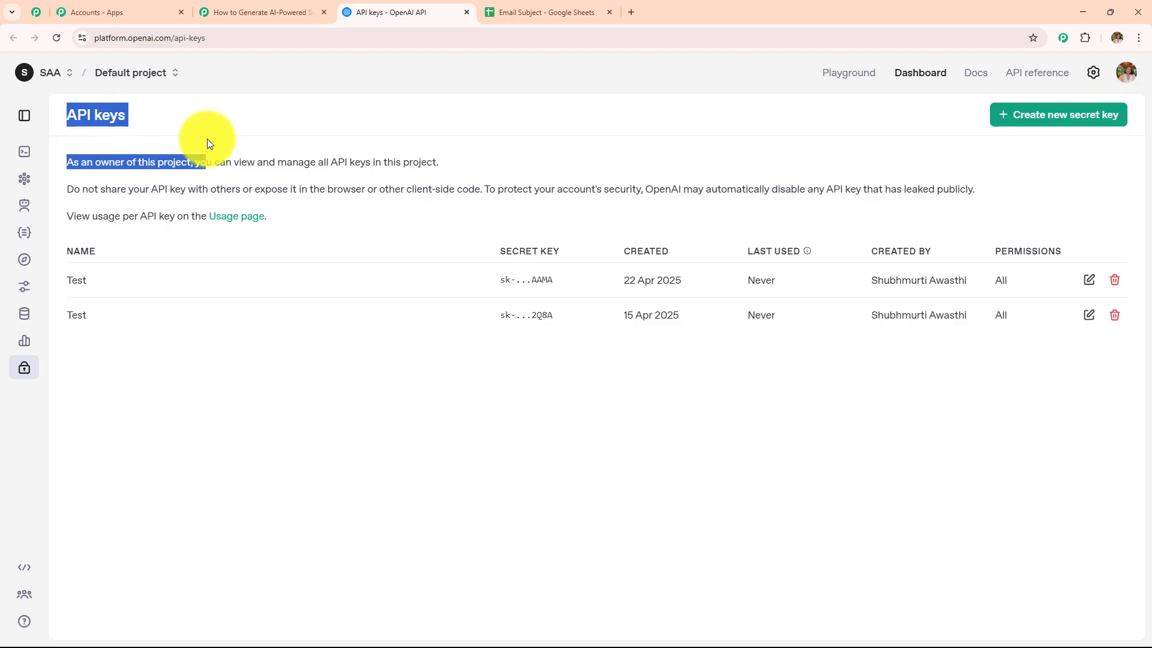
left_click(644, 147)
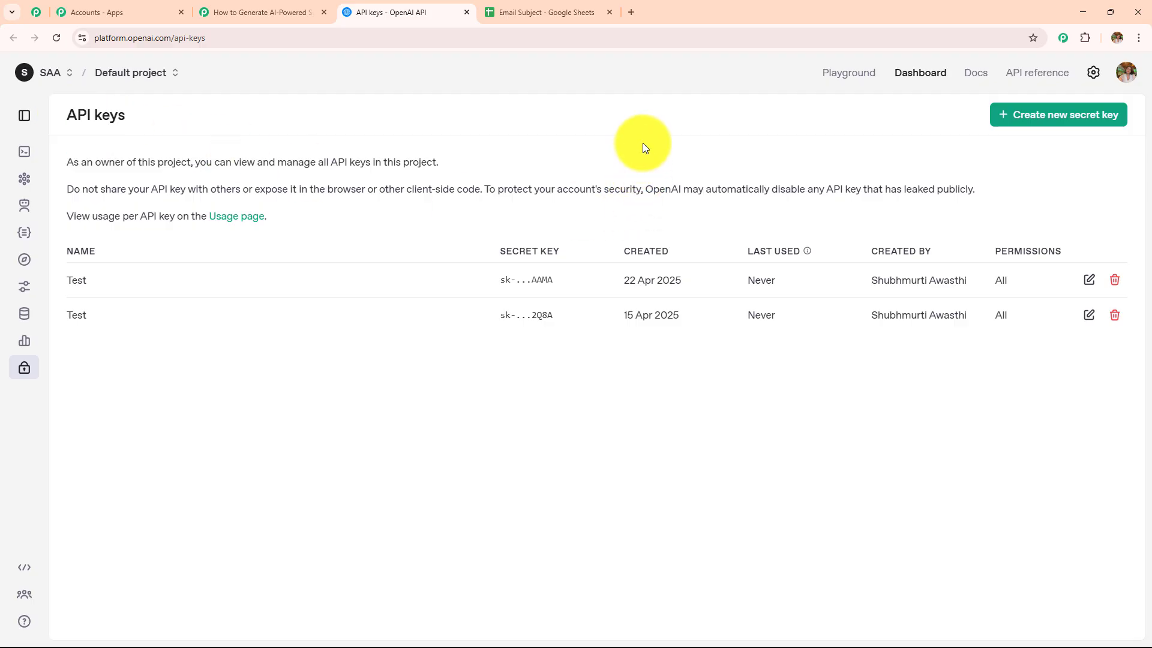
left_click(1020, 115)
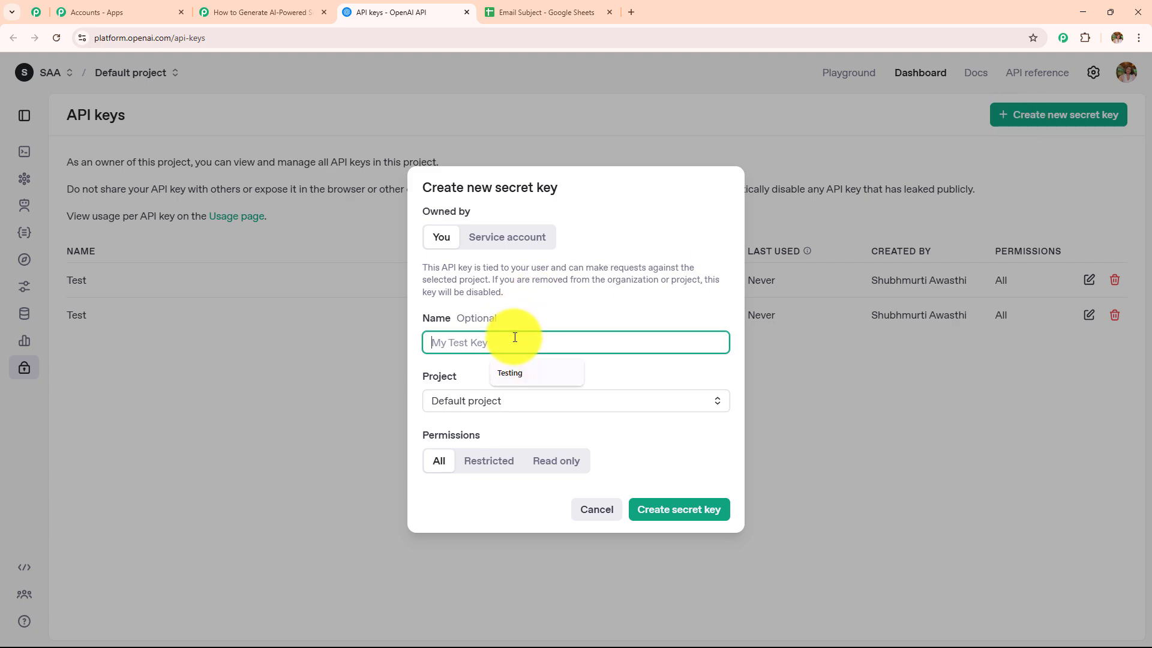
left_click(510, 373)
left_click_drag(498, 347, 412, 340)
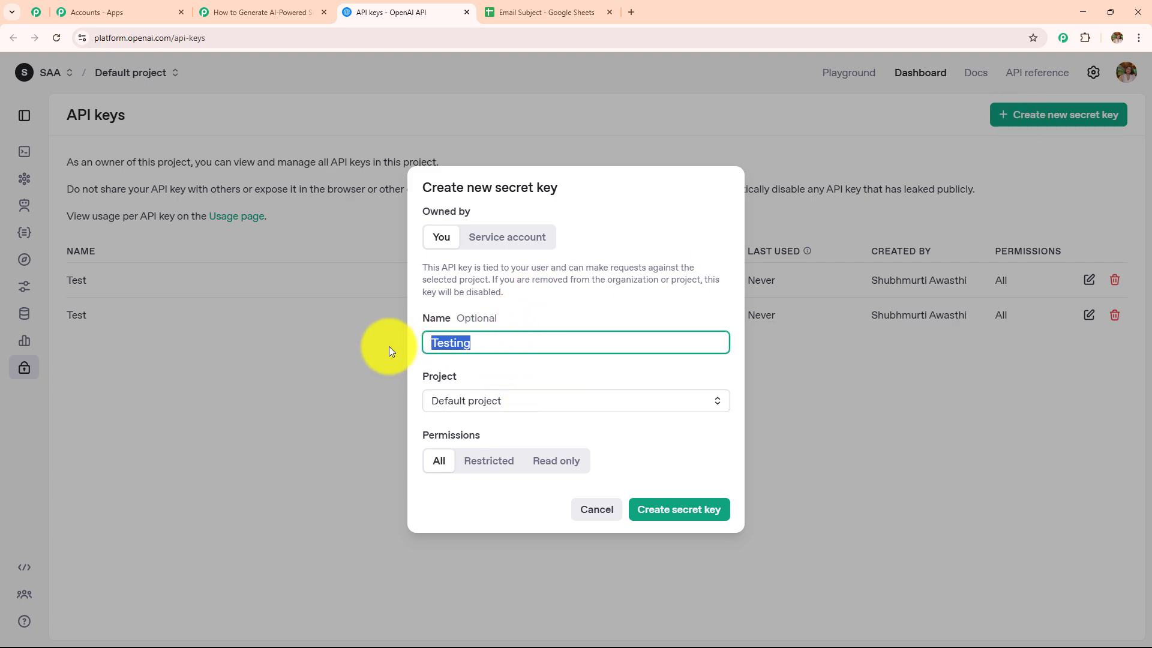
left_click(545, 401)
left_click(543, 373)
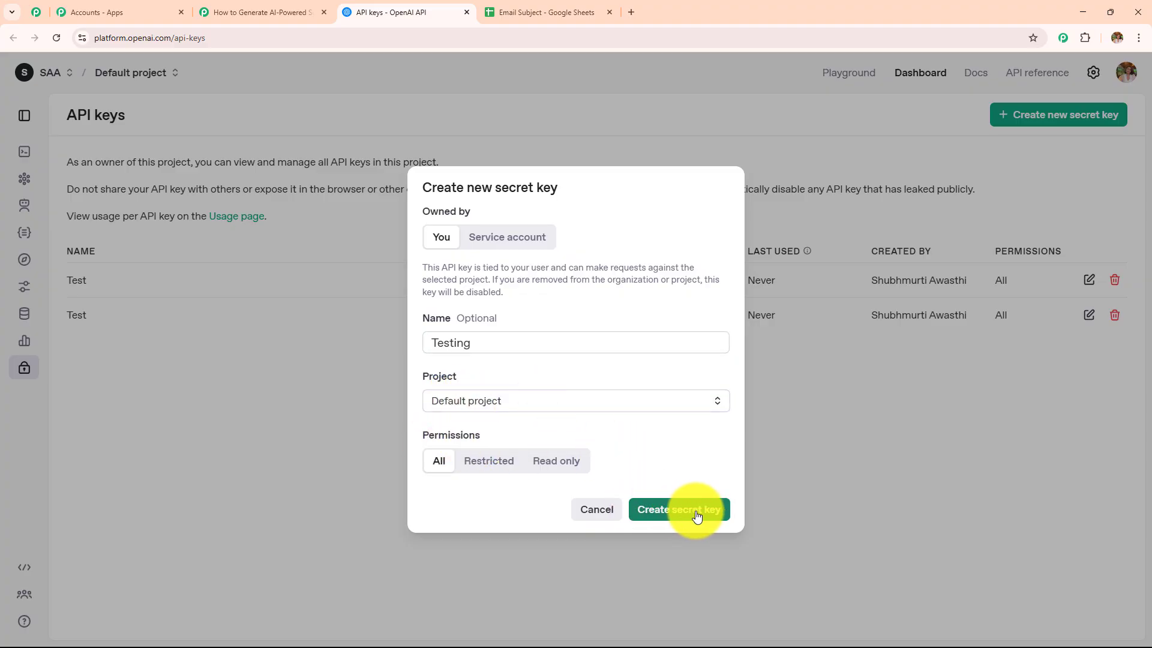
left_click(783, 473)
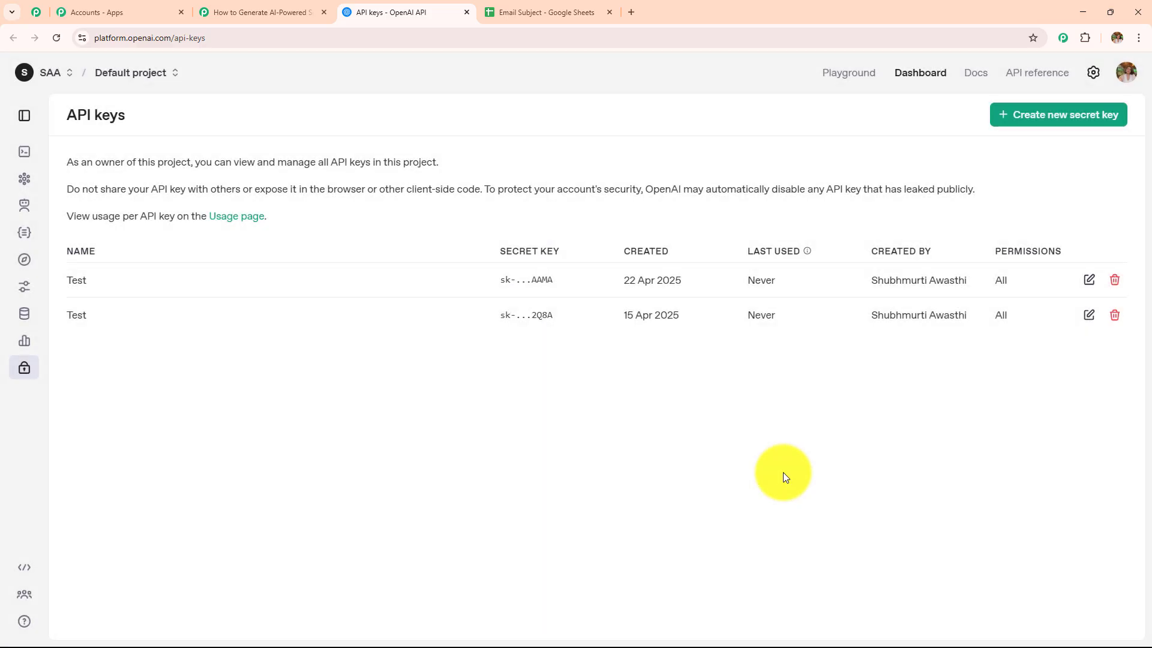
- Back in Pabbly Connect, connect the action using the existing connection OpenAI (ChatGPT, DALL-E, Whisper) #22 and save it
left_click(281, 12)
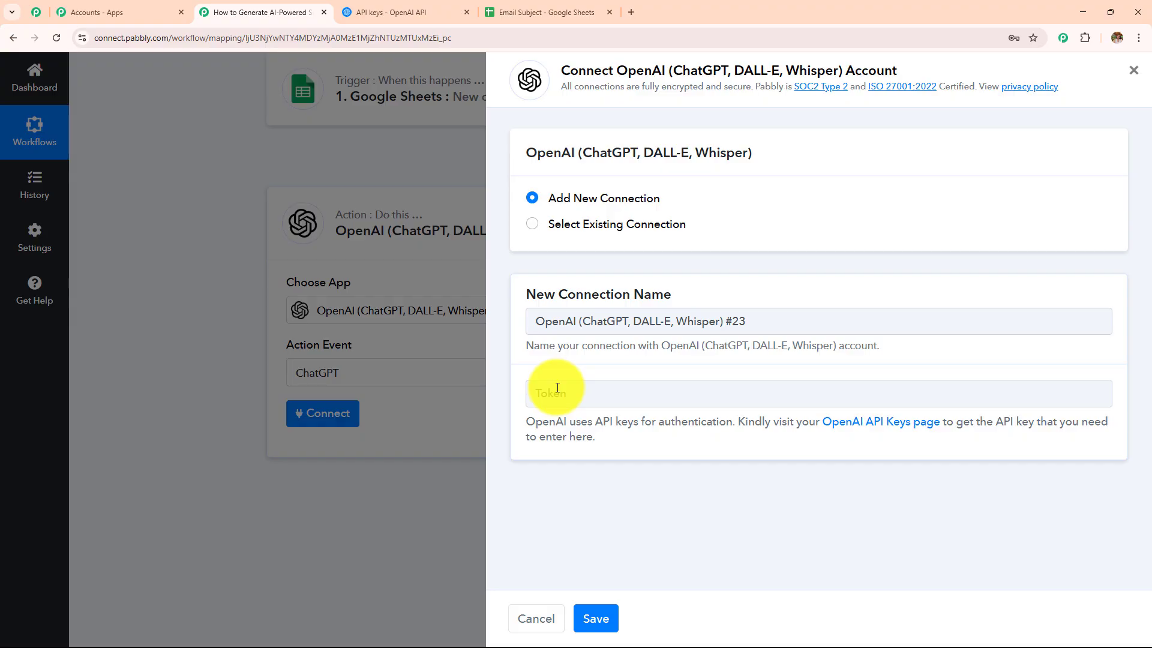
left_click(532, 227)
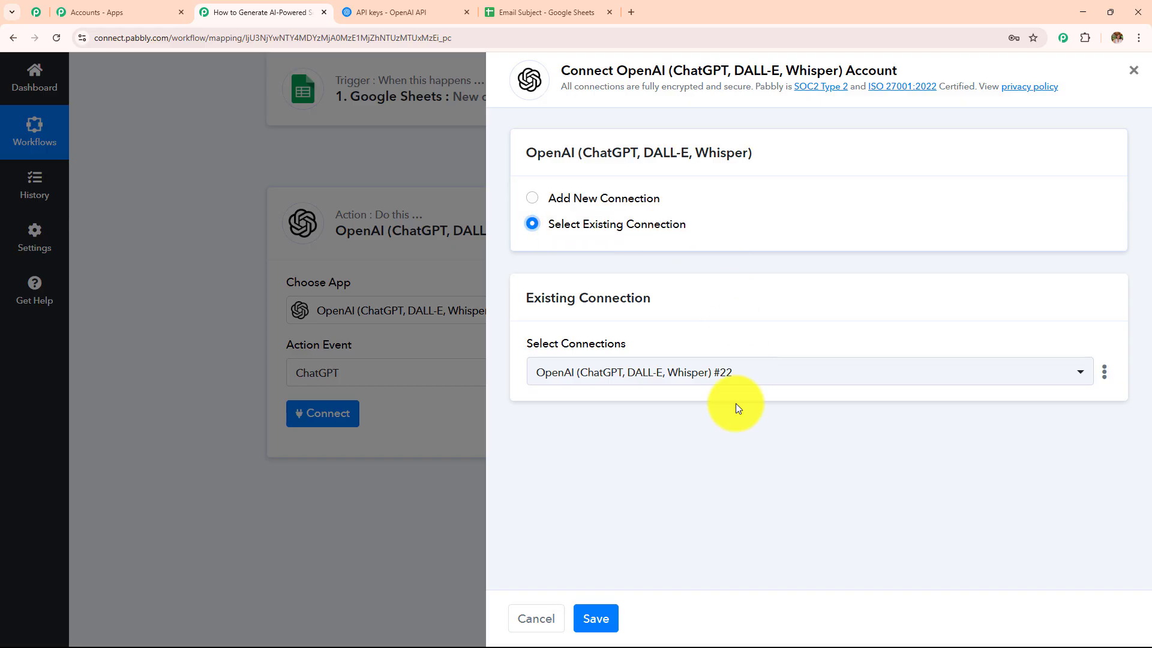
left_click(595, 619)
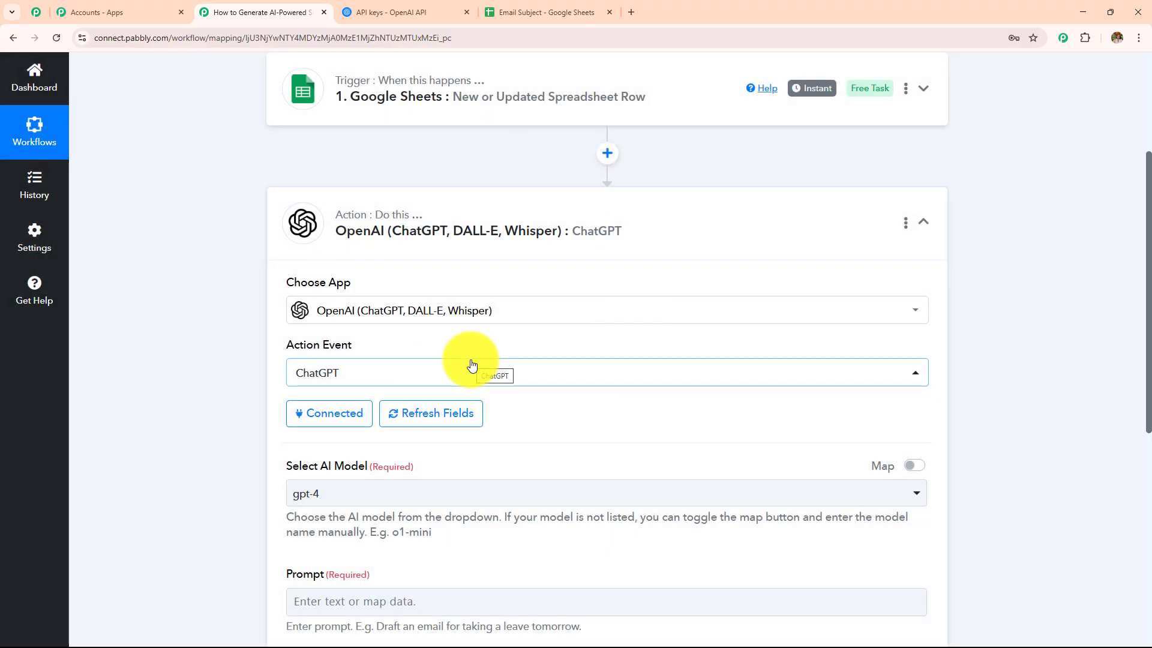
- Set the ChatGPT action's AI model to gpt-4o-mini
scroll(472, 365, "down", 2)
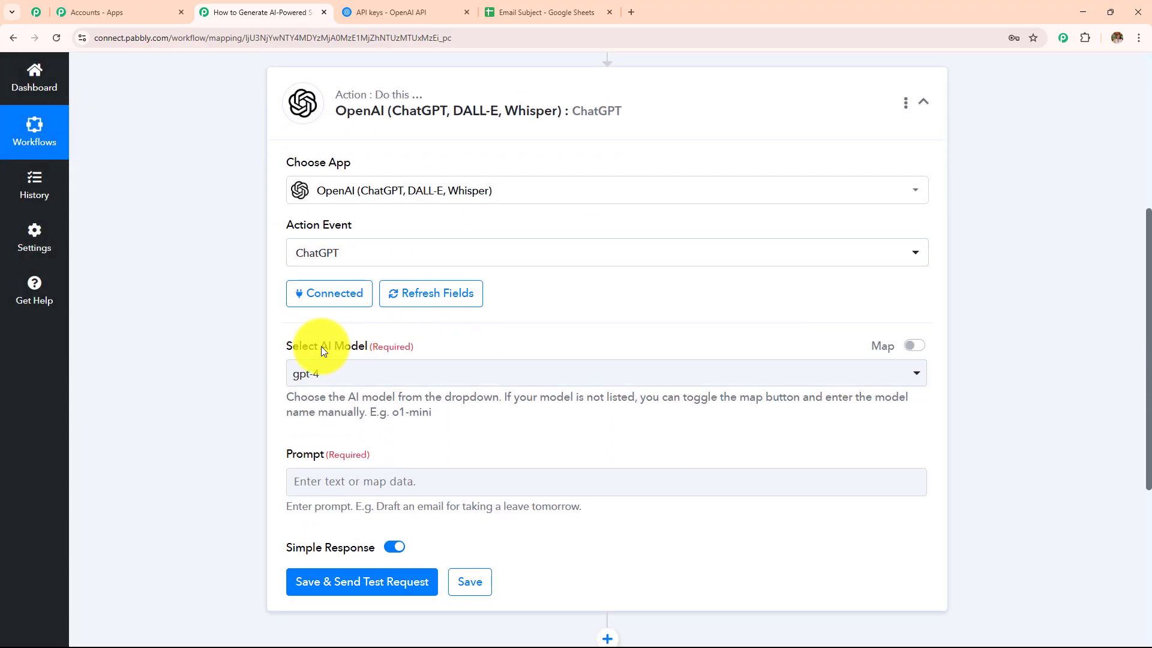
left_click_drag(321, 346, 420, 382)
left_click_drag(264, 462, 372, 457)
scroll(516, 336, "down", 3)
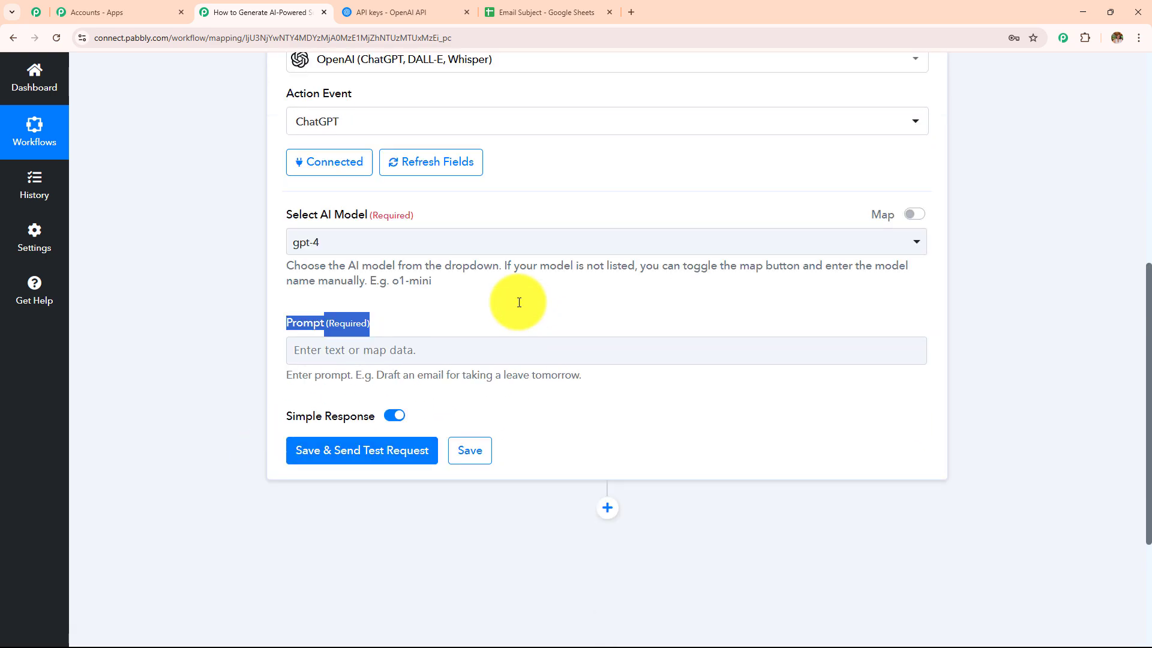
left_click(478, 206)
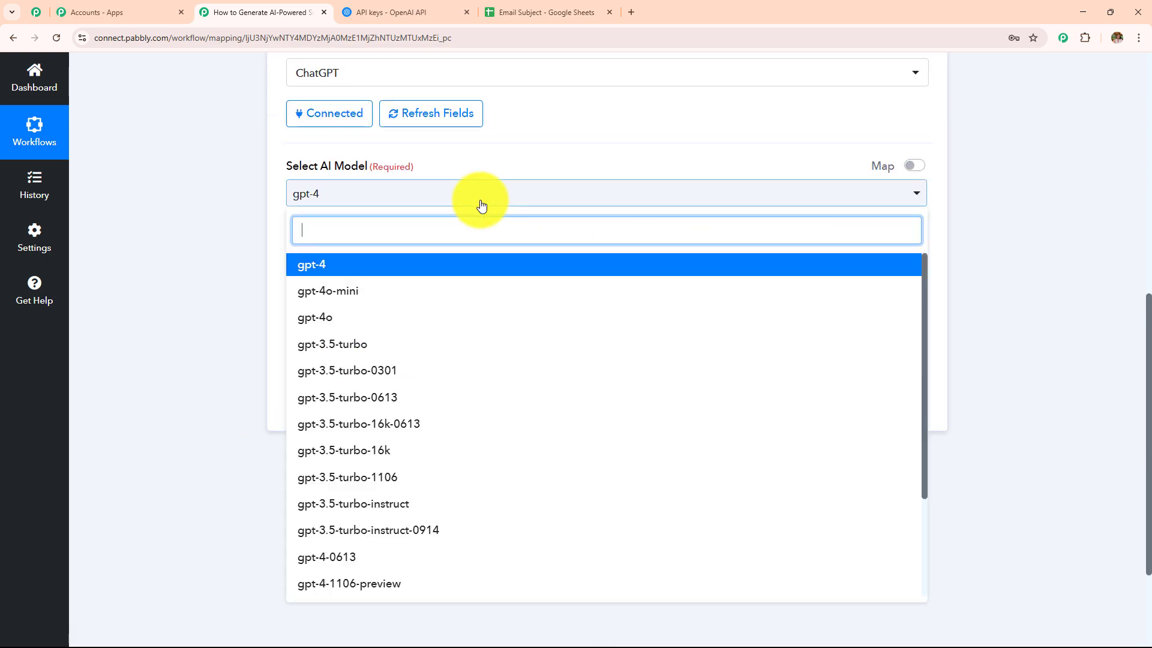
left_click(472, 292)
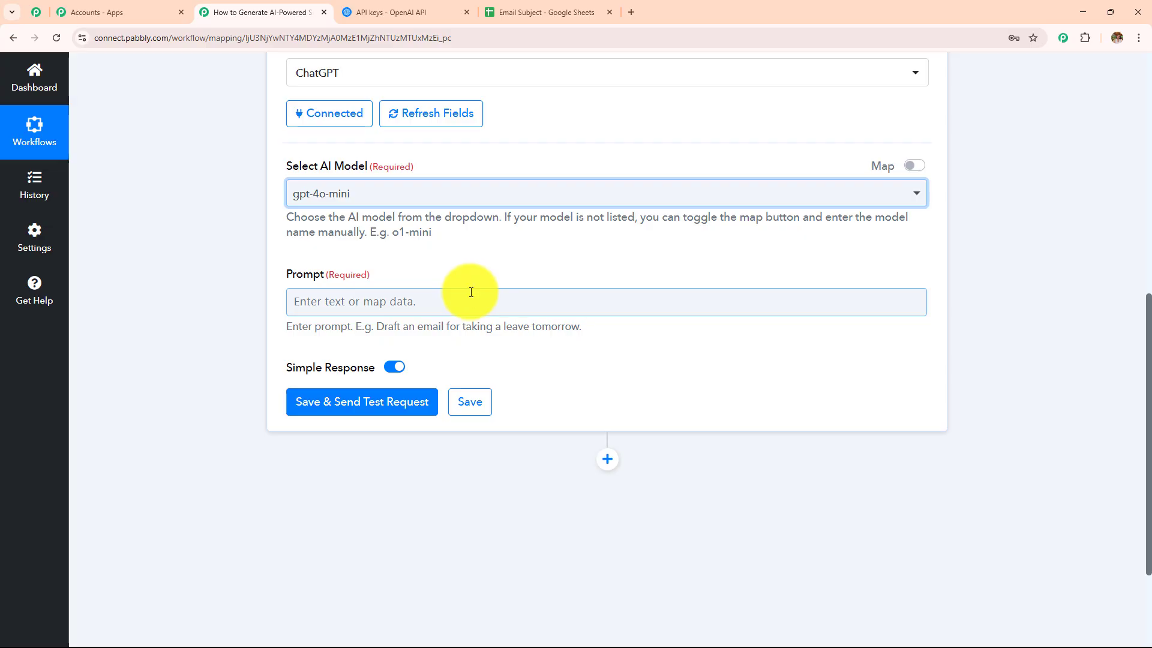
left_click(489, 204)
left_click(916, 167)
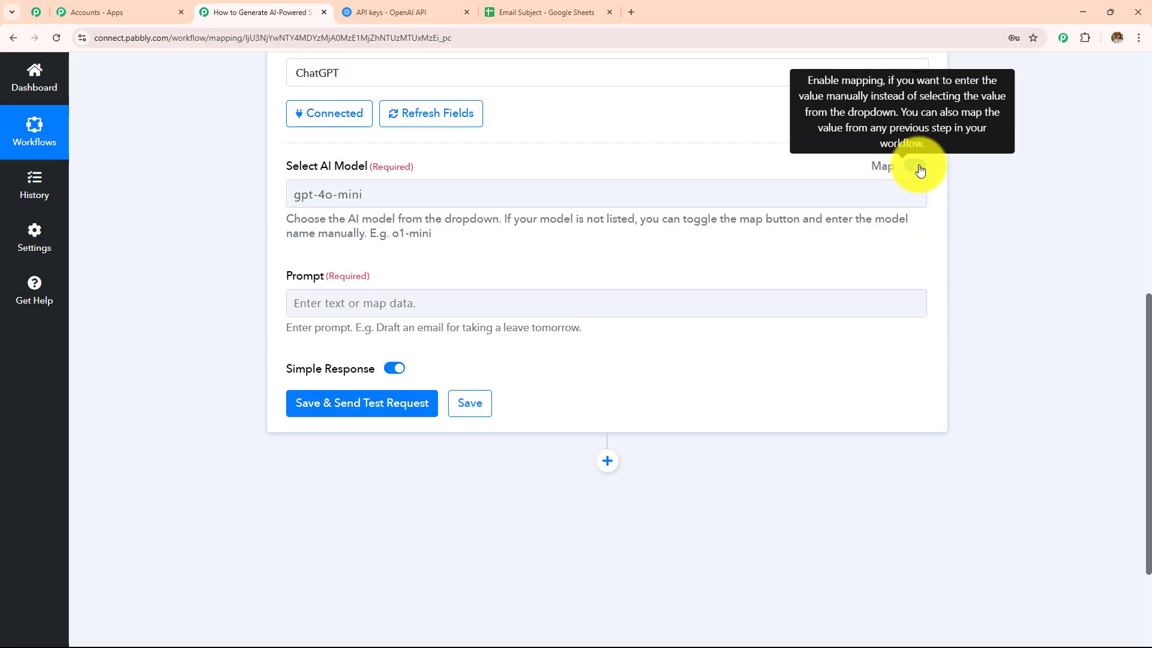
left_click(303, 195)
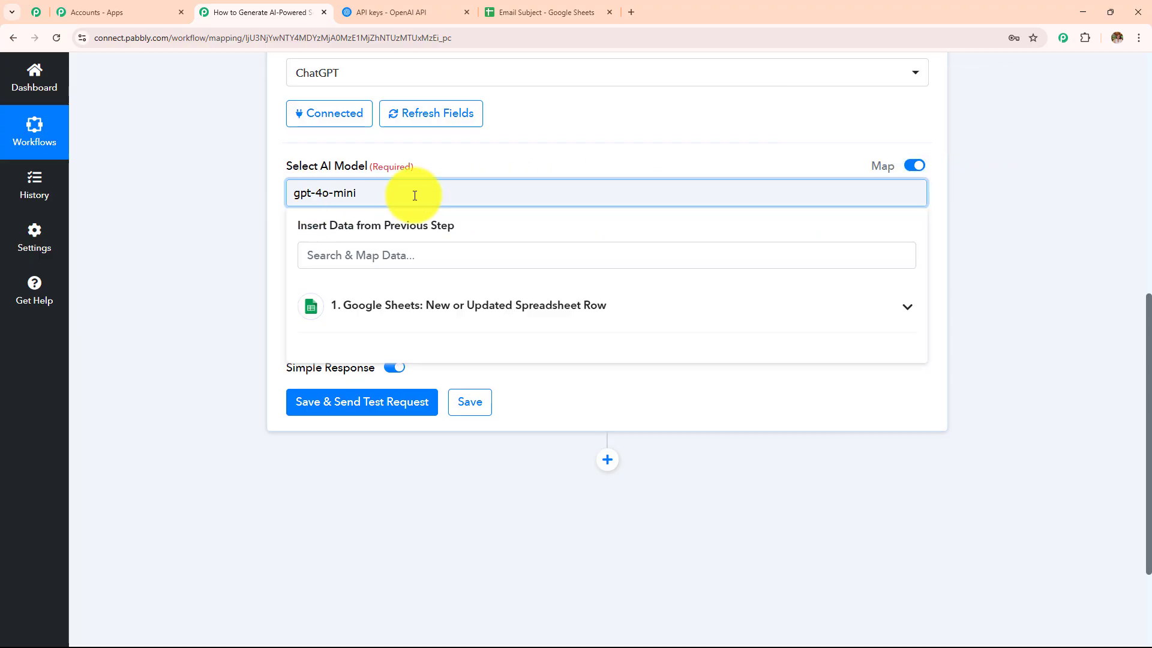
left_click_drag(412, 193, 272, 191)
key("BackSpace")
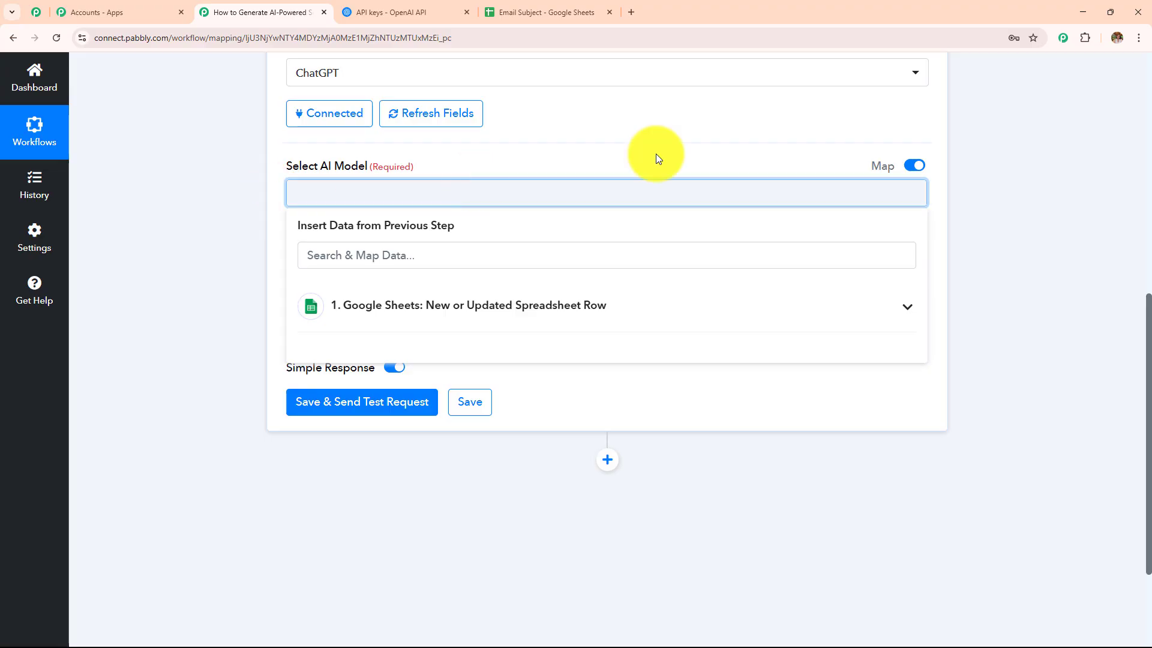
left_click(914, 166)
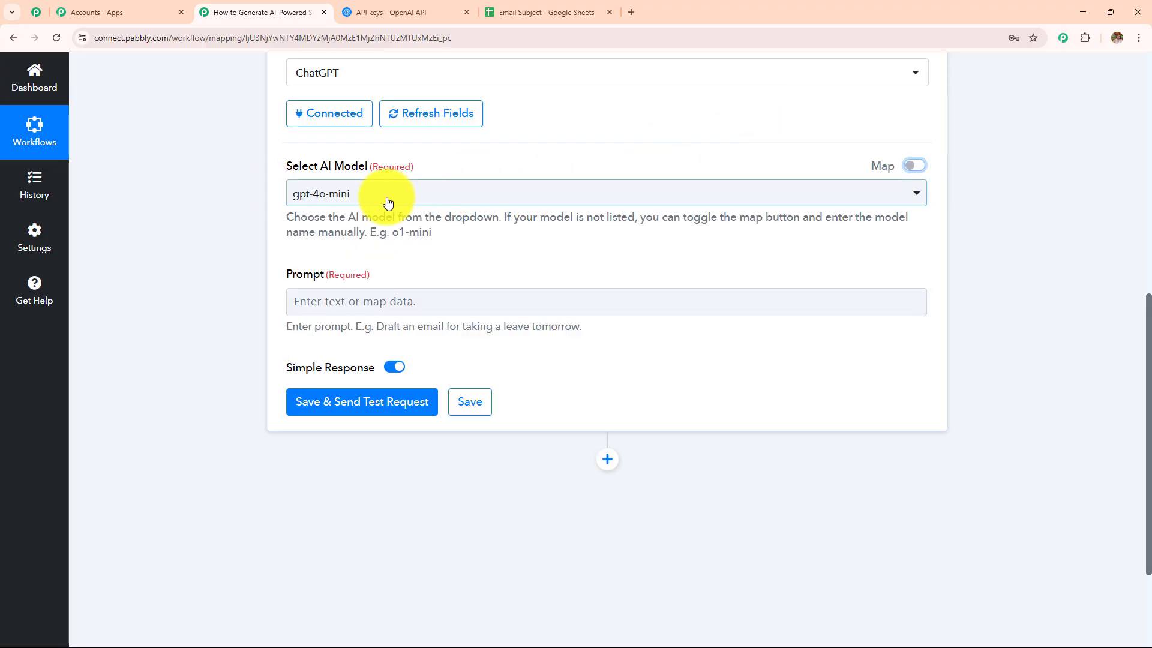
- Enter a professional email copywriter prompt requesting 5 compelling subject lines that drive open rates, subjects only, leaving the email topic and audience values blank
left_click_drag(279, 275, 409, 275)
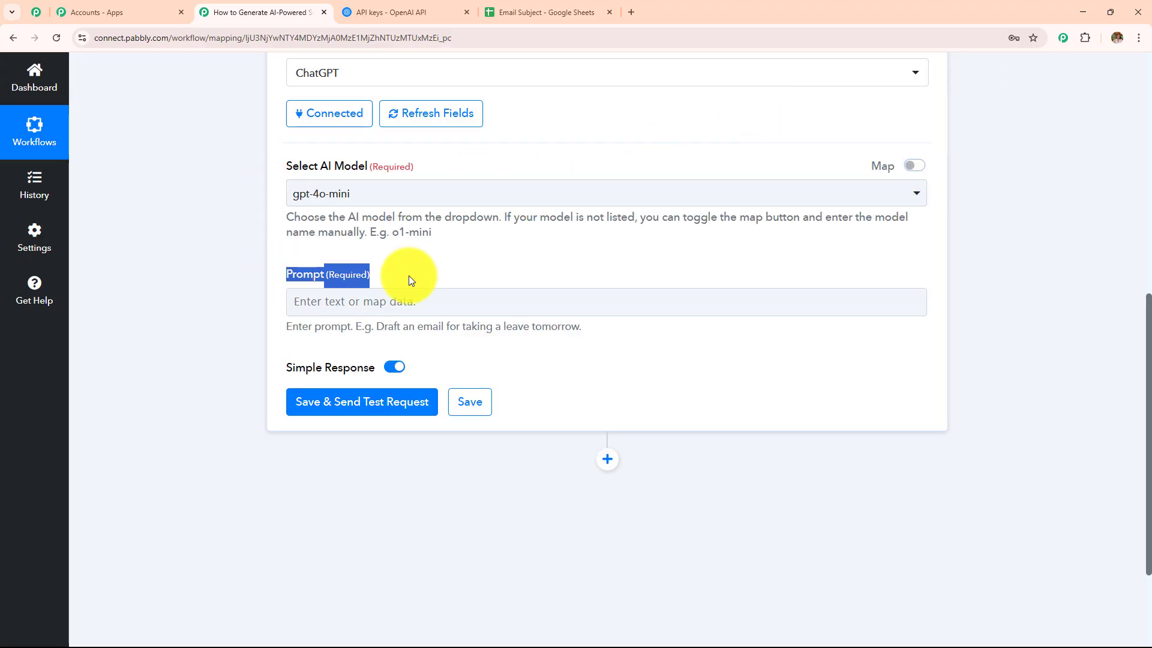
scroll(453, 313, "up", 8)
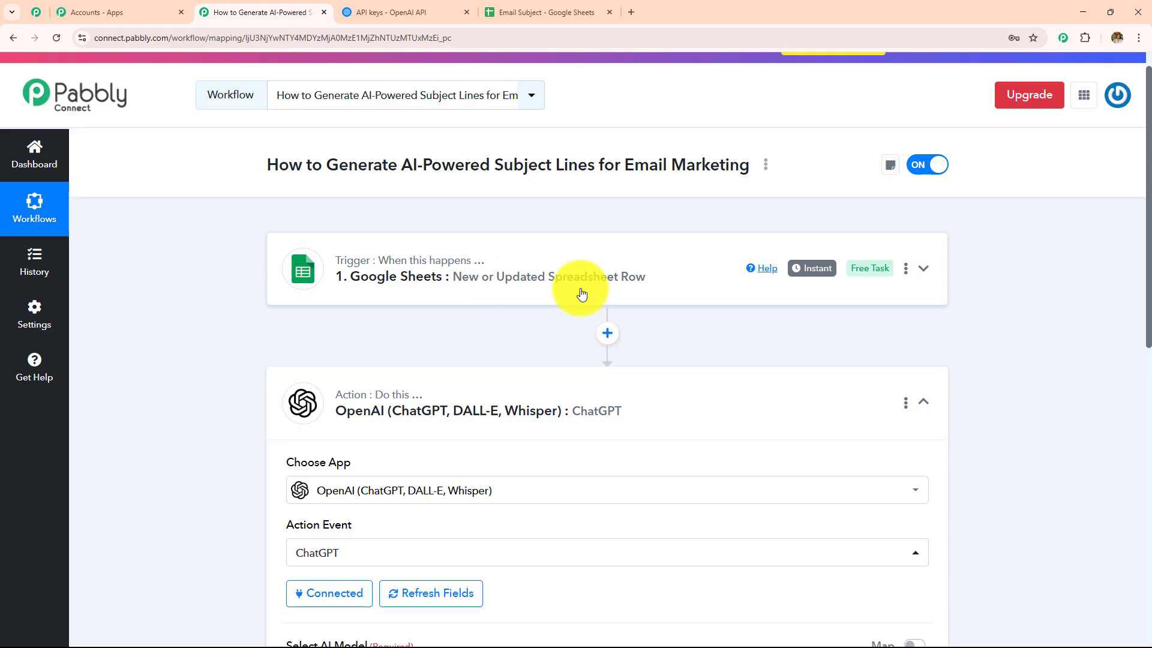
scroll(580, 292, "down", 6)
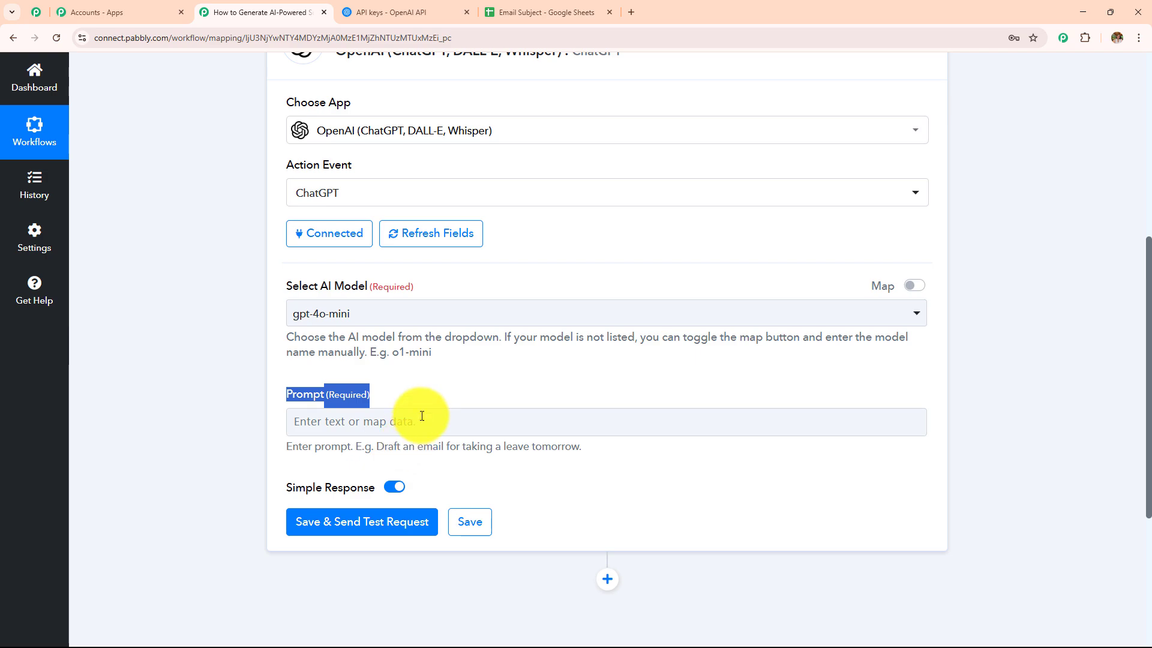
scroll(426, 360, "down", 3)
left_click(427, 232)
type("You are a professional email copywriter. Based on this email content: Email Topic is: generate 5 compelling subject lines that drive open rates. The audience is . Just give me subjects and not rest of the text")
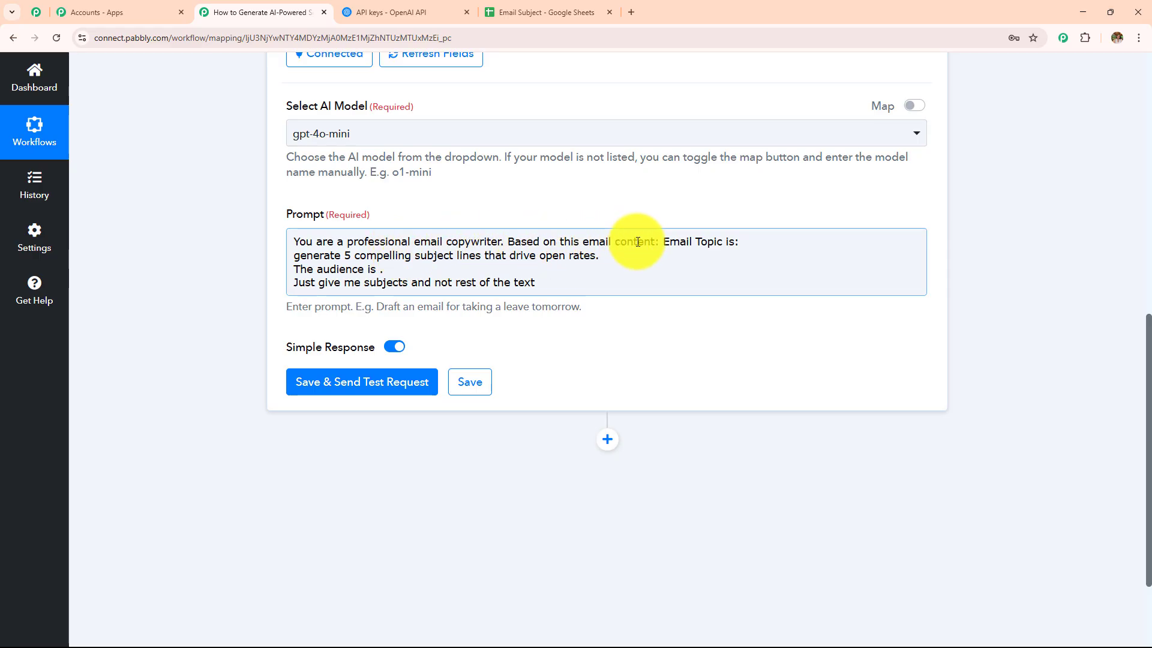
left_click_drag(662, 242, 739, 242)
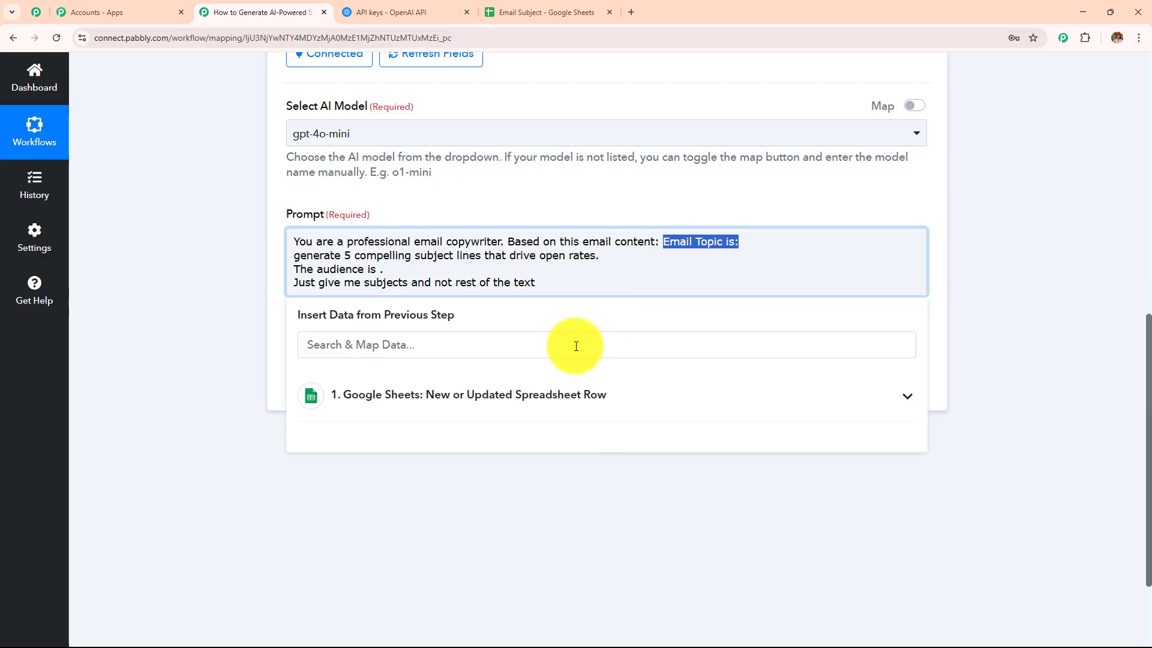
left_click(193, 268)
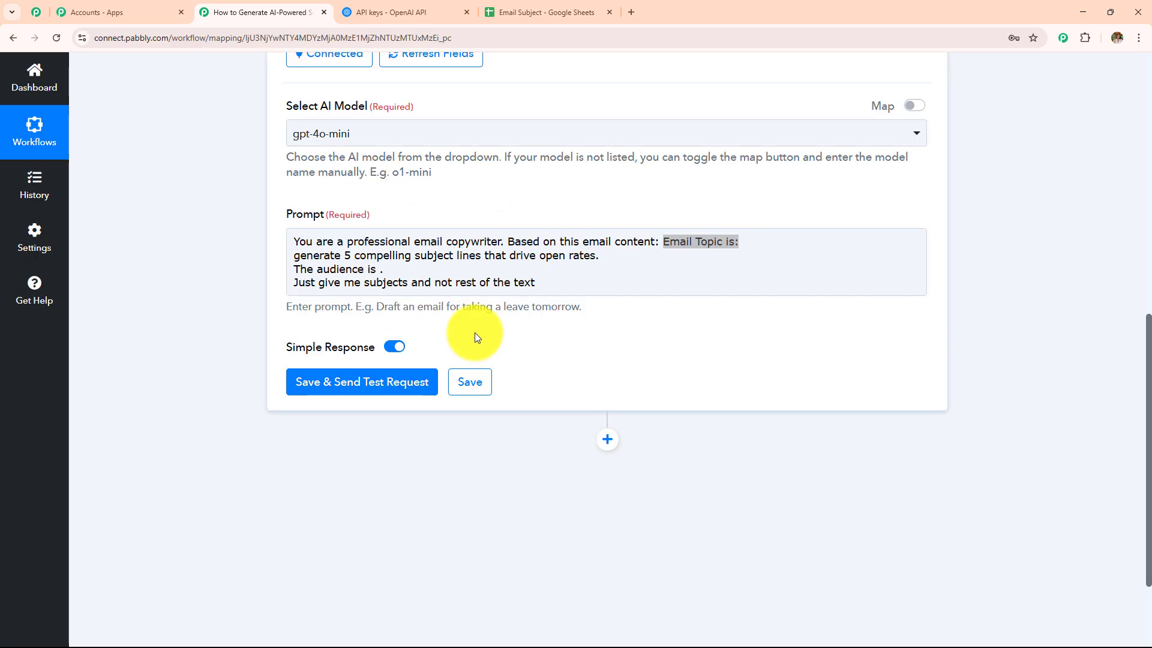
scroll(474, 333, "up", 7)
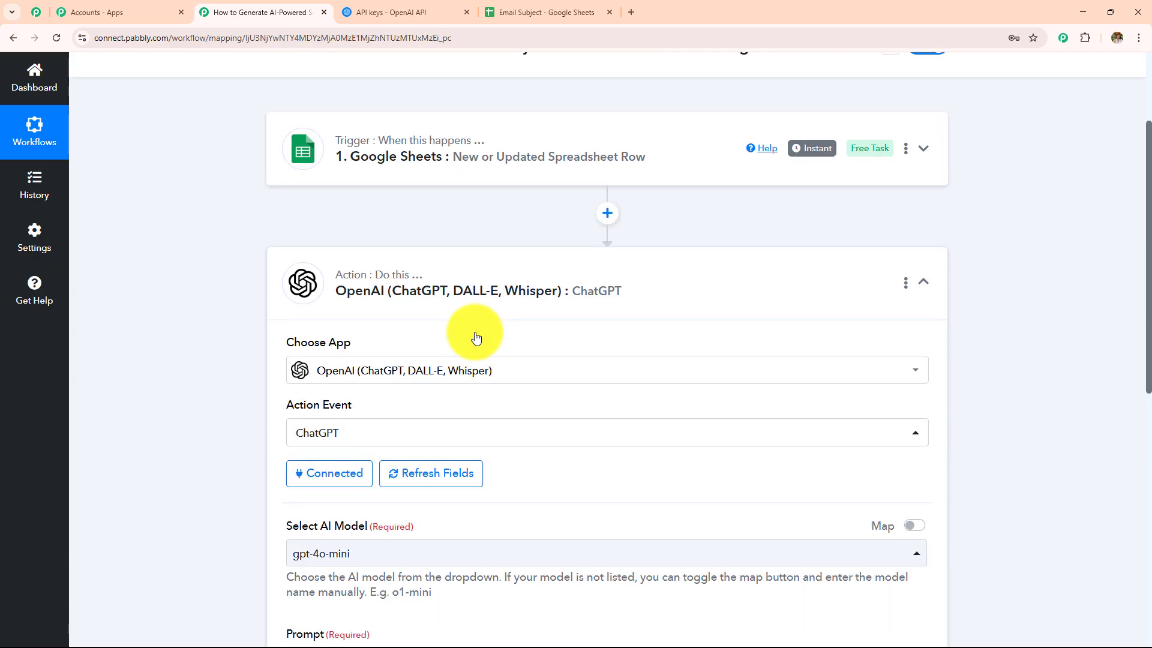
scroll(476, 337, "up", 1)
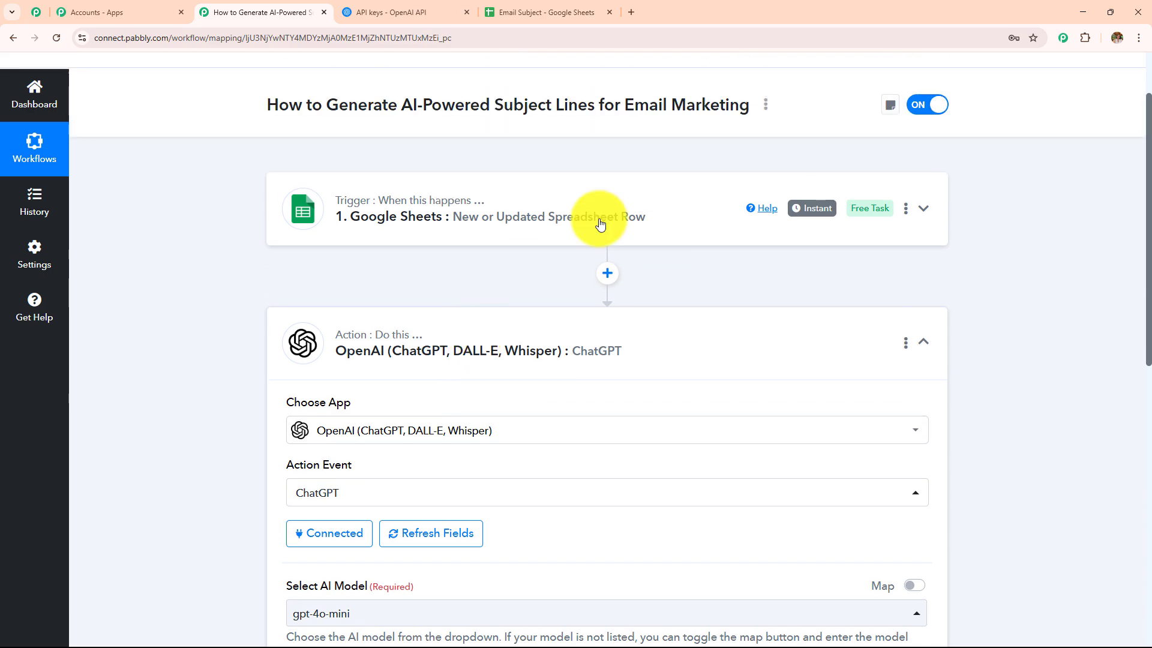
scroll(607, 228, "down", 2)
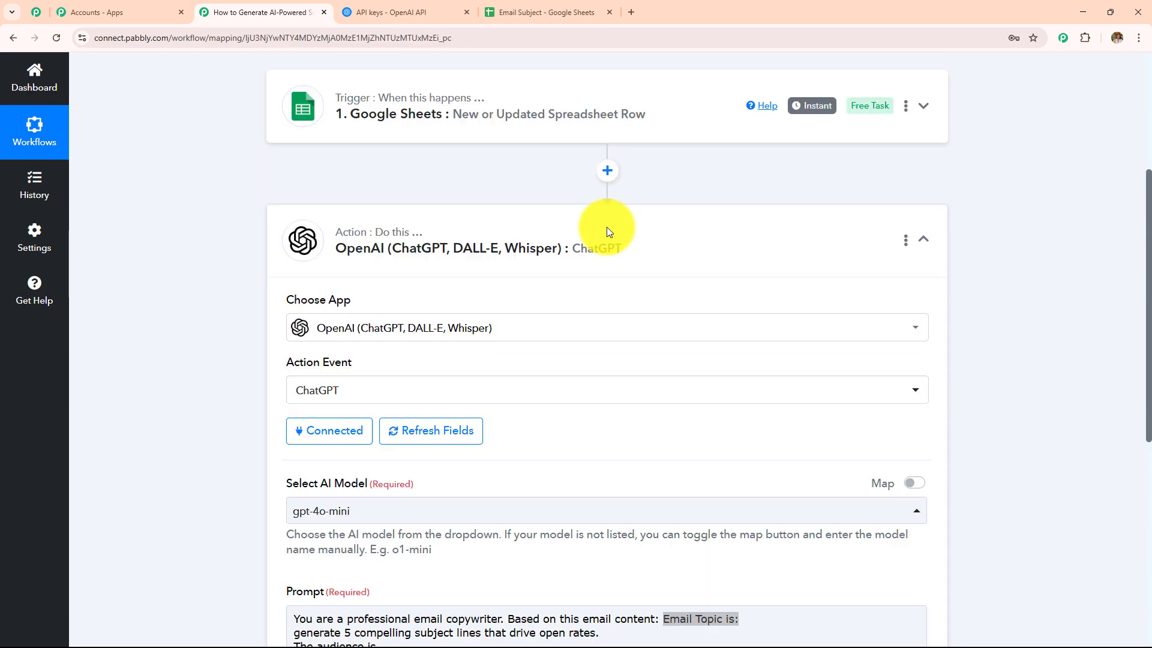
- Map the Email Topic value from the Google Sheets trigger into the ChatGPT prompt after "Email Topic is:"
scroll(607, 228, "up", 2)
scroll(628, 231, "down", 7)
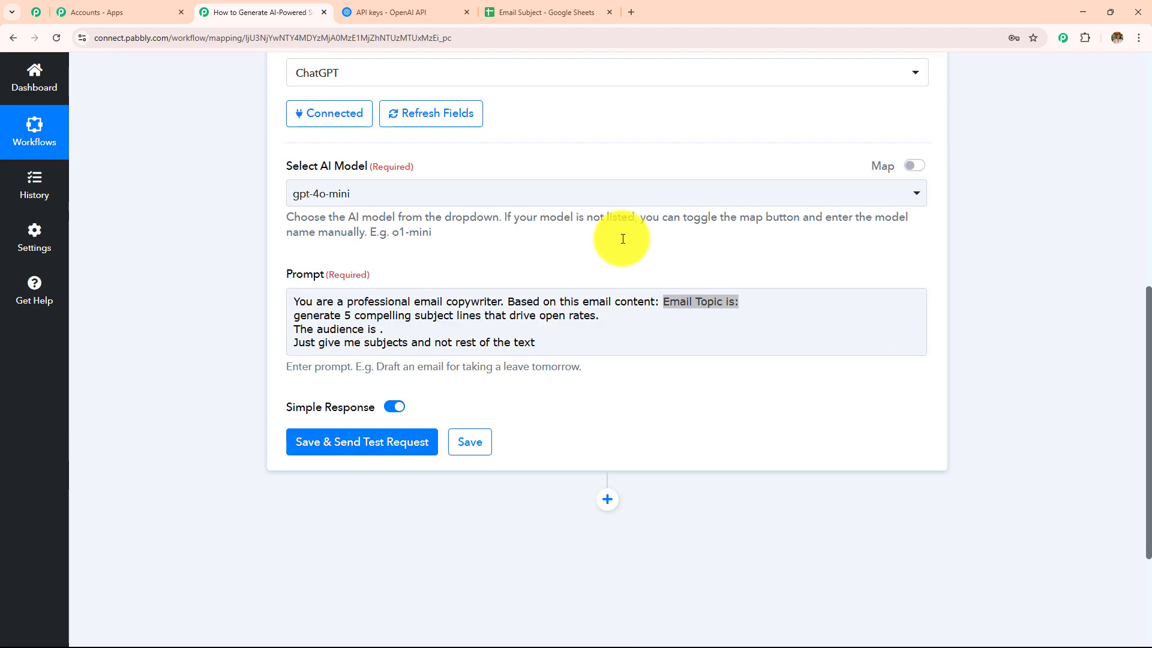
left_click(763, 299)
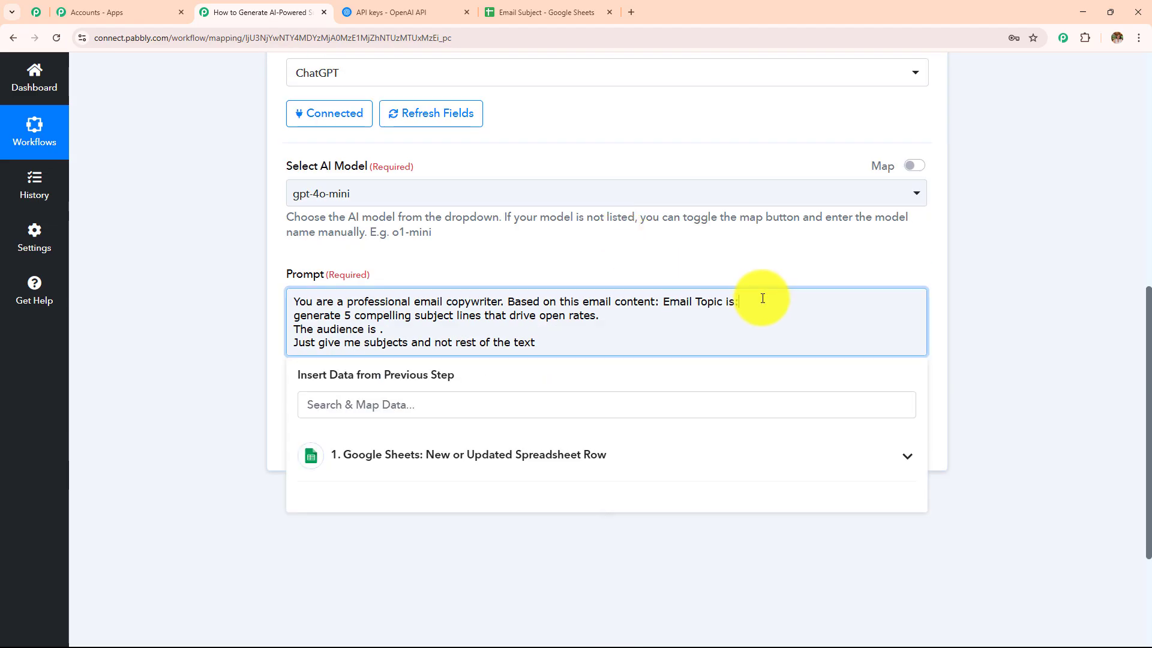
scroll(597, 296, "down", 3)
left_click(522, 274)
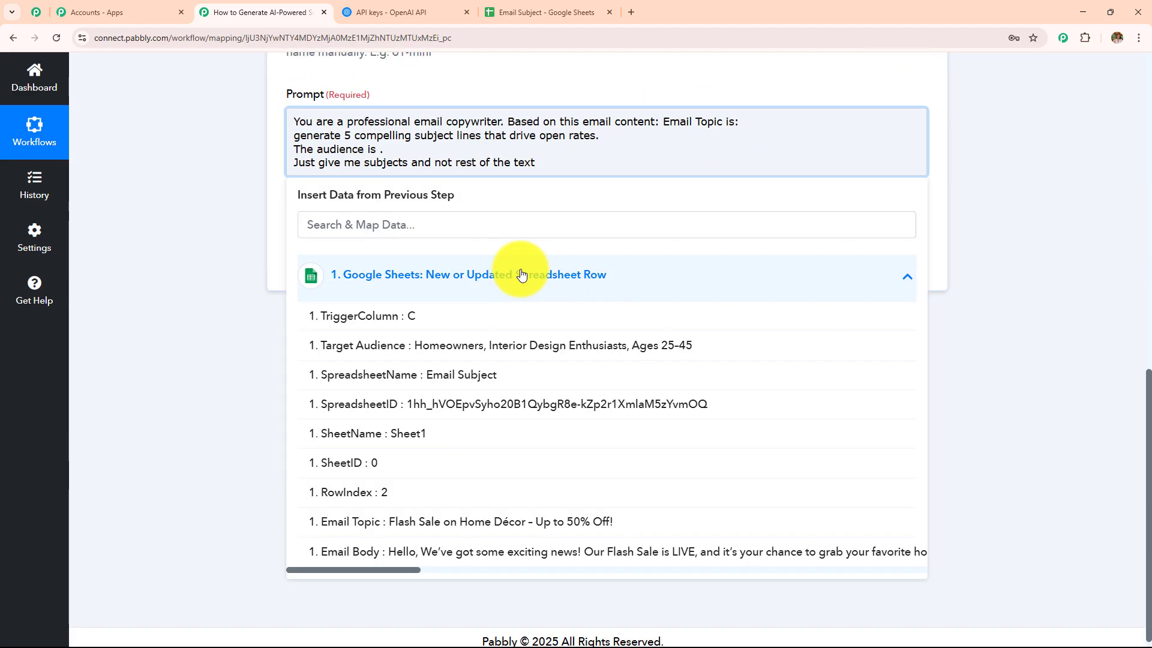
scroll(515, 461, "down", 1)
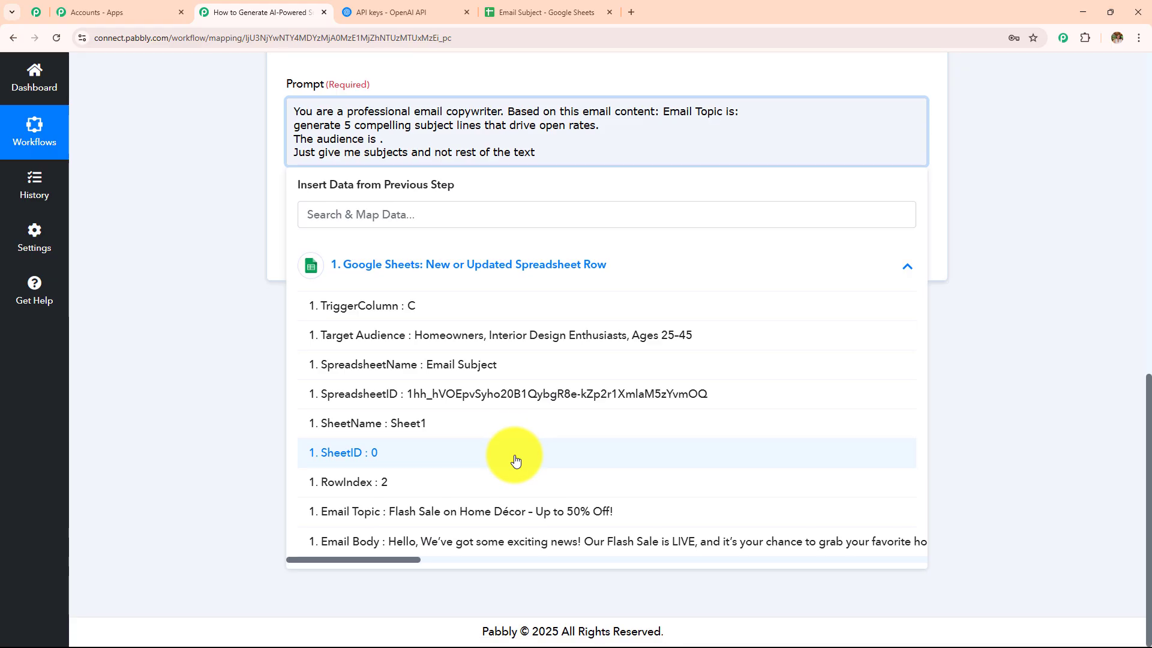
left_click(444, 511)
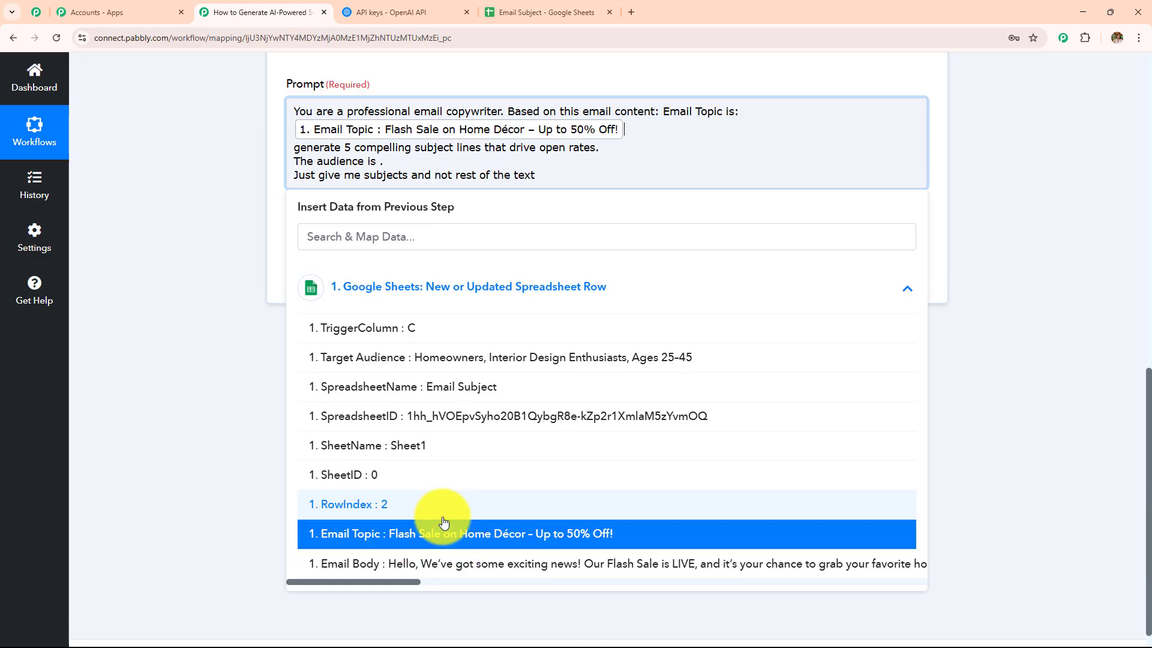
left_click(218, 282)
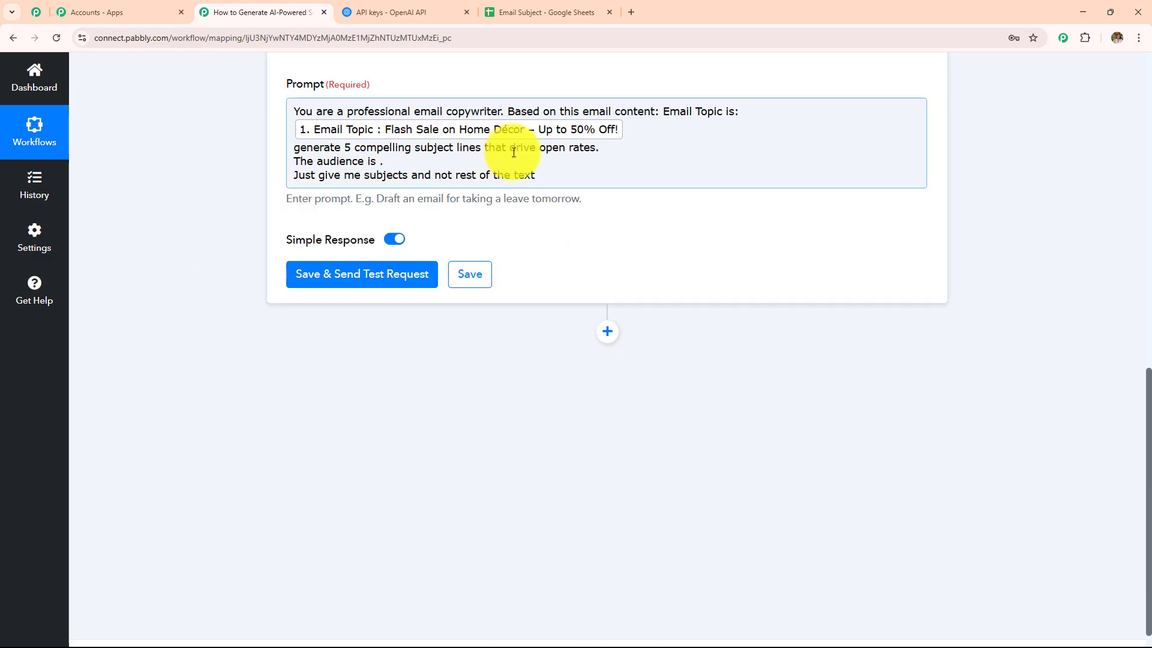
- Map the trigger's Target Audience value into the prompt after "The audience is"
left_click(366, 160)
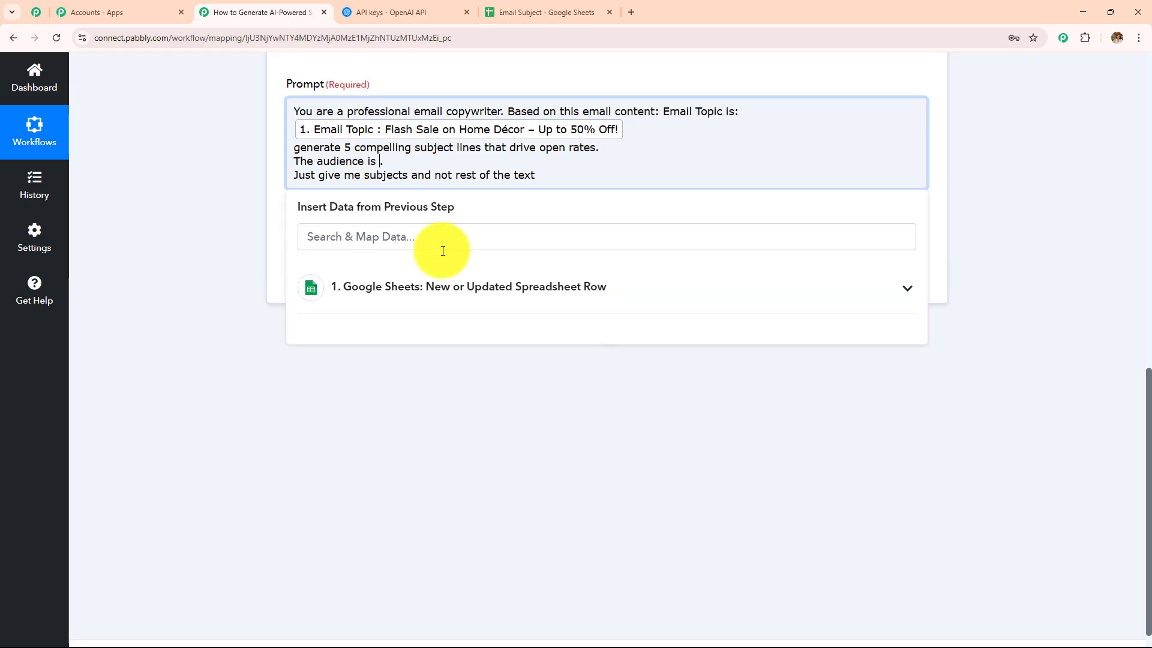
left_click(456, 287)
scroll(463, 489, "down", 1)
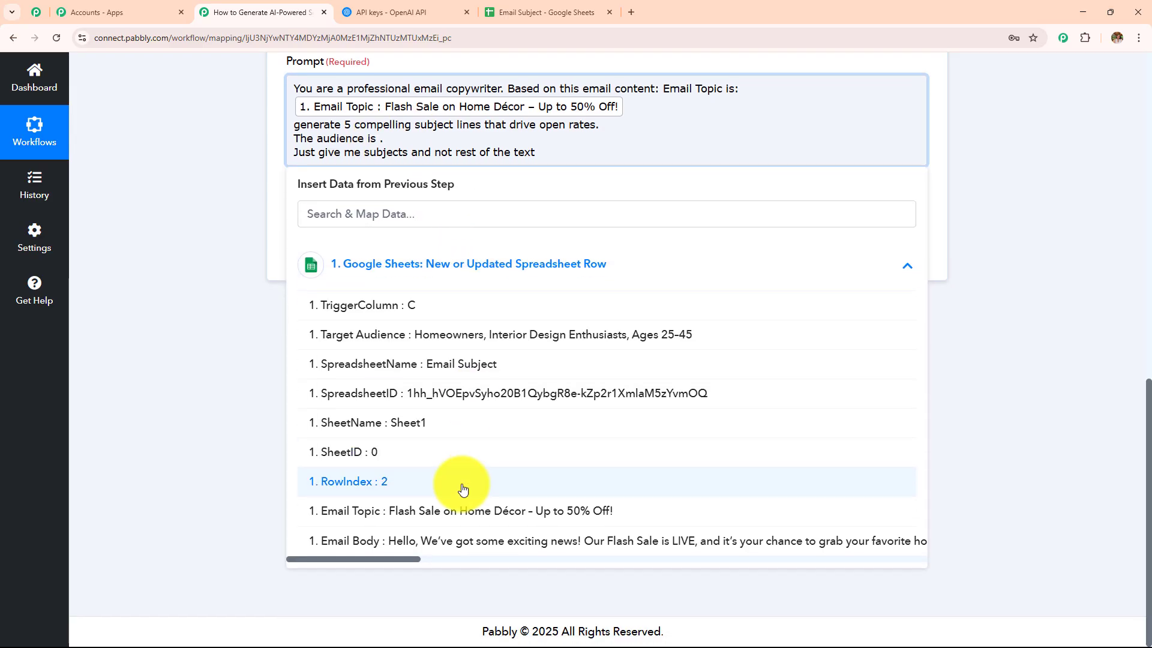
left_click(436, 343)
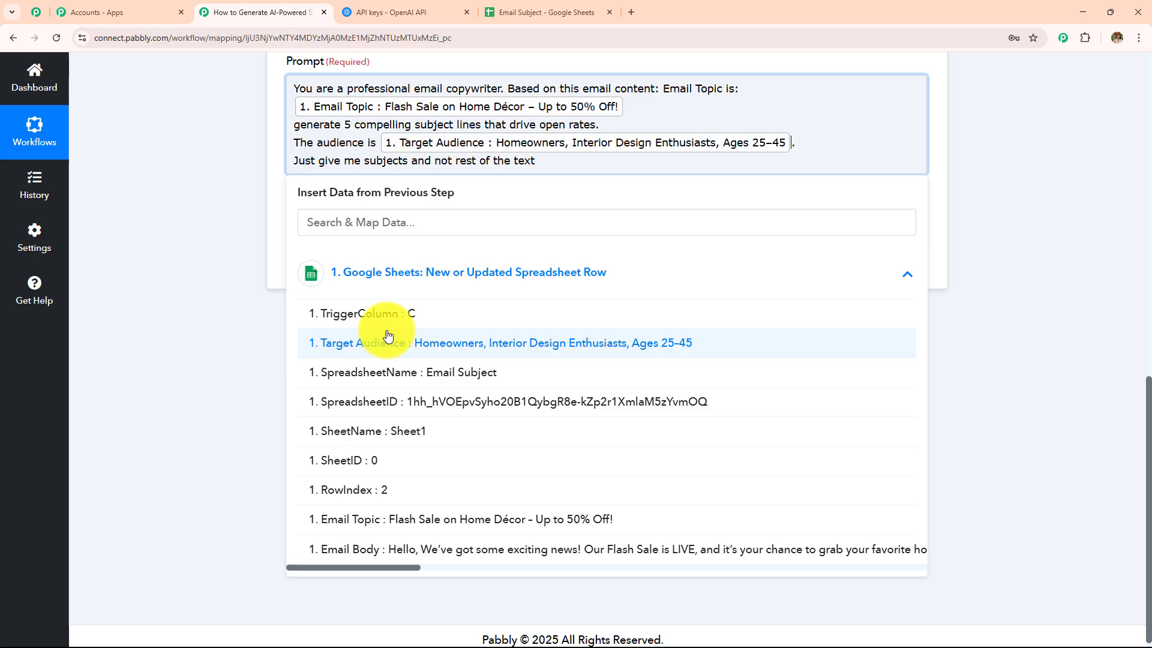
left_click(220, 252)
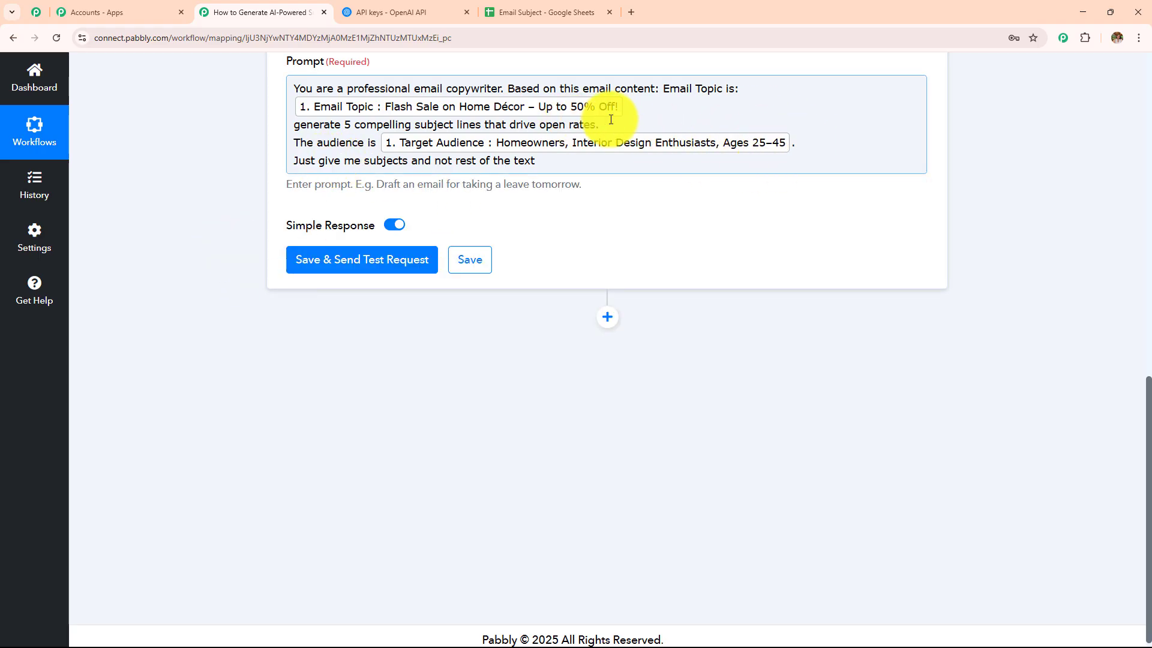
- Map the trigger's Email Body value into the prompt after "Based on this email content:"
left_click(660, 89)
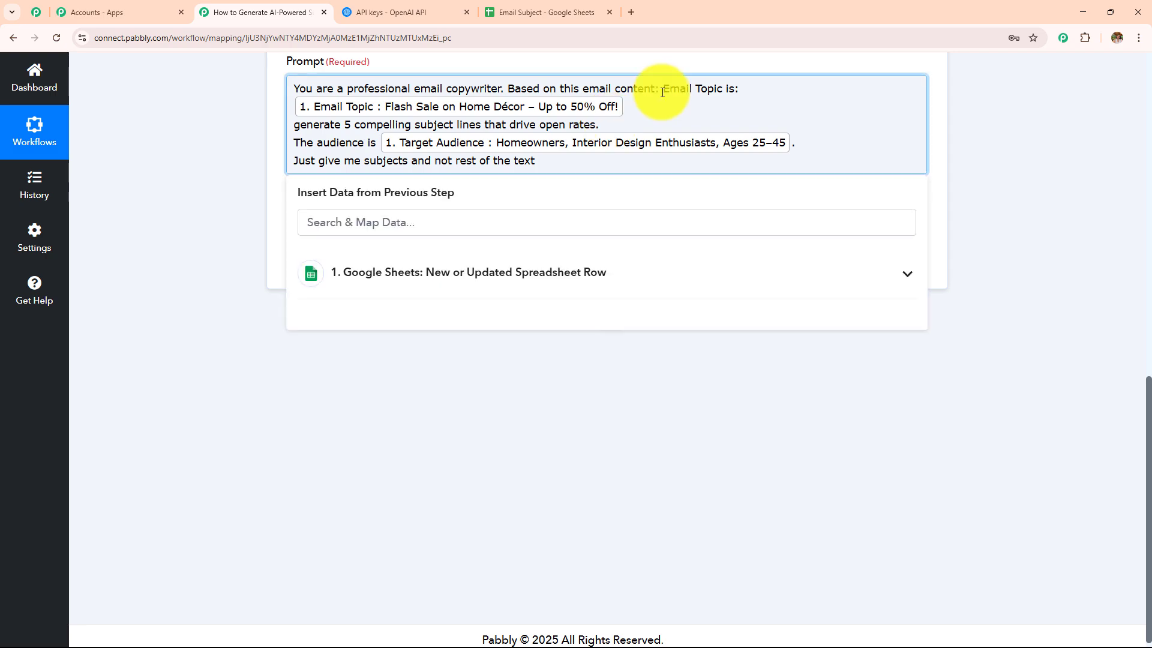
left_click(591, 274)
left_click(514, 540)
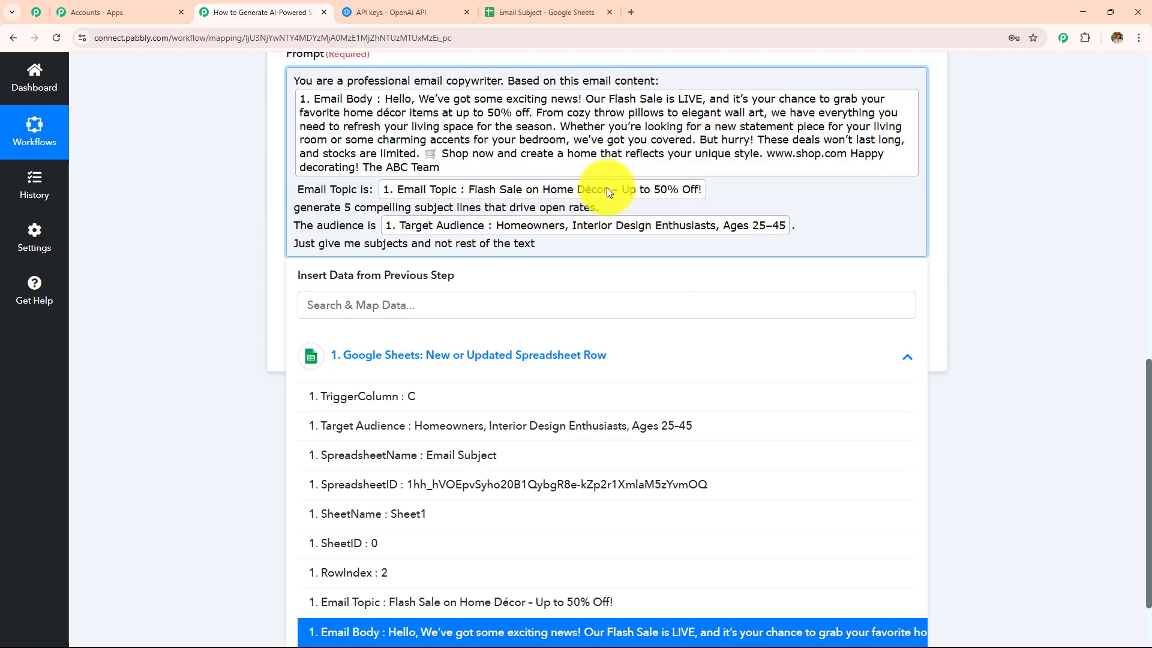
left_click(274, 169)
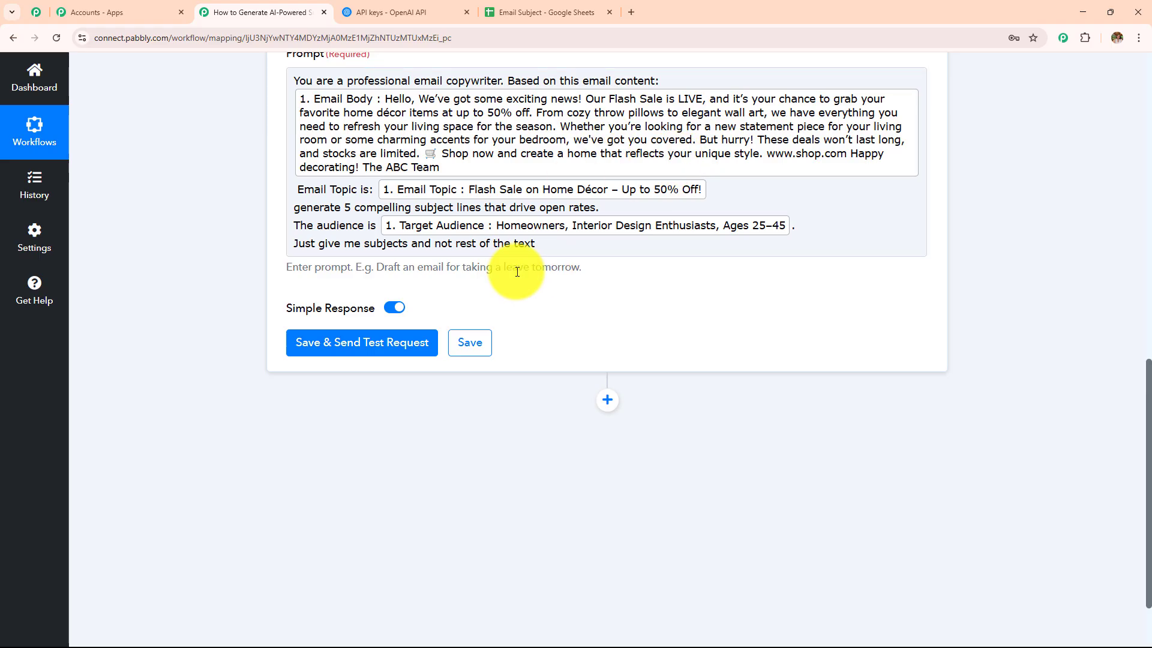
- Review the completed prompt, save the ChatGPT action and send a test request
scroll(517, 272, "up", 3)
scroll(460, 336, "down", 4)
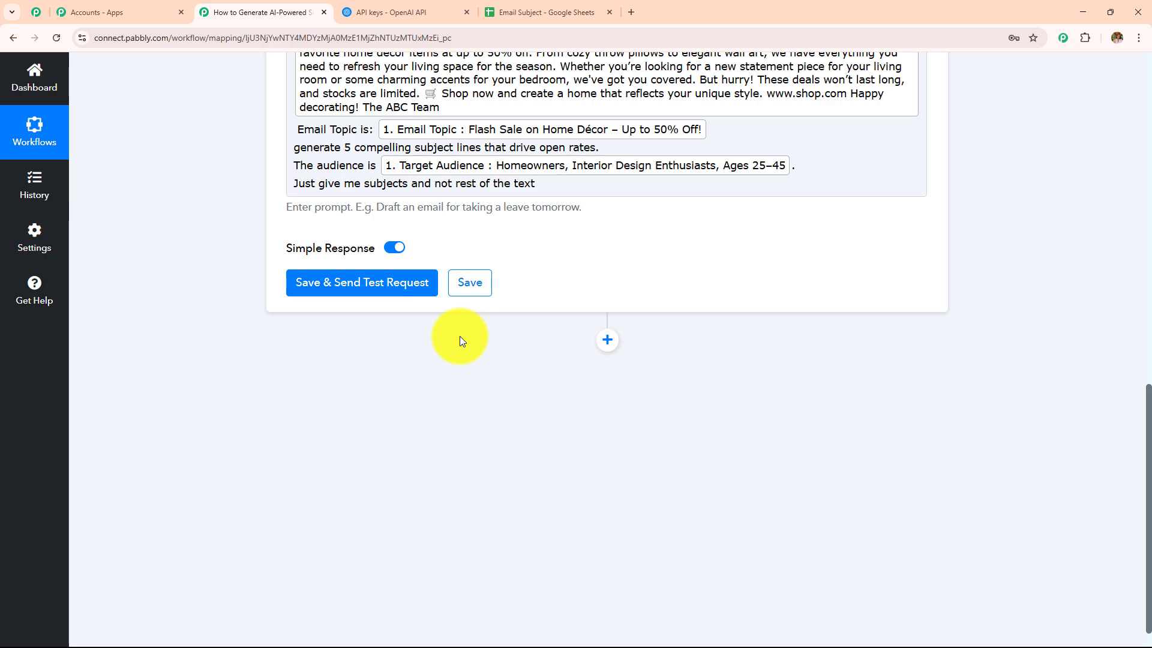
scroll(460, 336, "up", 2)
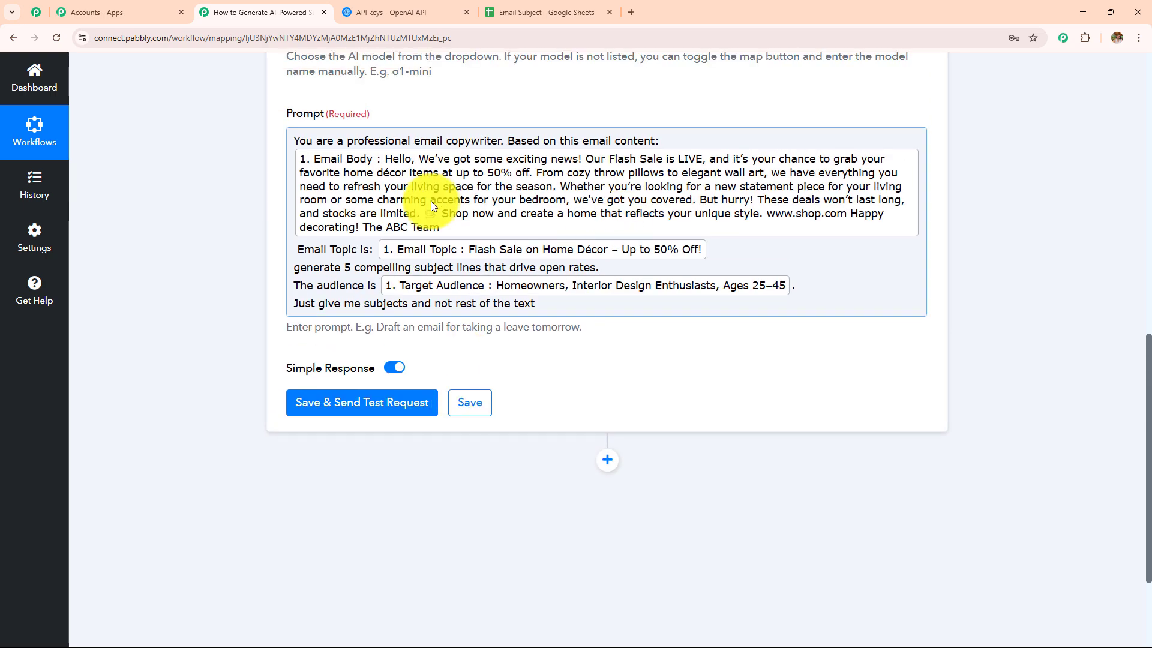
scroll(519, 289, "down", 3)
left_click(345, 282)
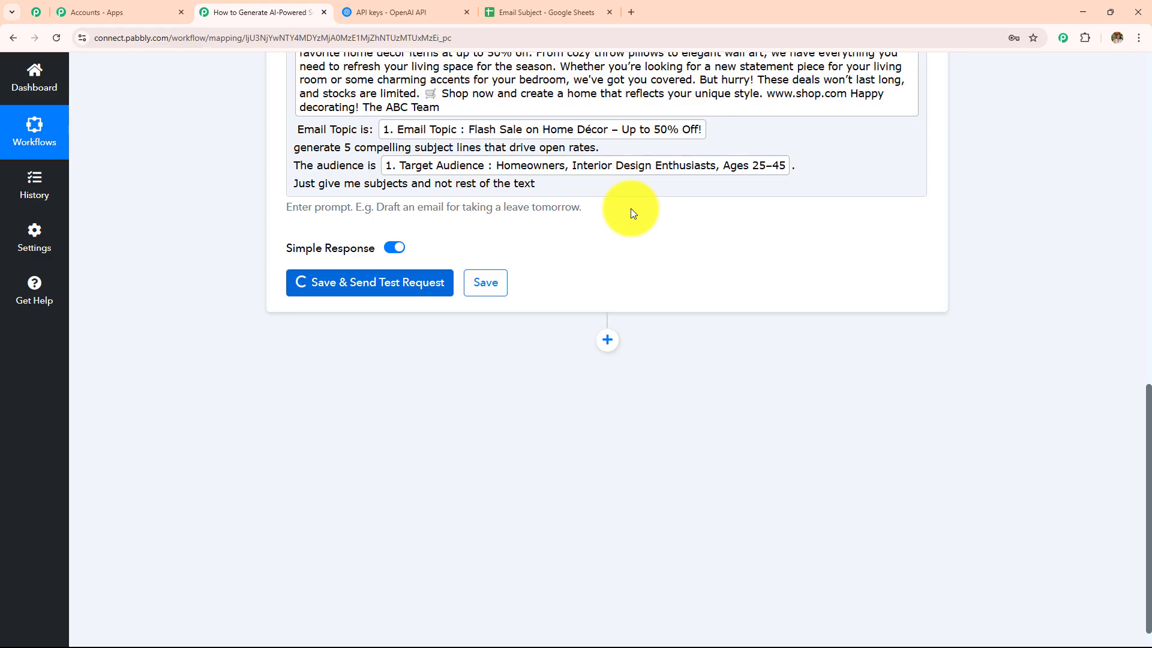
- Expand and read the generated subject lines in Choices 0 Message Content, and check the columns of the Email Subject spreadsheet
scroll(631, 213, "down", 1)
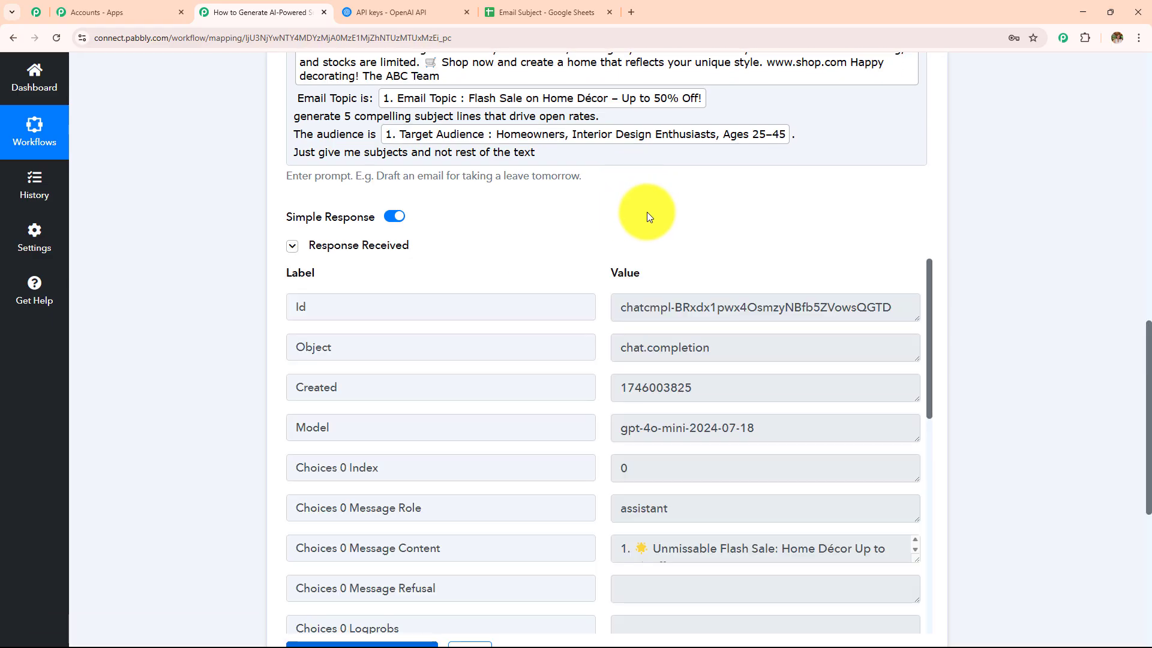
scroll(647, 212, "down", 7)
scroll(660, 206, "up", 4)
scroll(665, 208, "down", 3)
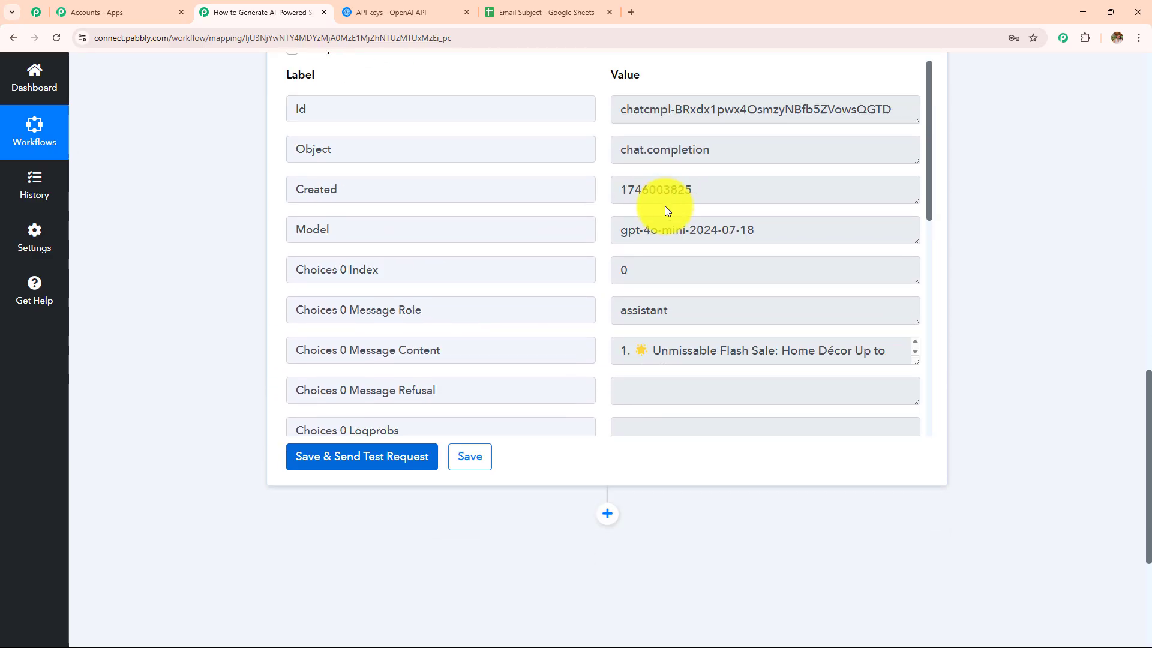
left_click_drag(467, 247, 254, 244)
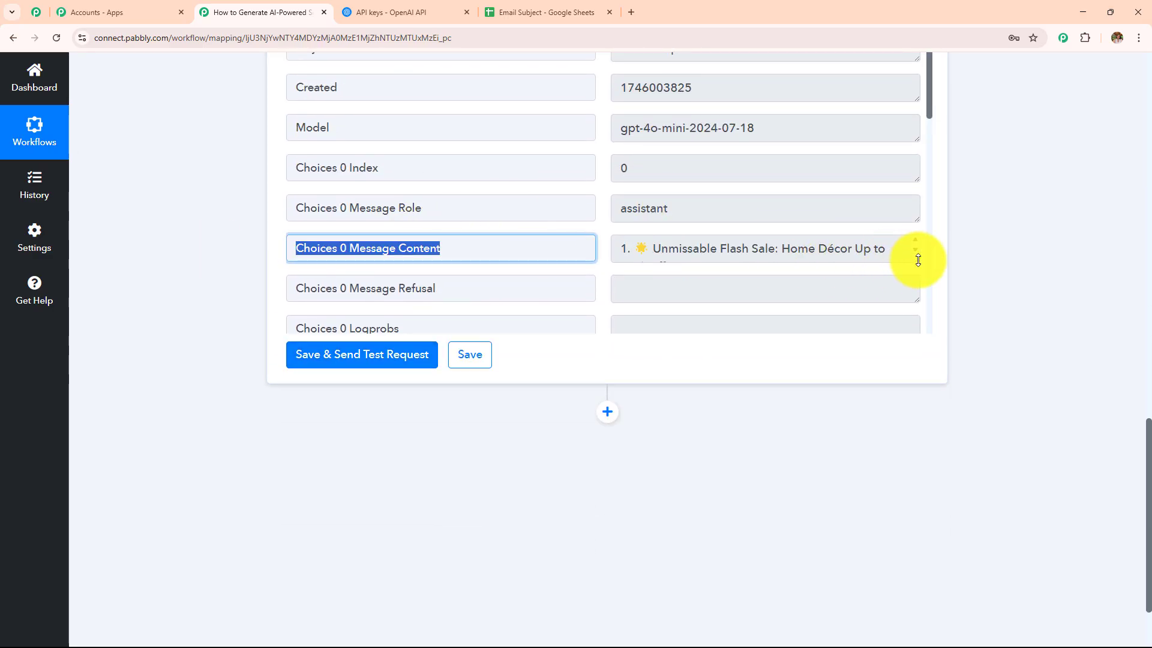
left_click_drag(915, 258, 851, 632)
scroll(737, 232, "down", 3)
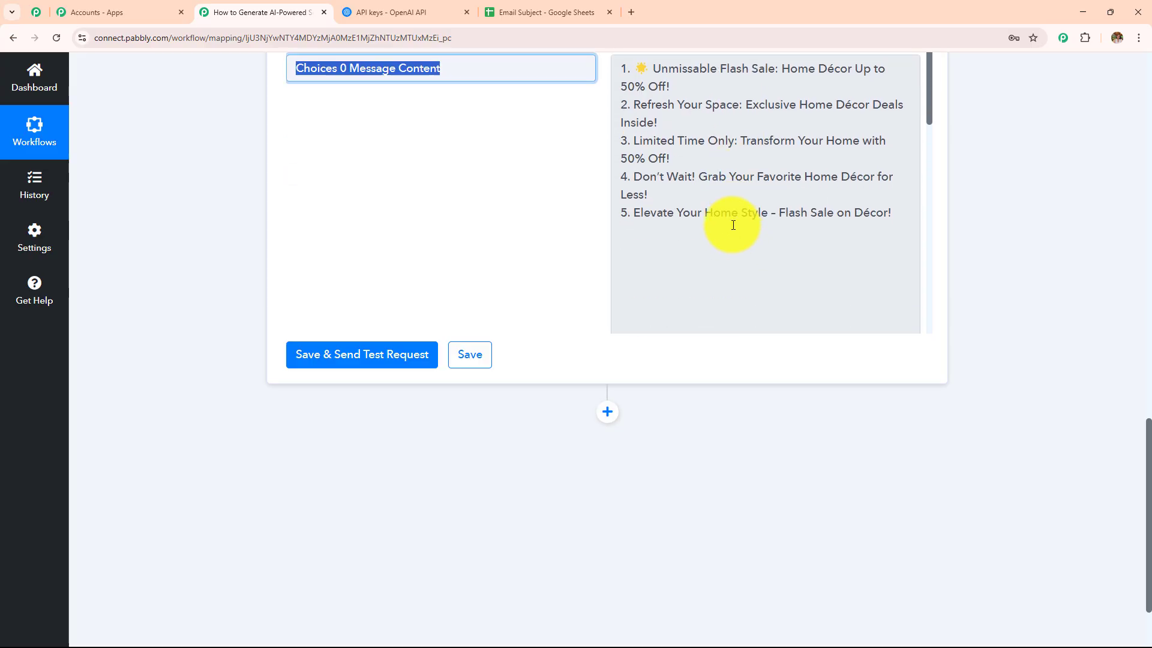
left_click_drag(651, 67, 761, 70)
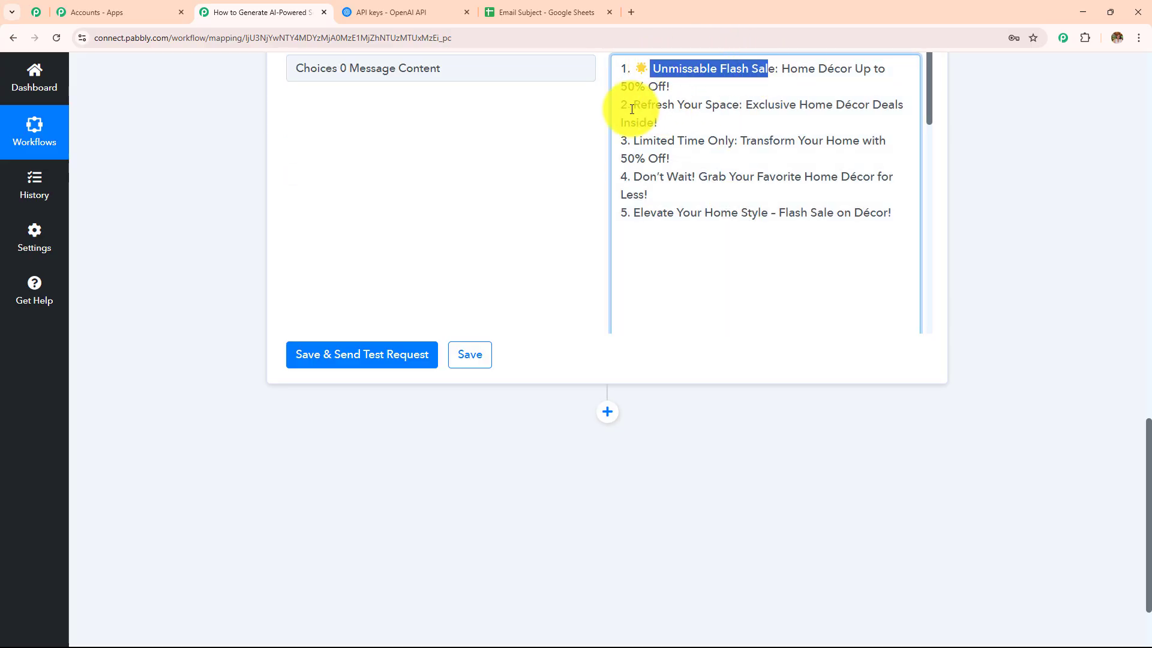
left_click_drag(633, 105, 740, 109)
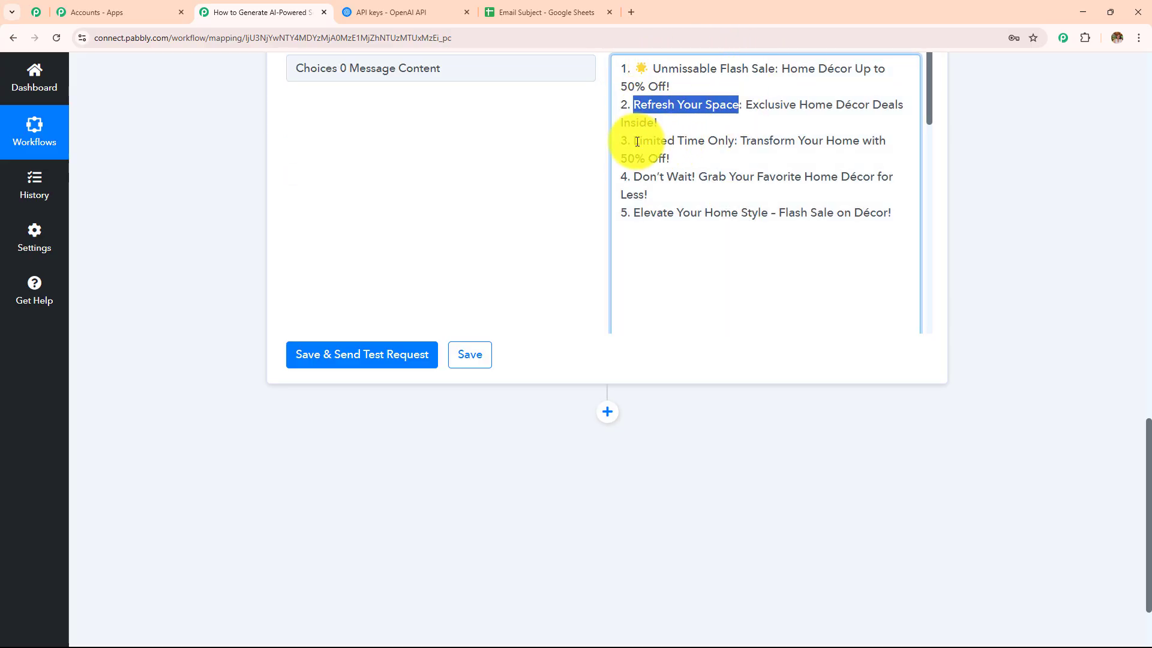
left_click_drag(634, 140, 746, 142)
left_click_drag(634, 176, 718, 177)
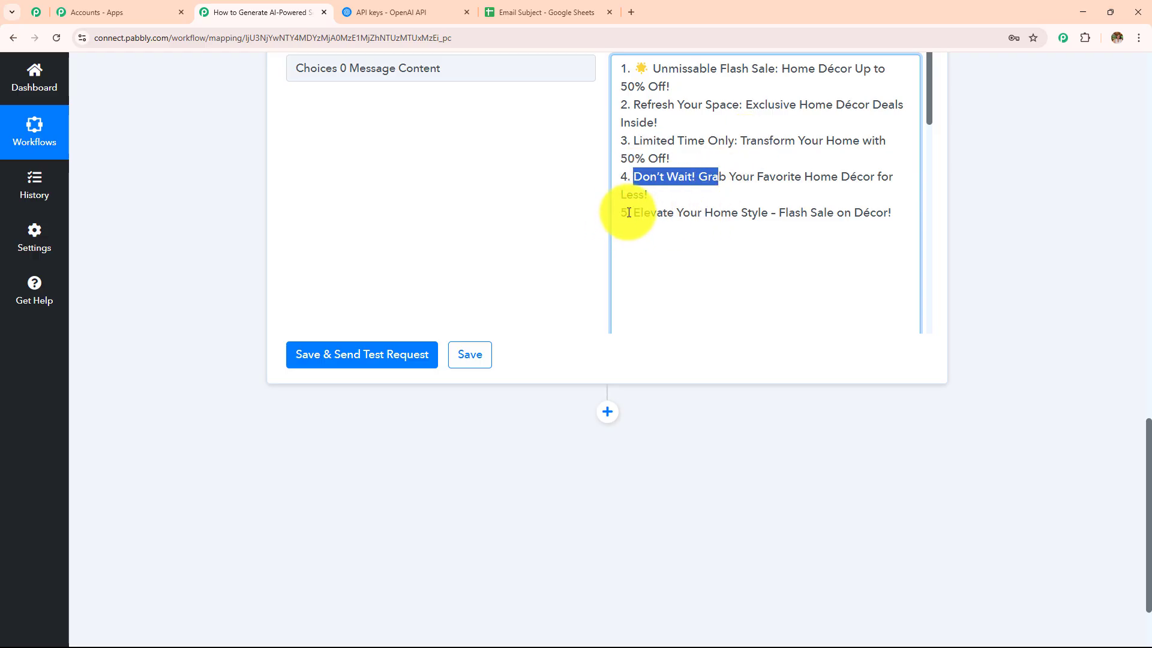
left_click_drag(634, 212, 784, 210)
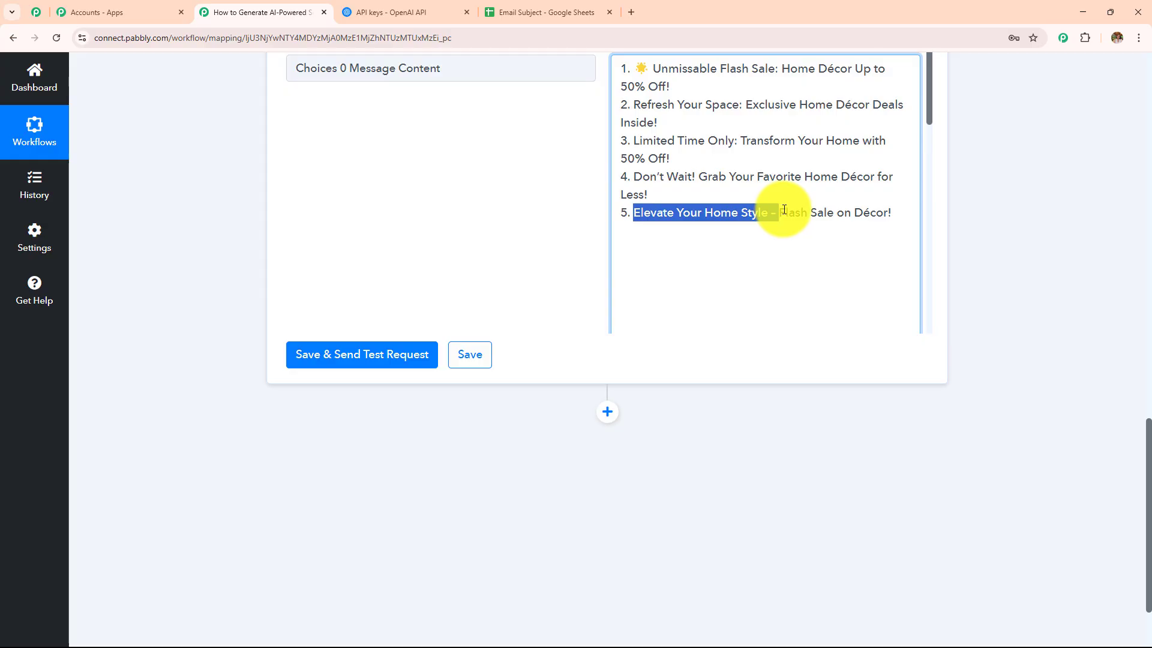
scroll(710, 232, "up", 3)
scroll(723, 236, "down", 2)
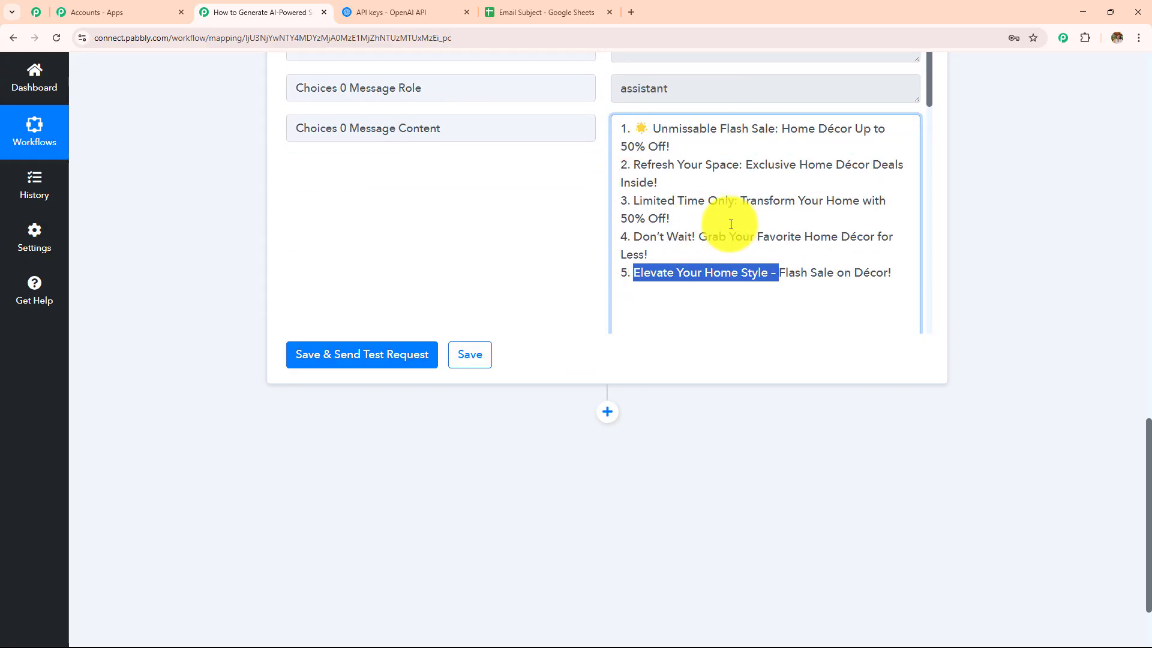
left_click(538, 7)
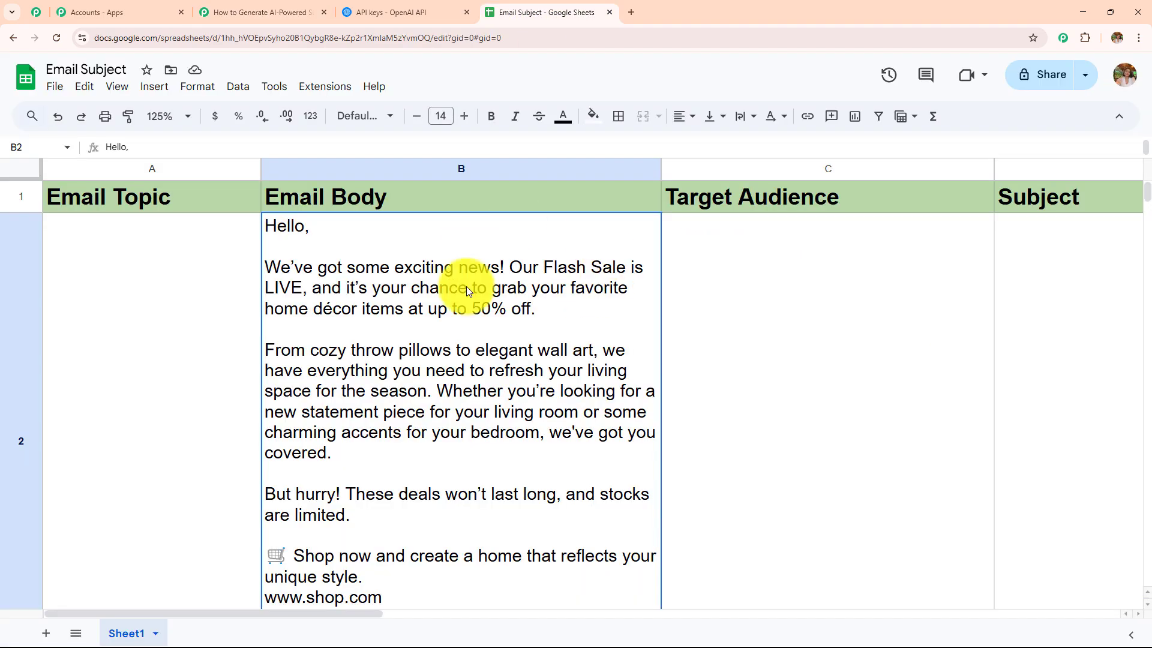
left_click(292, 13)
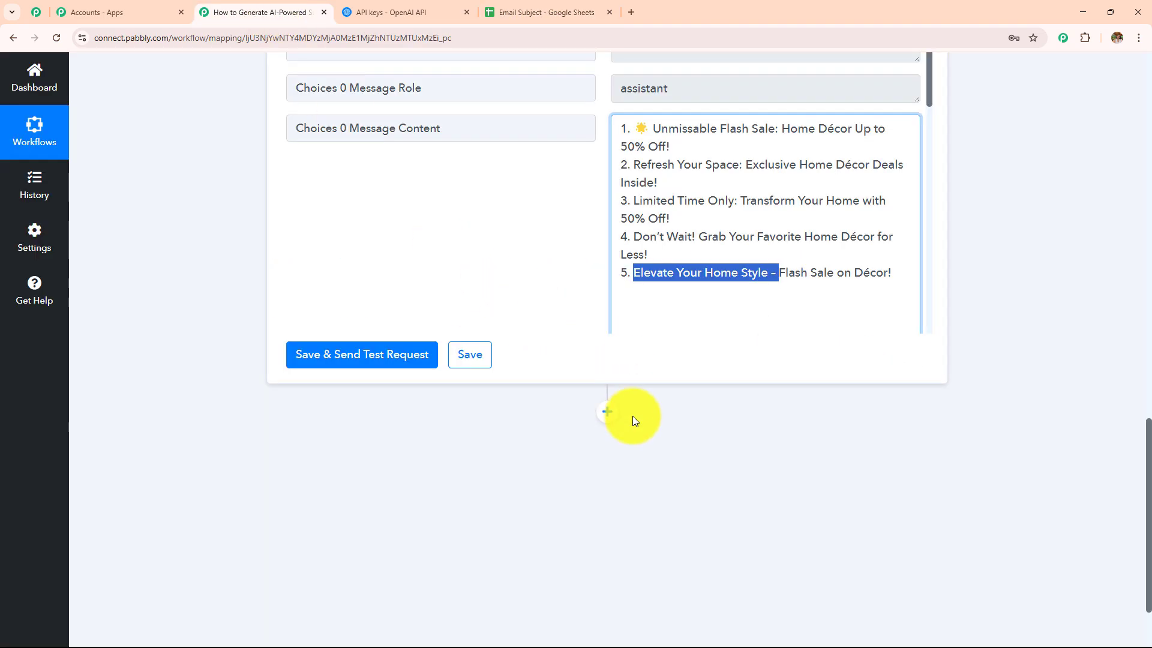
- Add a new action step after the ChatGPT action and choose Google Sheets as its app
left_click(607, 411)
scroll(605, 417, "up", 2)
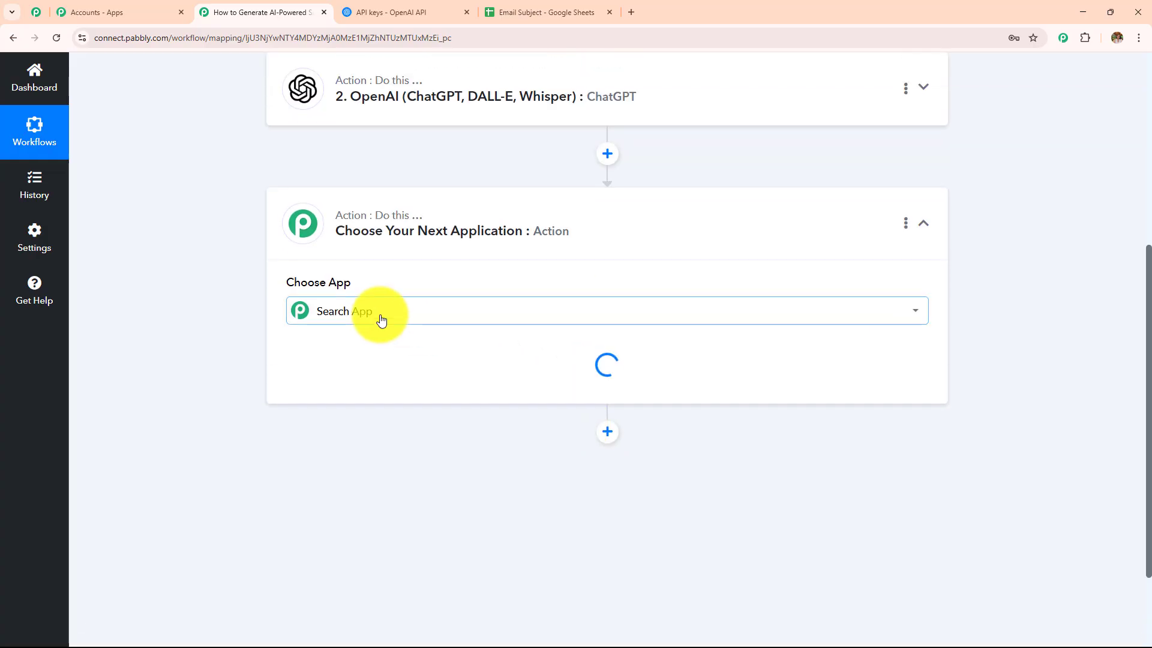
left_click(380, 314)
type("Goog")
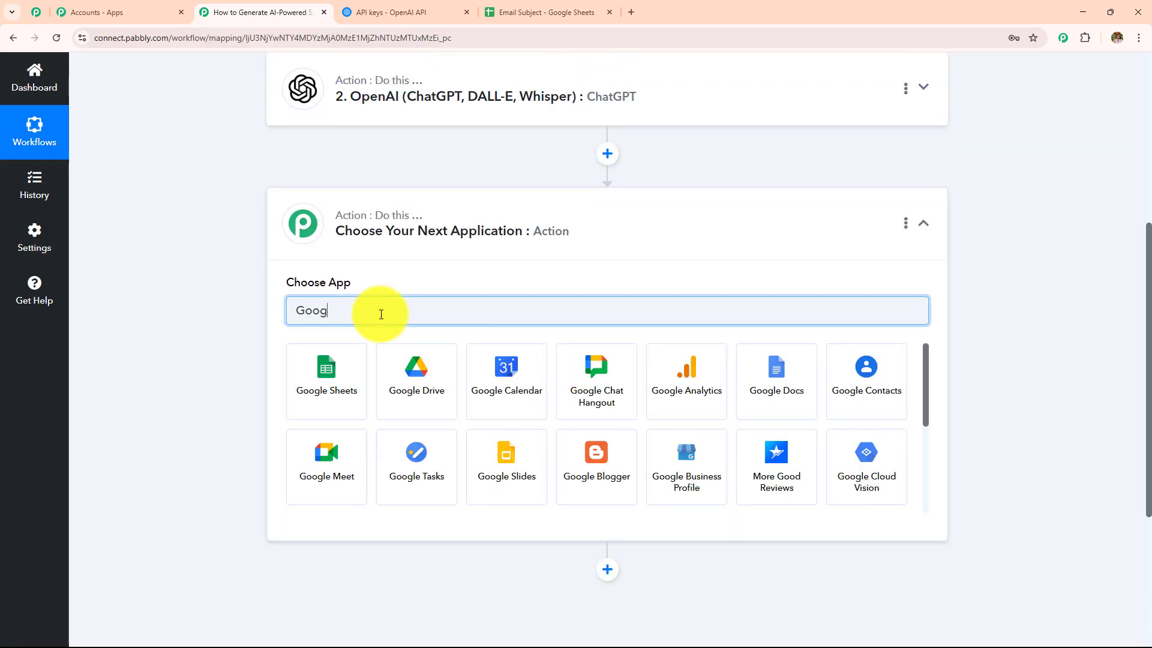
left_click(345, 363)
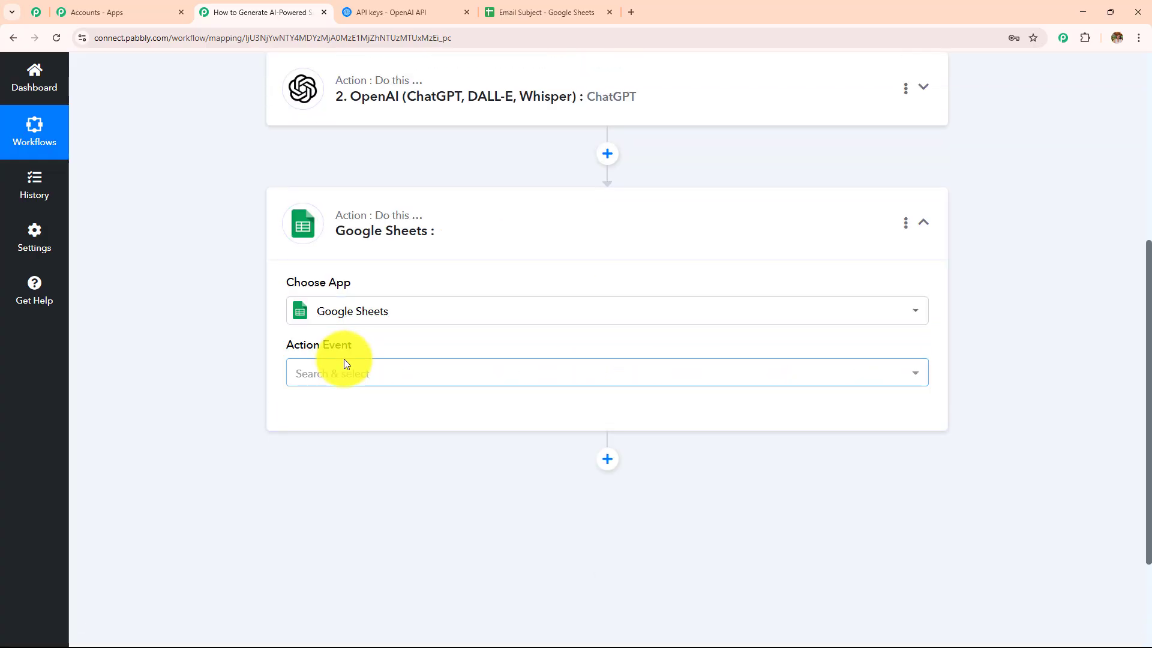
- Set the Google Sheets action event to Update Row and connect it with the existing connection Google Sheets #33
left_click(342, 375)
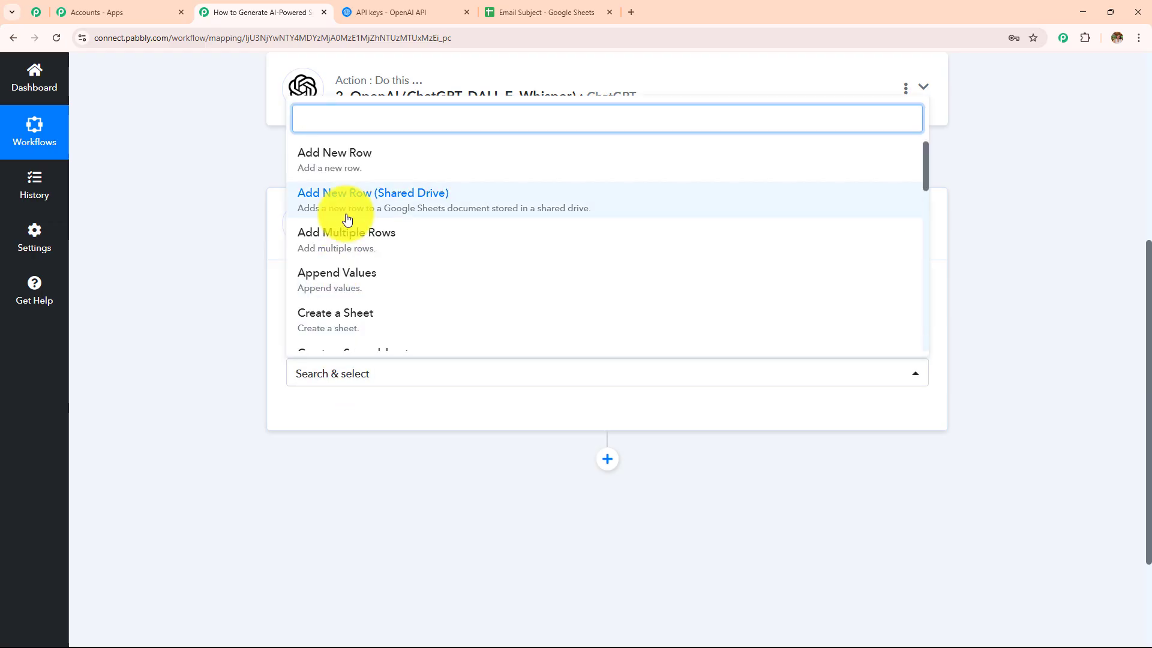
type("up")
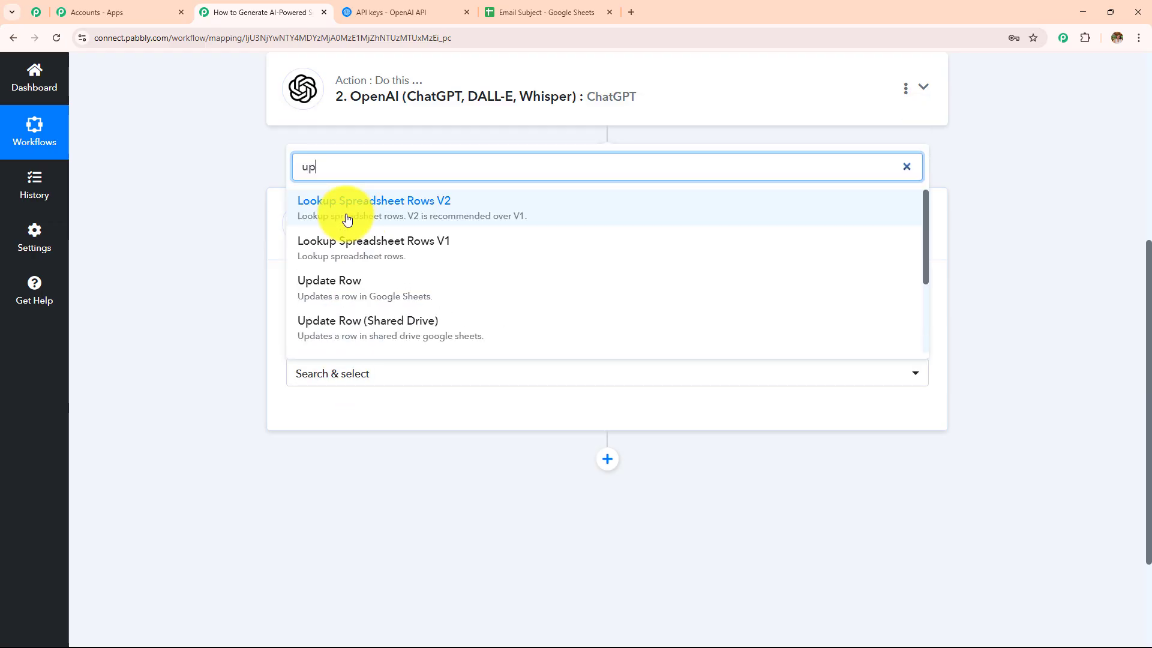
left_click(367, 283)
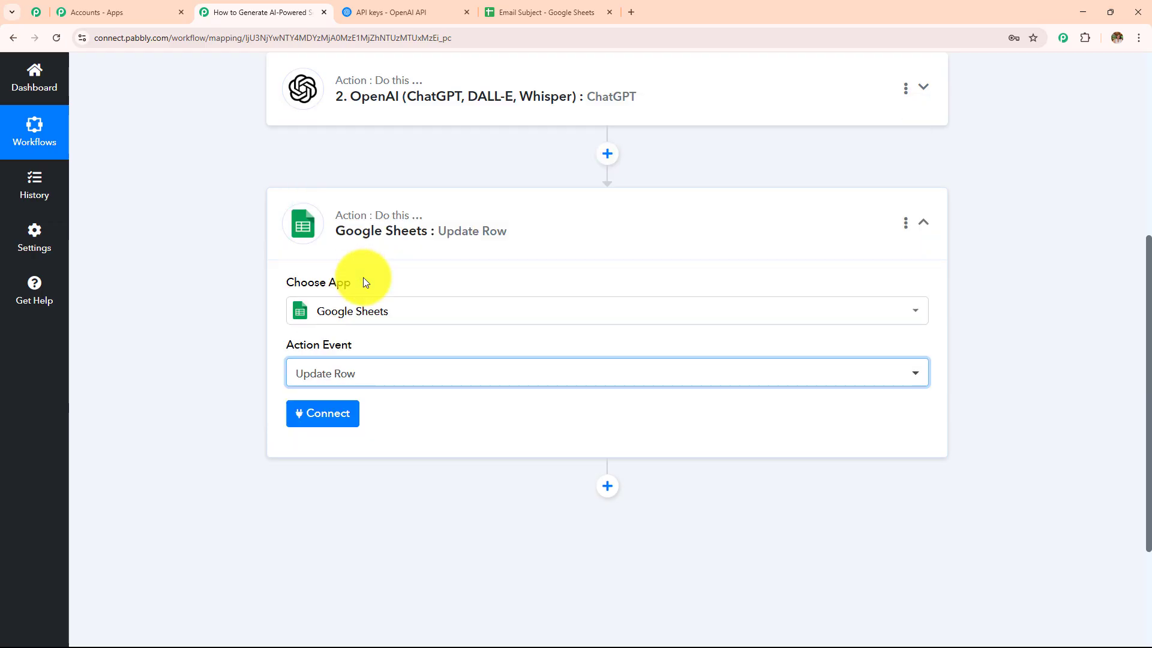
left_click(334, 410)
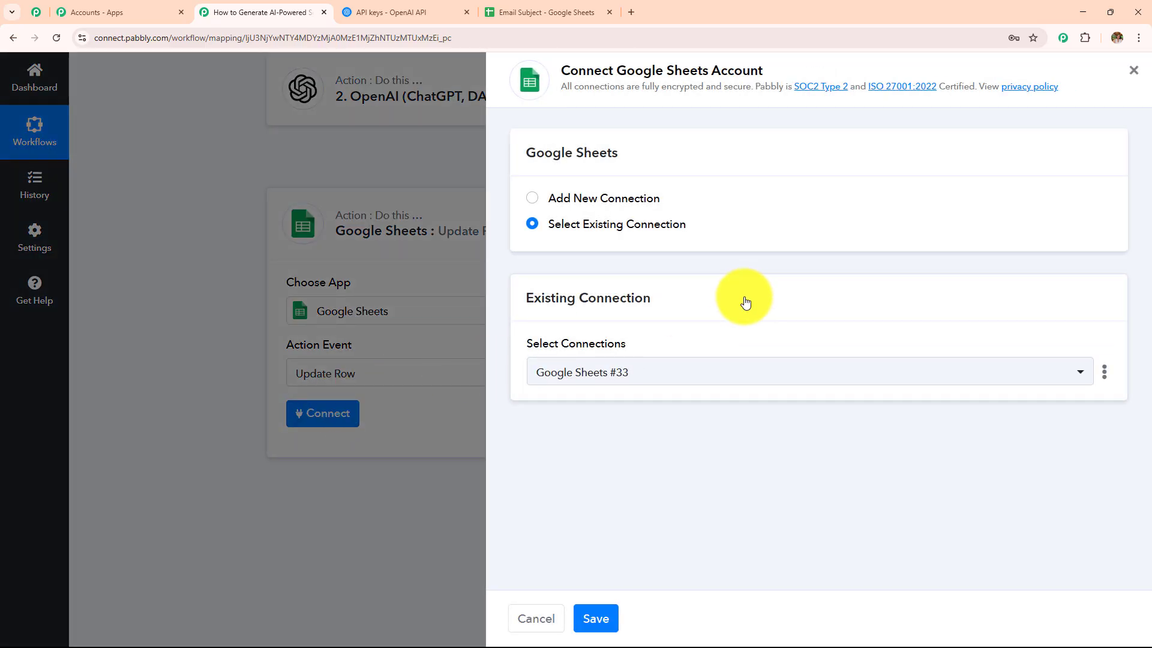
left_click(594, 618)
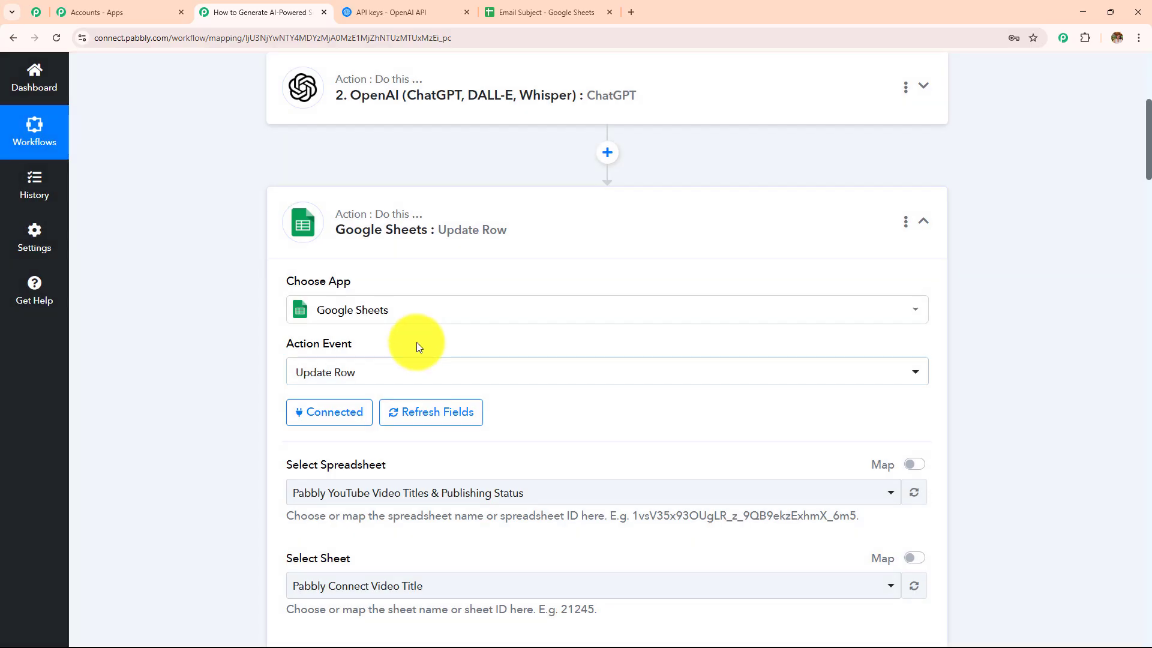
- Select the Email Subject spreadsheet for the Google Sheets Update Row action
scroll(419, 347, "down", 6)
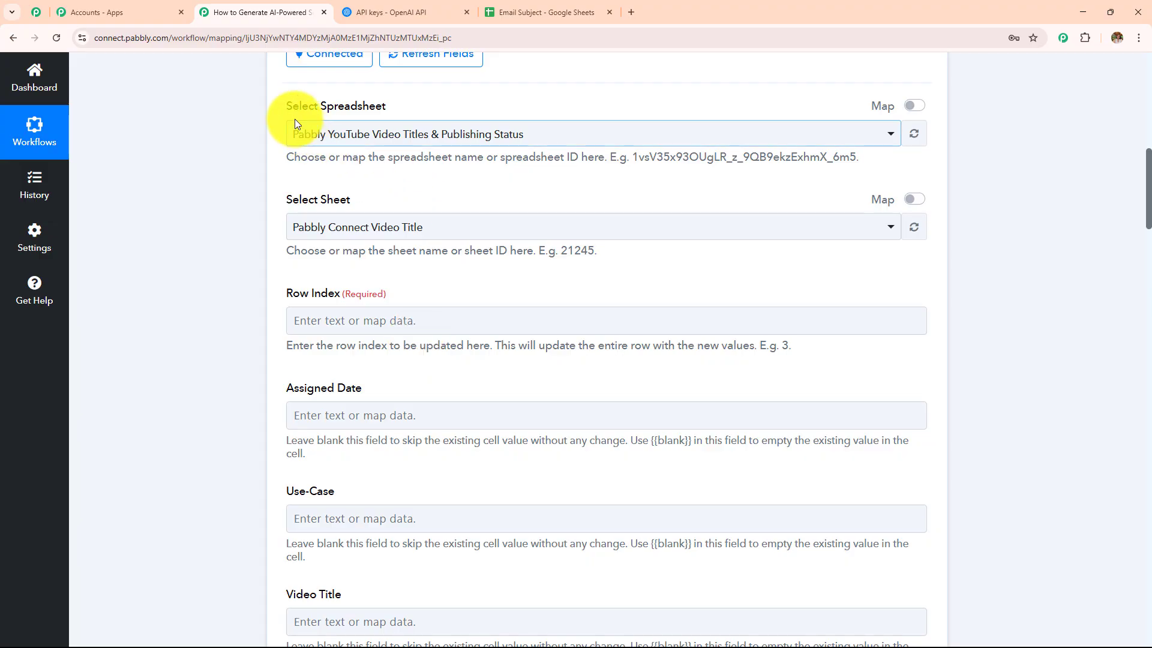
left_click_drag(294, 119, 468, 106)
left_click(531, 12)
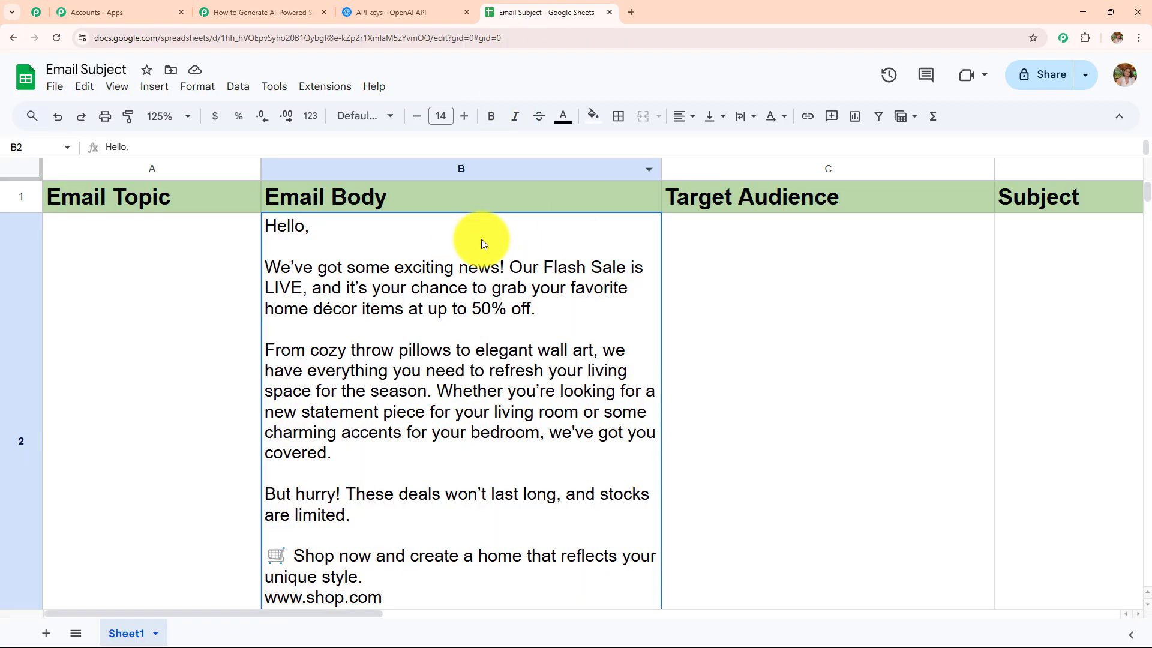
left_click(288, 12)
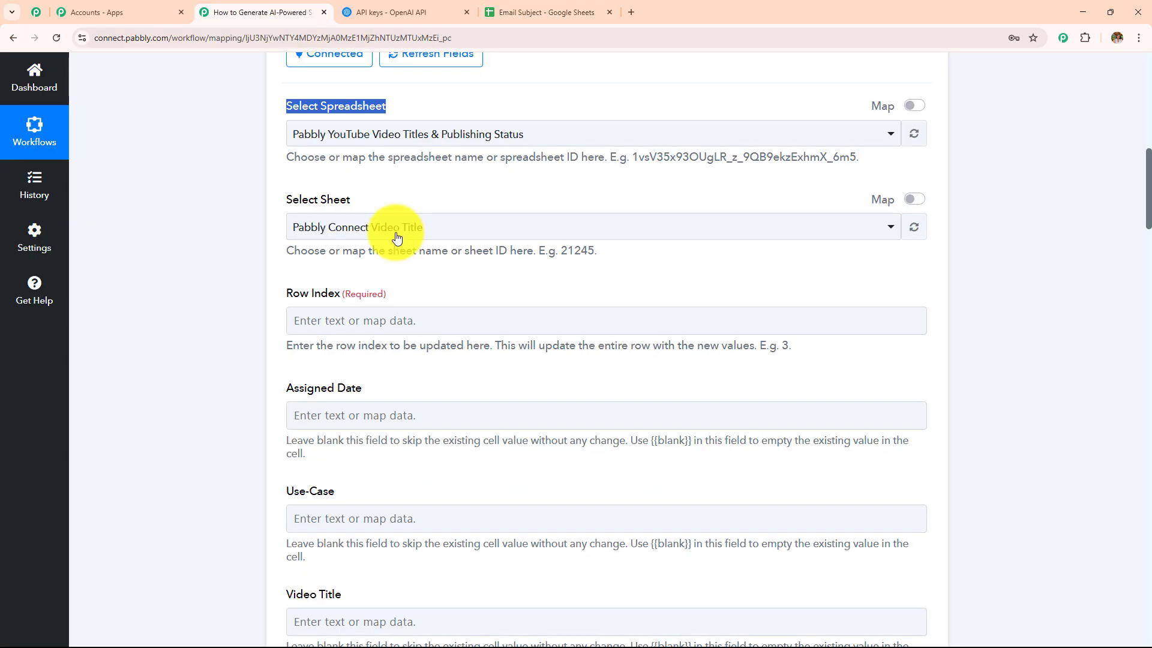
left_click(384, 138)
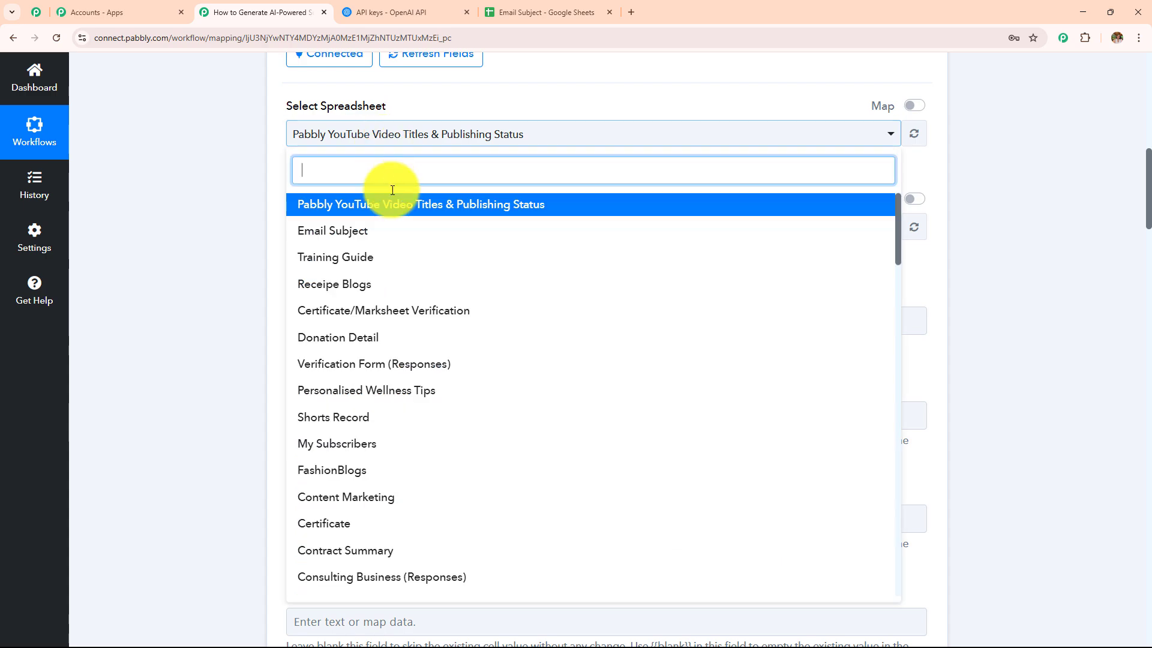
left_click(369, 233)
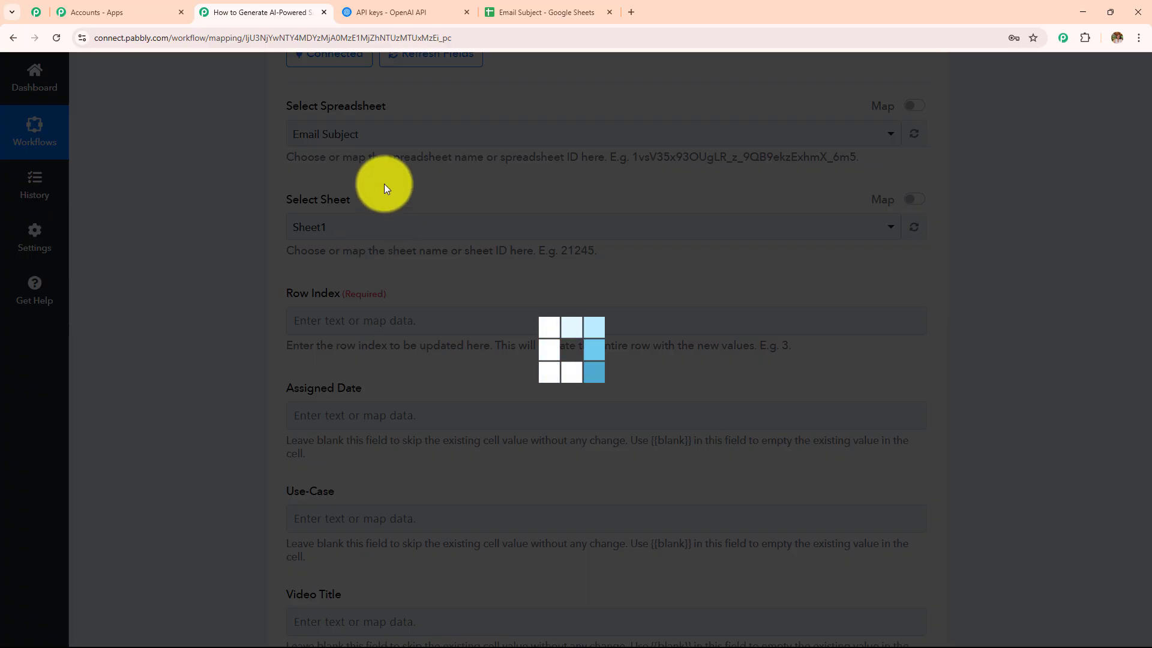
- Map the Row Index field to the RowIndex value from the Google Sheets trigger
scroll(415, 292, "down", 2)
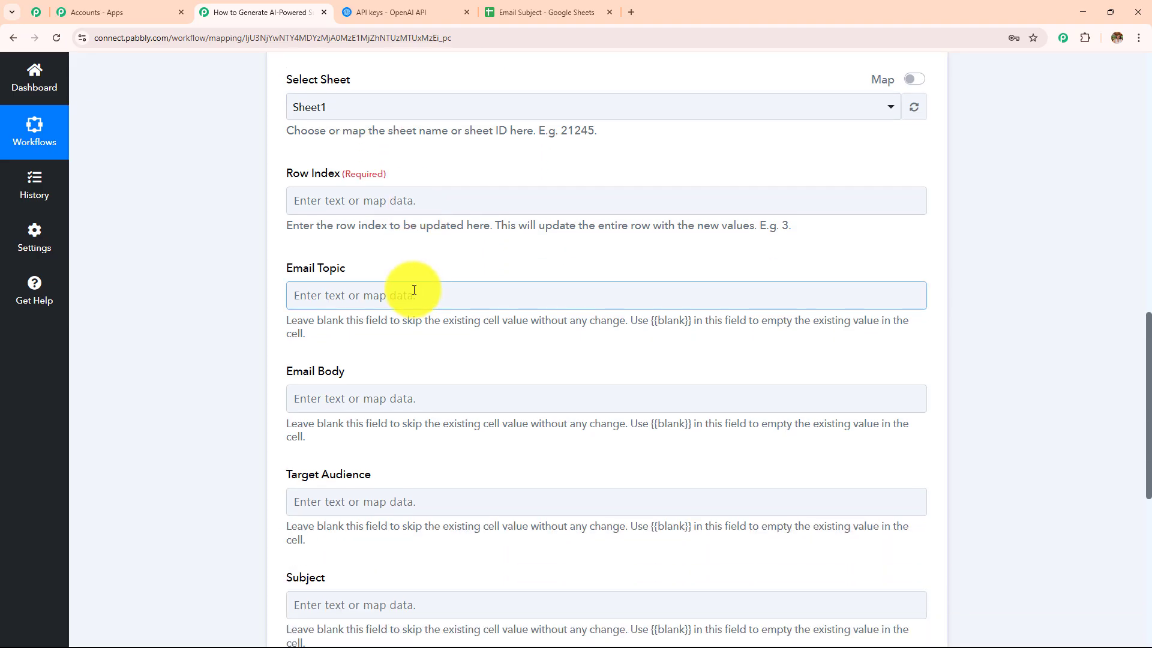
left_click(368, 205)
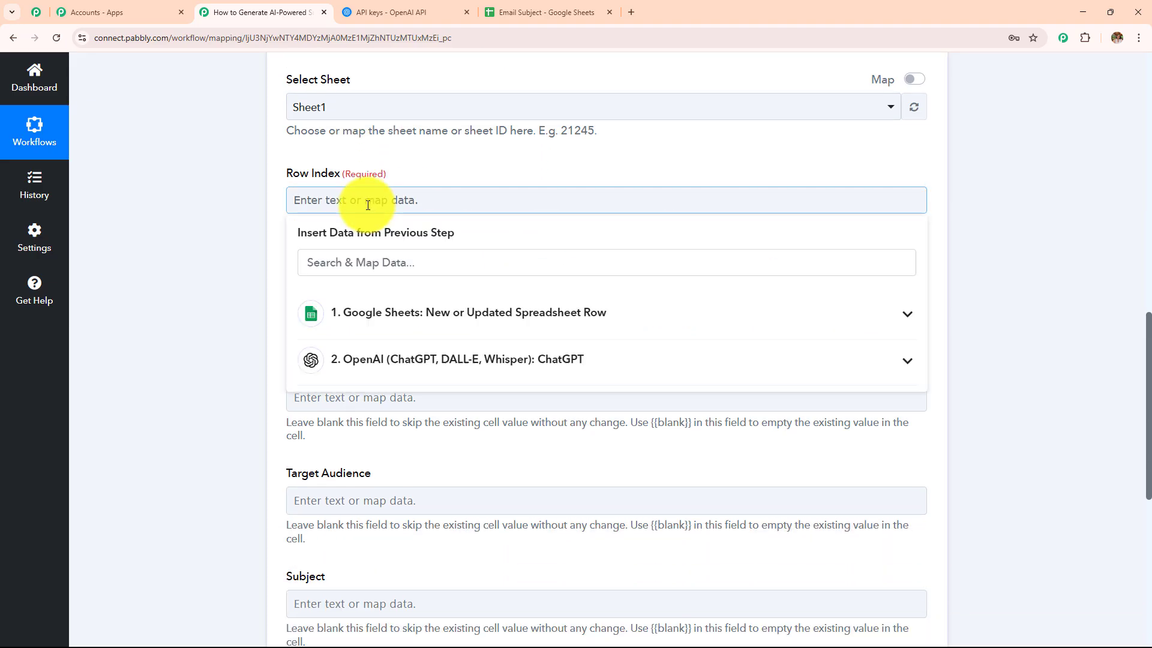
left_click(384, 318)
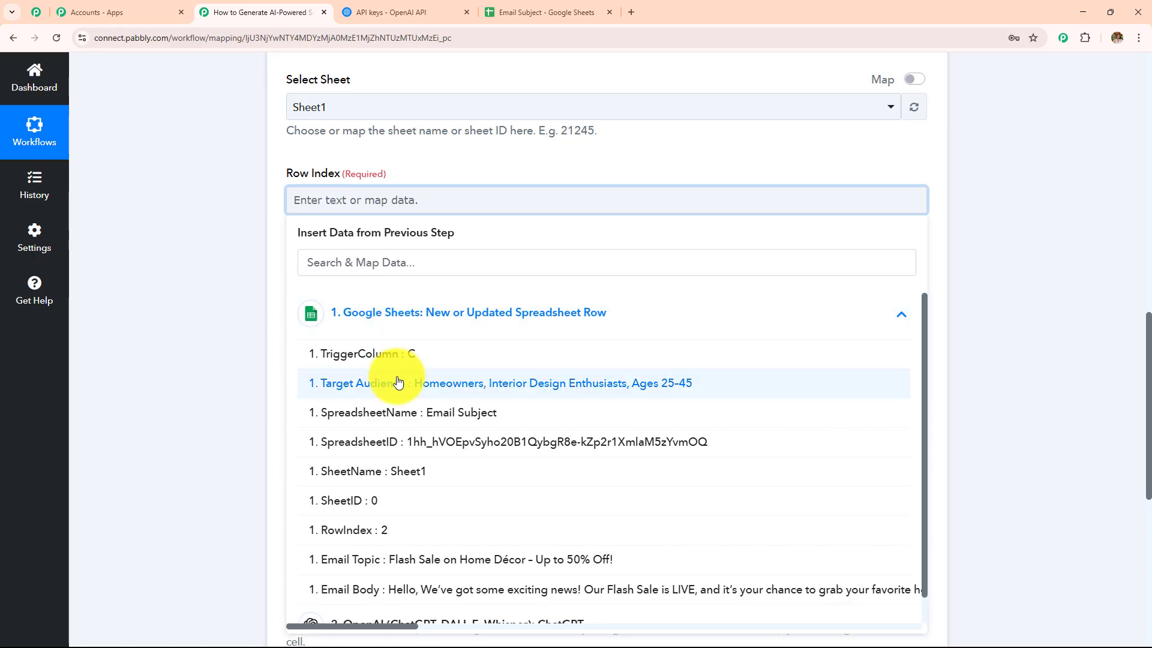
scroll(390, 420, "down", 1)
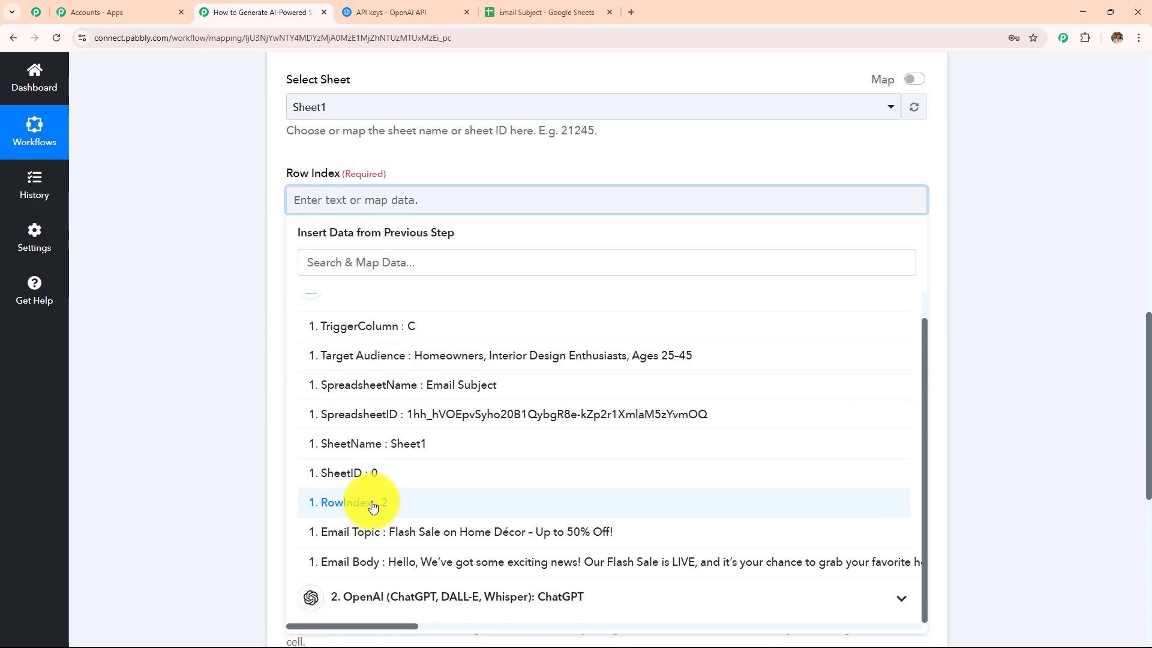
left_click(329, 504)
- Leave Email Topic, Email Body and Target Audience blank, and map Subject to Choices 0 Message Content from the ChatGPT action
scroll(527, 291, "down", 2)
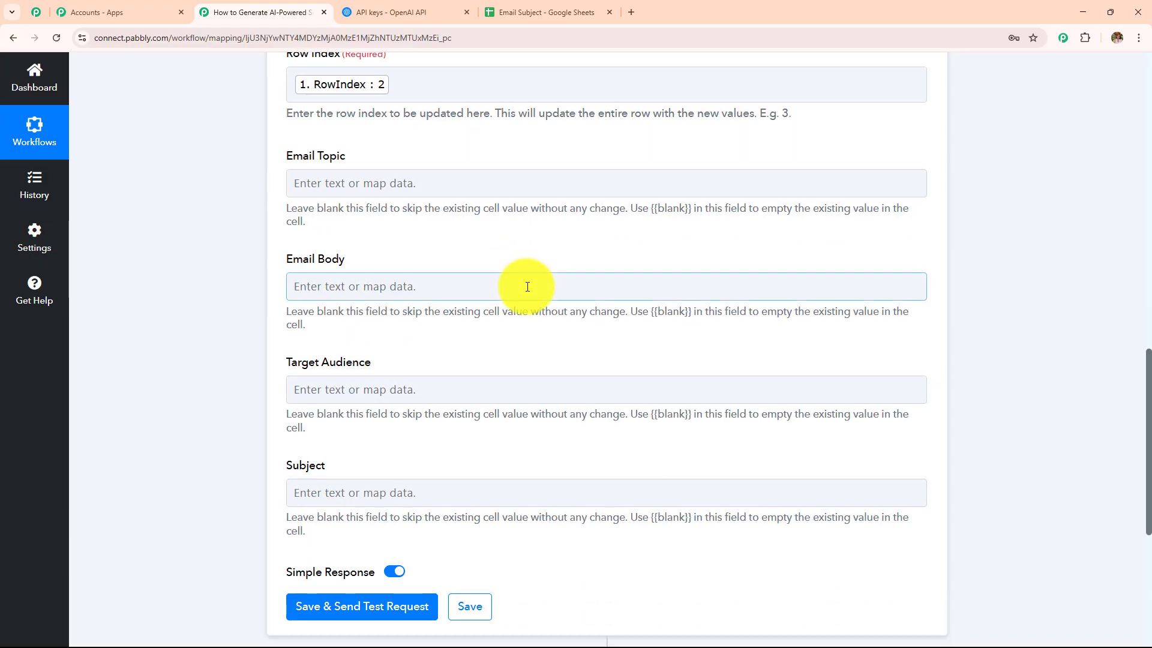
scroll(528, 286, "down", 1)
left_click_drag(287, 97, 360, 99)
left_click_drag(281, 200, 346, 200)
left_click_drag(287, 302, 372, 303)
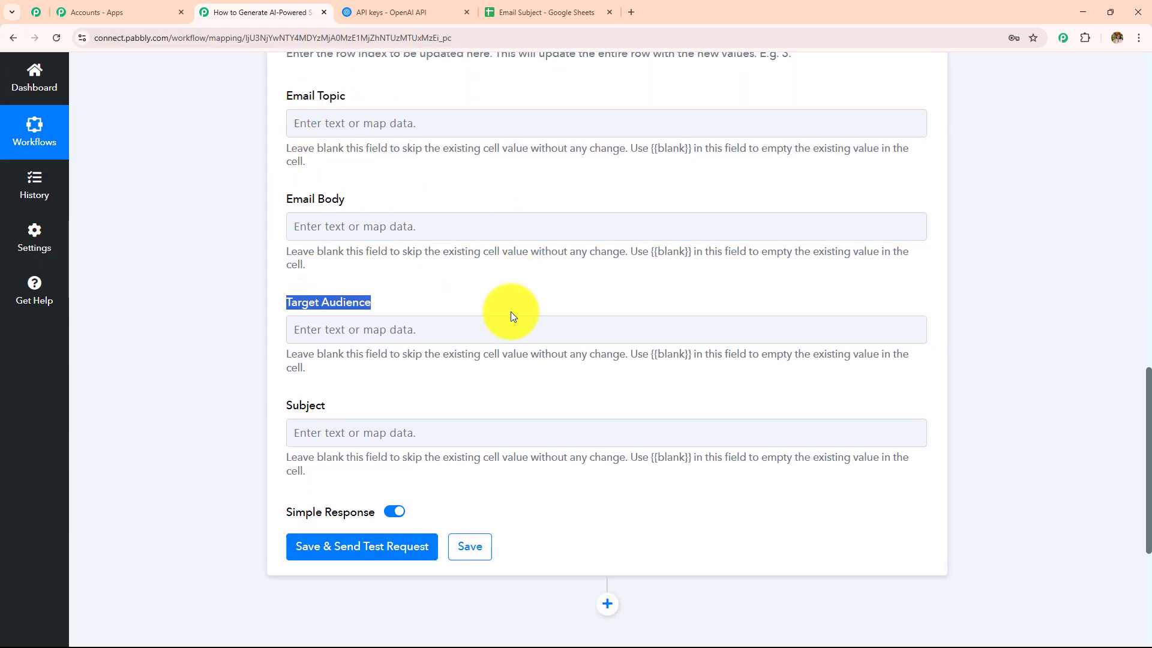
scroll(600, 278, "down", 3)
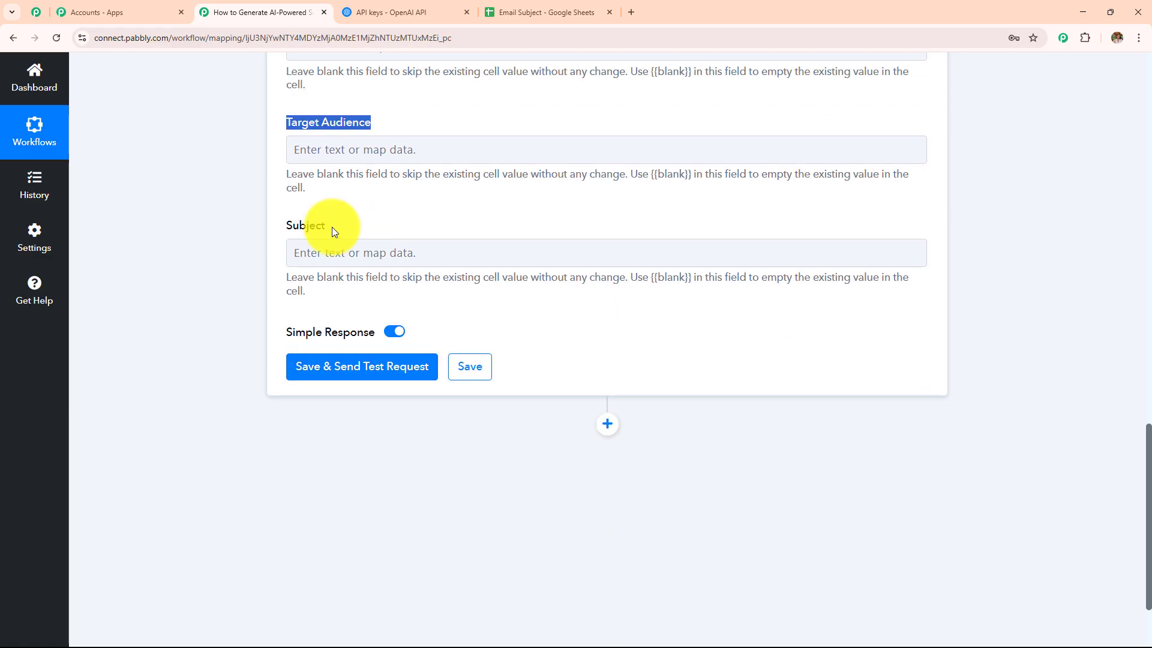
left_click(357, 252)
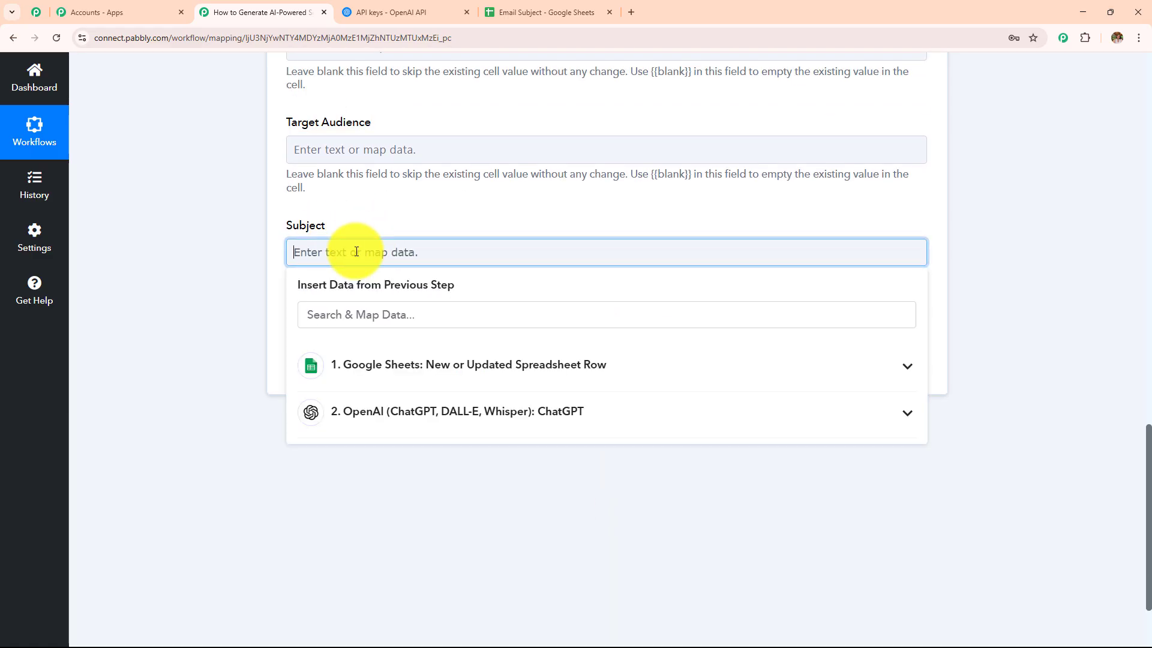
left_click(458, 425)
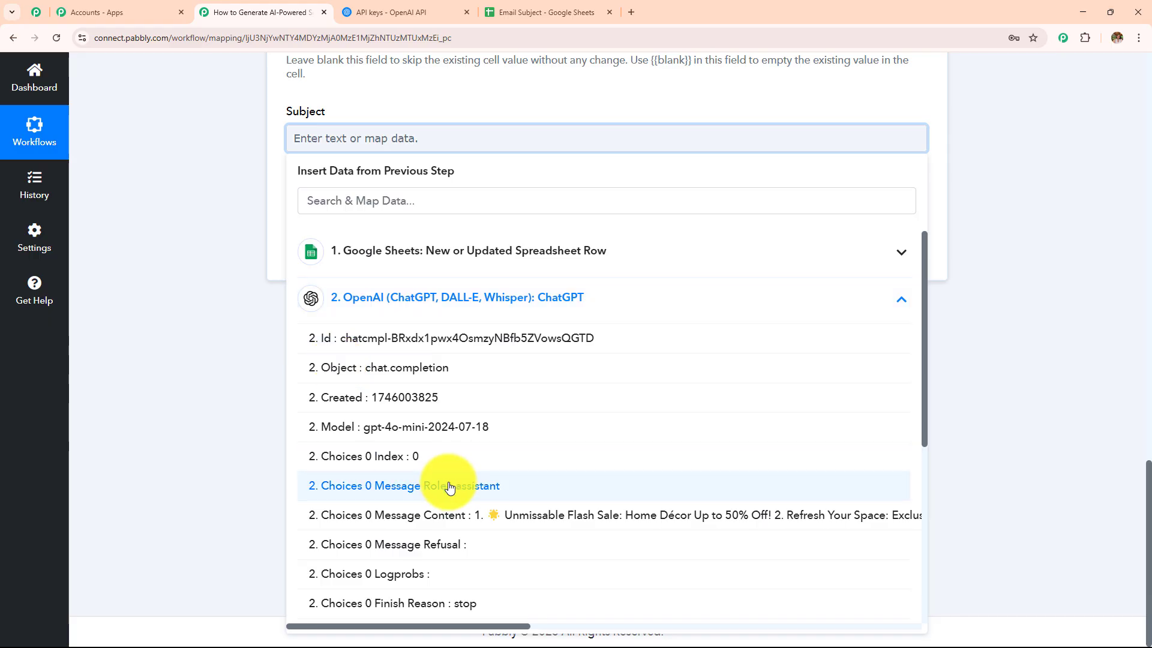
left_click(506, 518)
left_click(223, 326)
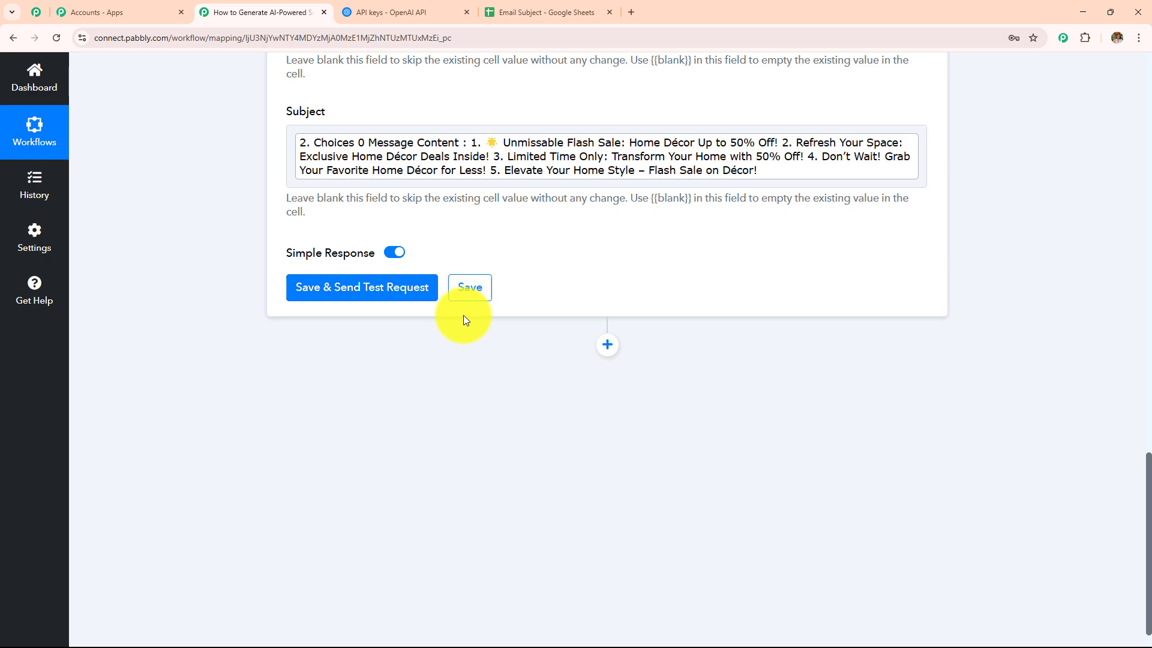
- Check the mapped Row Index, then examine the existing row 2 entries under each column of the Email Subject spreadsheet
scroll(463, 319, "up", 10)
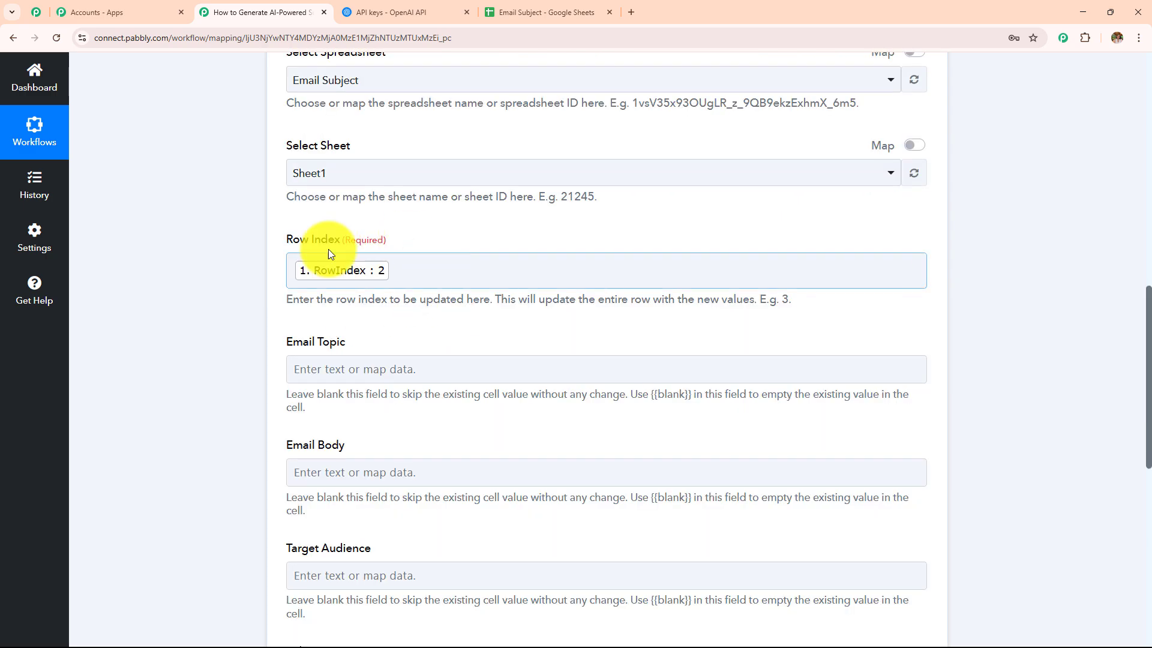
left_click(521, 12)
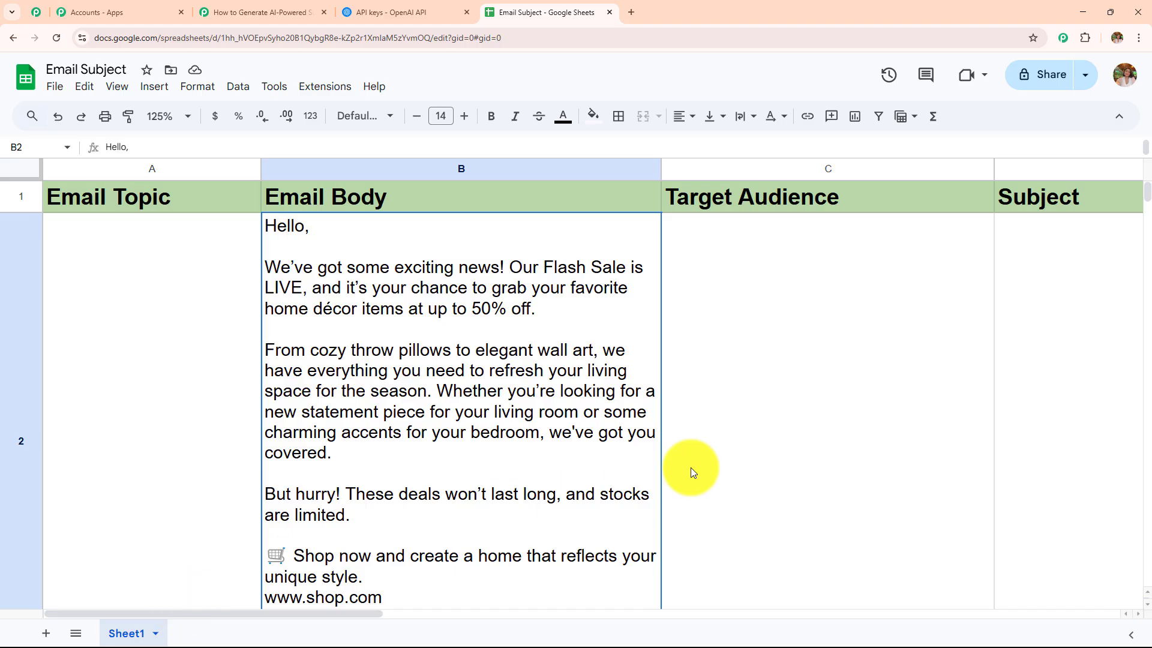
left_click(699, 453)
scroll(334, 423, "down", 4)
scroll(333, 423, "up", 1)
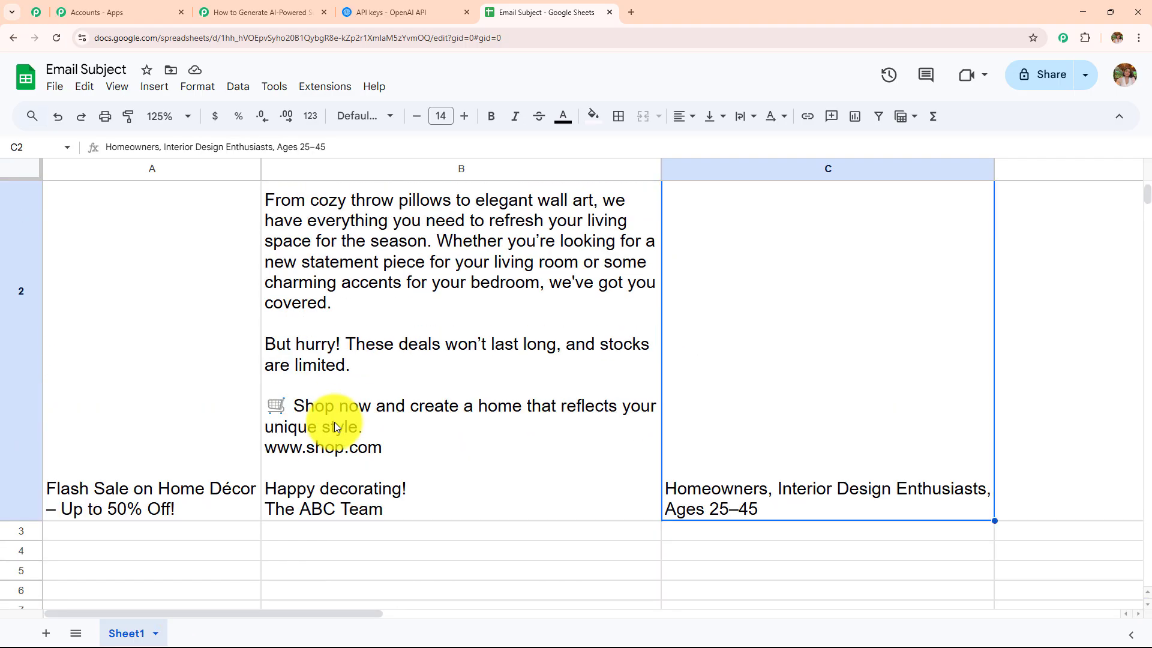
scroll(334, 423, "down", 1)
scroll(131, 352, "up", 4)
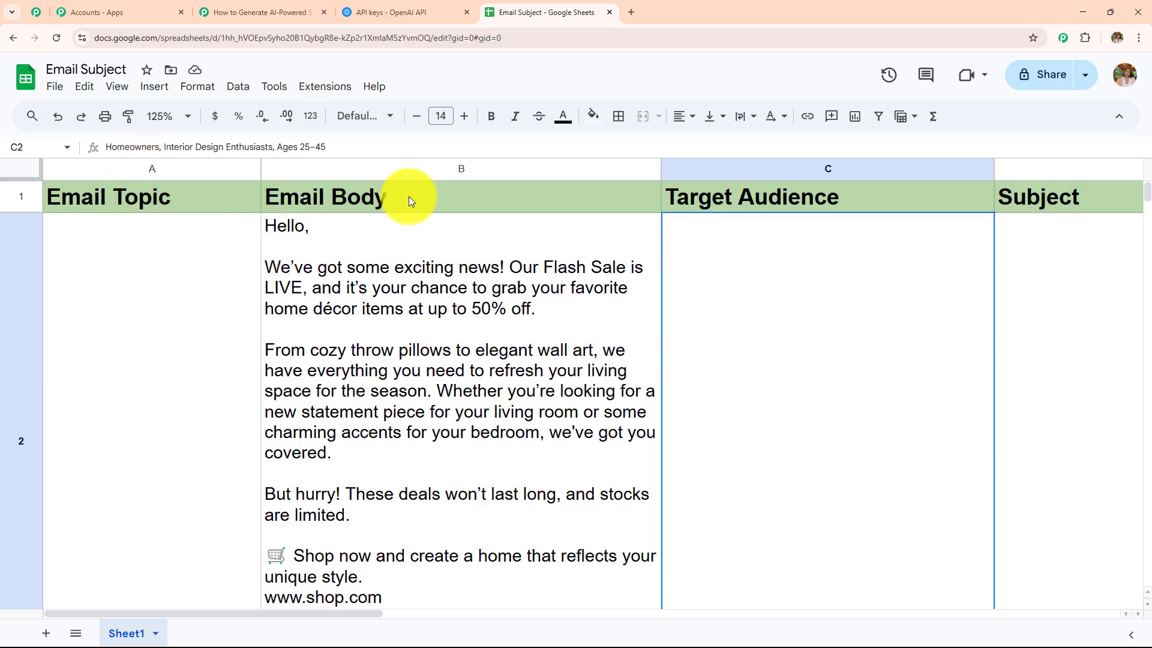
scroll(44, 407, "down", 3)
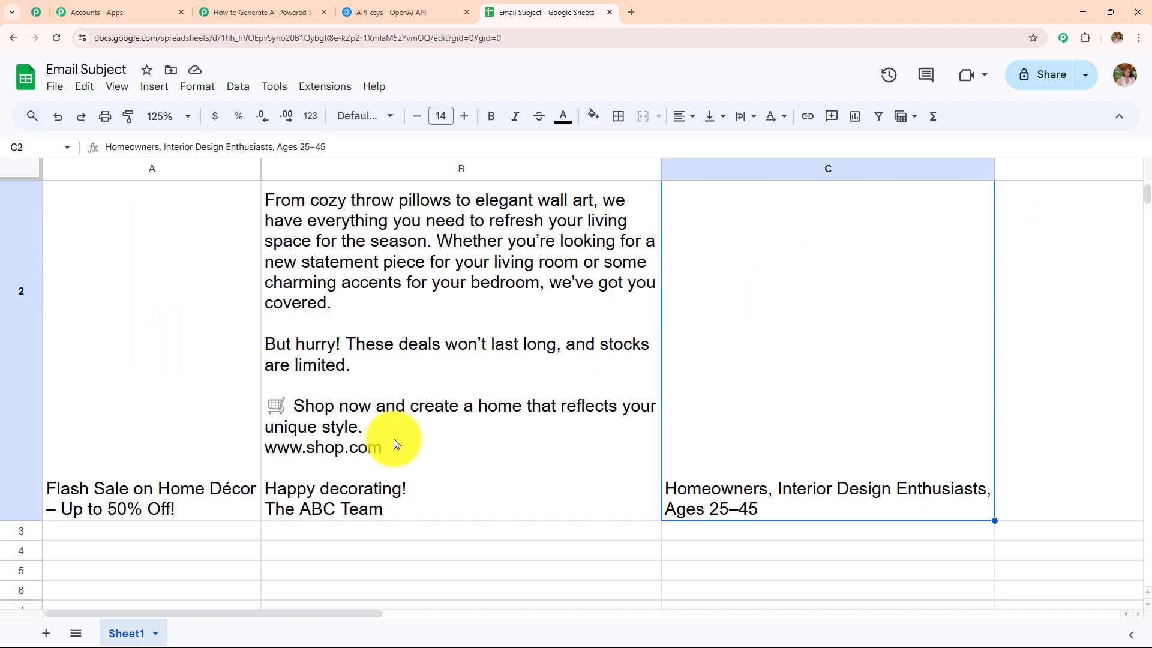
scroll(394, 439, "down", 3)
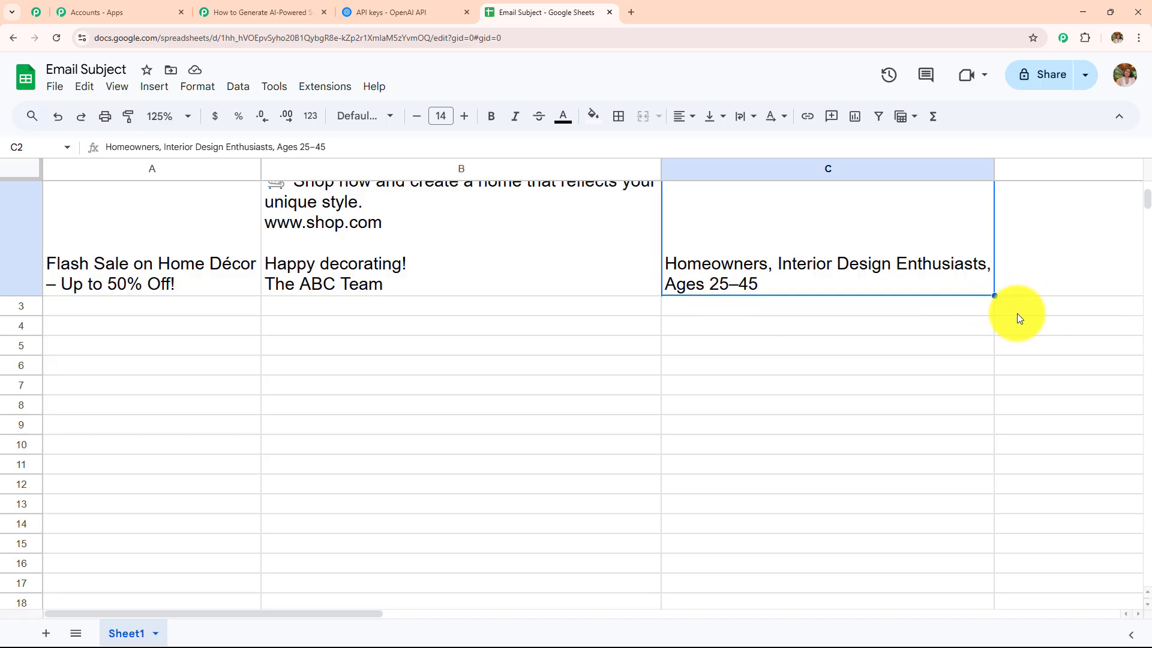
- Compare the blank Email Topic, Email Body and Target Audience fields of the Update Row action with the spreadsheet's filled cells
left_click(252, 12)
scroll(452, 233, "down", 4)
left_click_drag(273, 324, 275, 103)
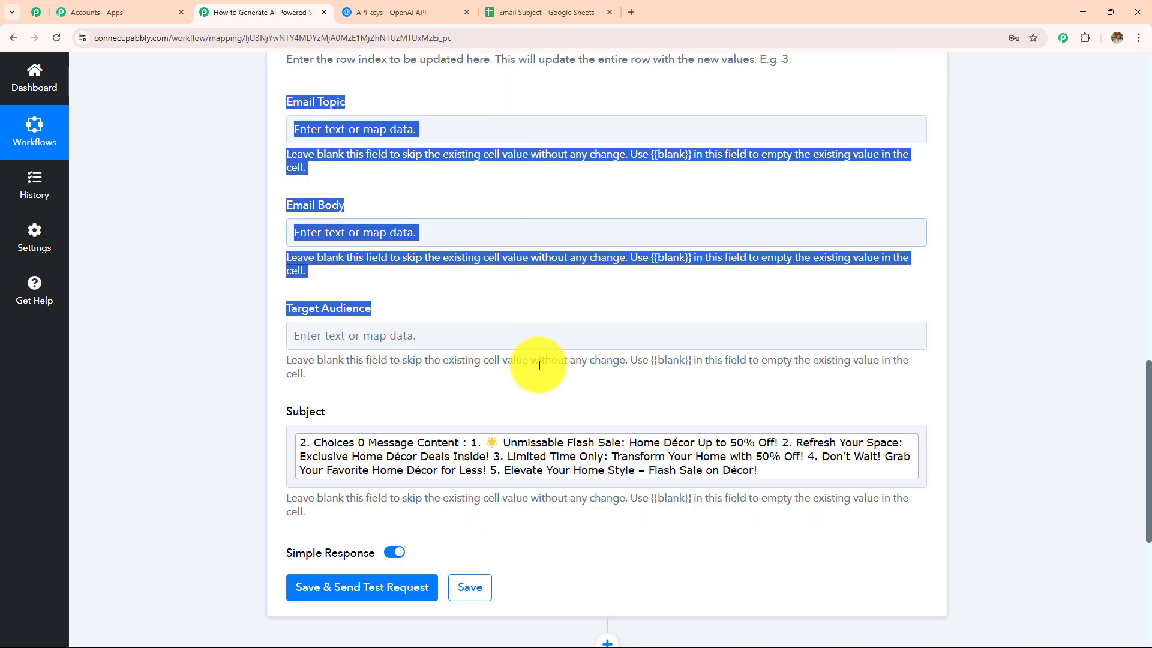
left_click(537, 12)
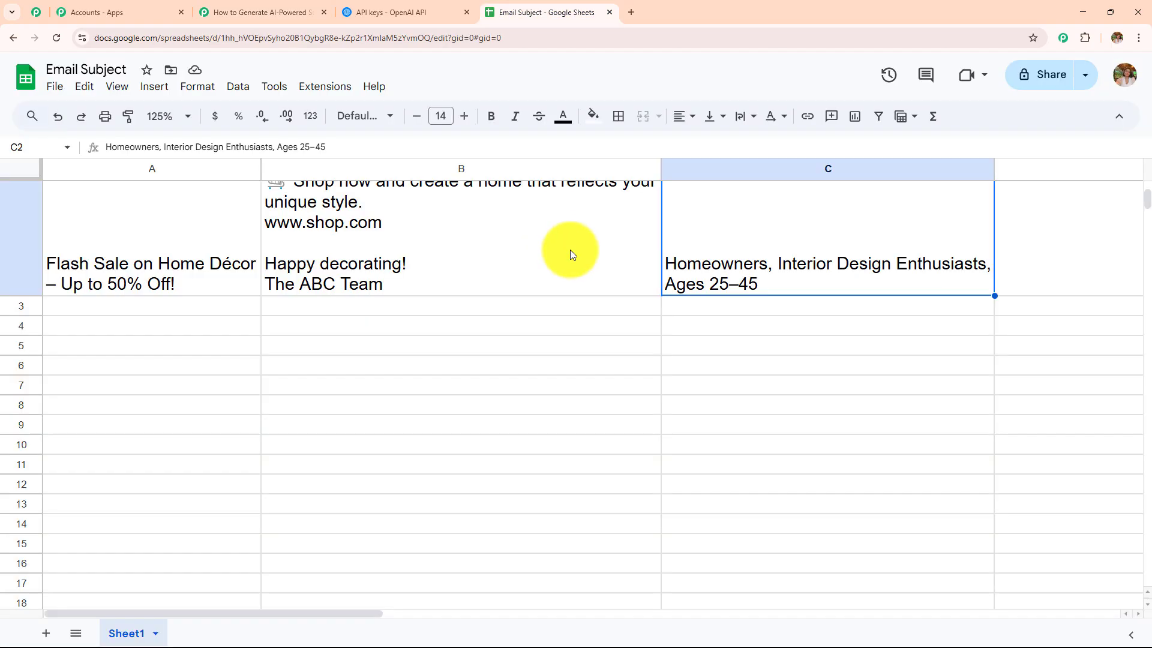
scroll(576, 332, "up", 3)
left_click(261, 12)
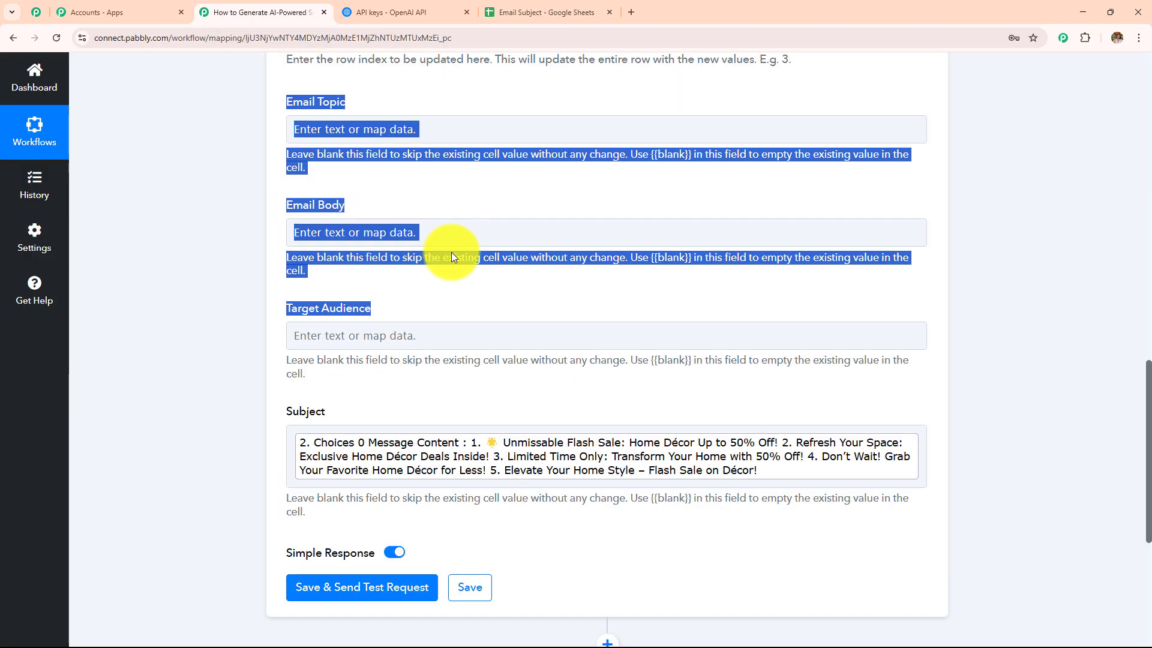
- Save the Update Row action and send a test request
scroll(325, 265, "down", 3)
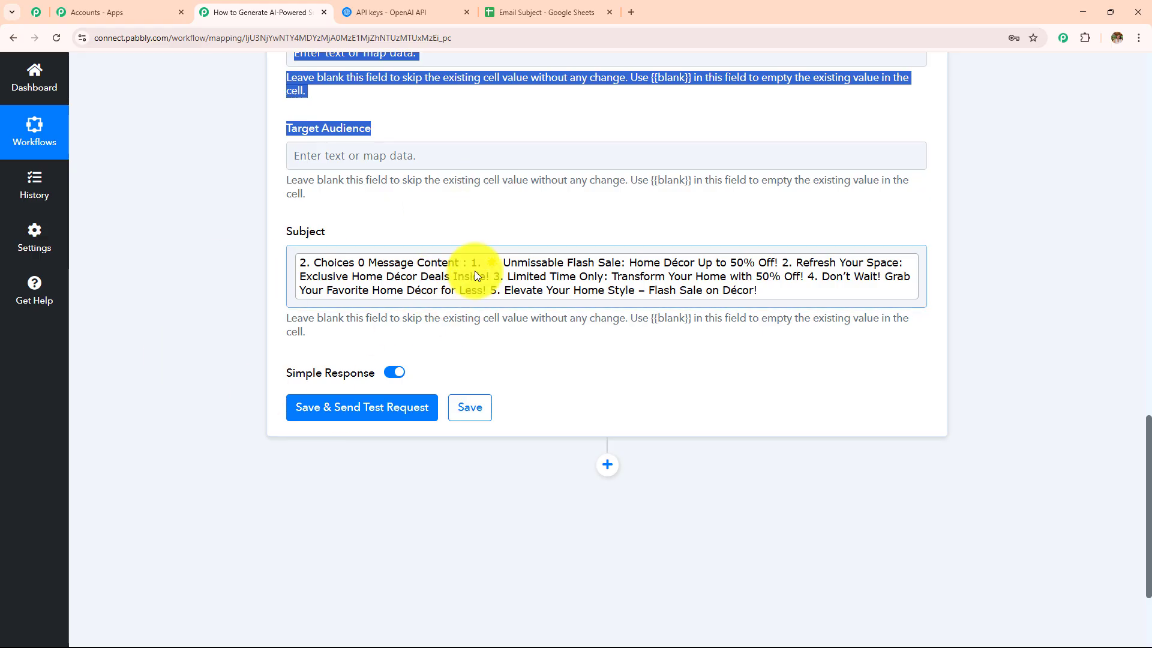
scroll(474, 275, "down", 3)
left_click(329, 252)
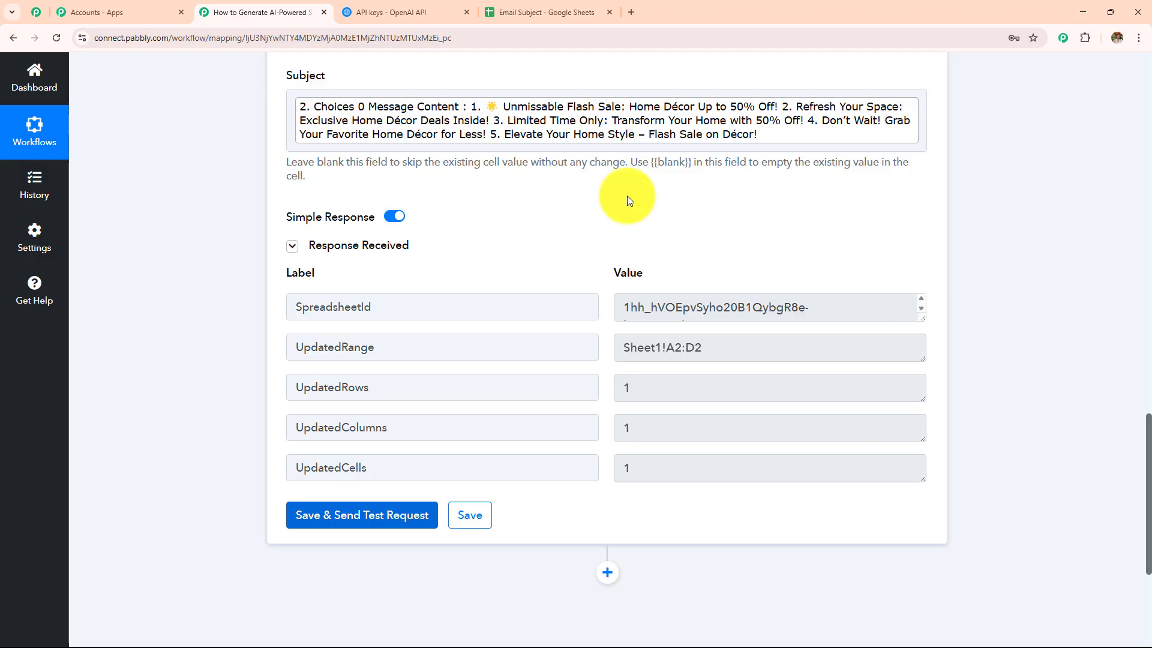
- Inspect the Subject cell of row 2 in the Email Subject spreadsheet for the generated subject lines
left_click(517, 7)
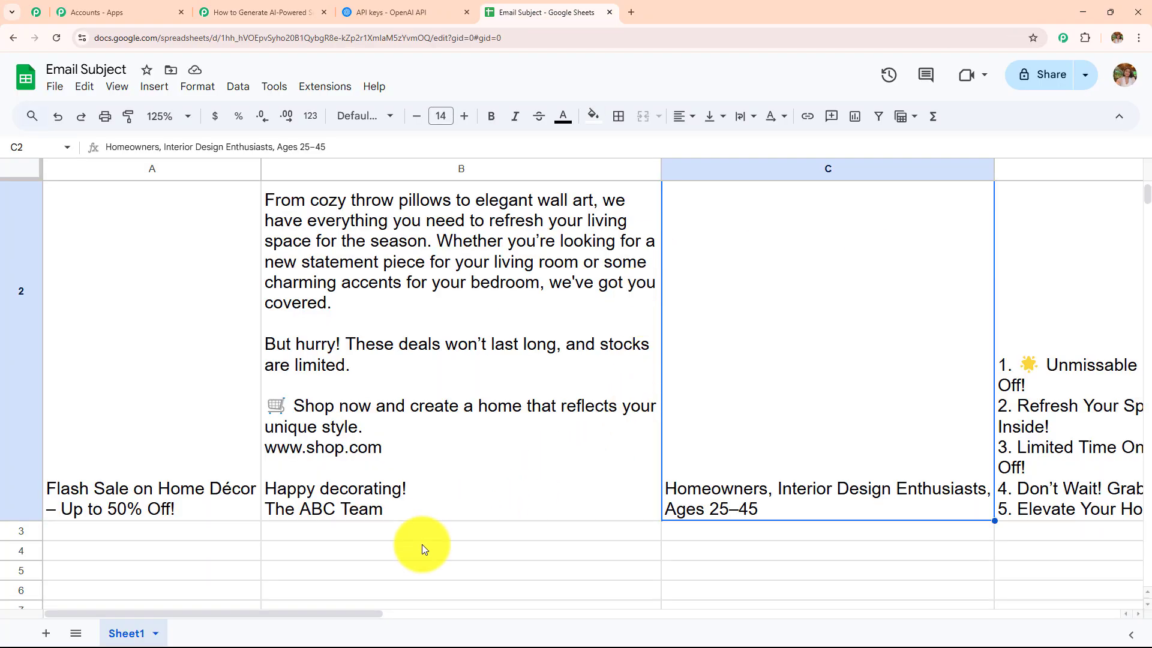
left_click_drag(368, 612, 570, 615)
left_click(832, 436)
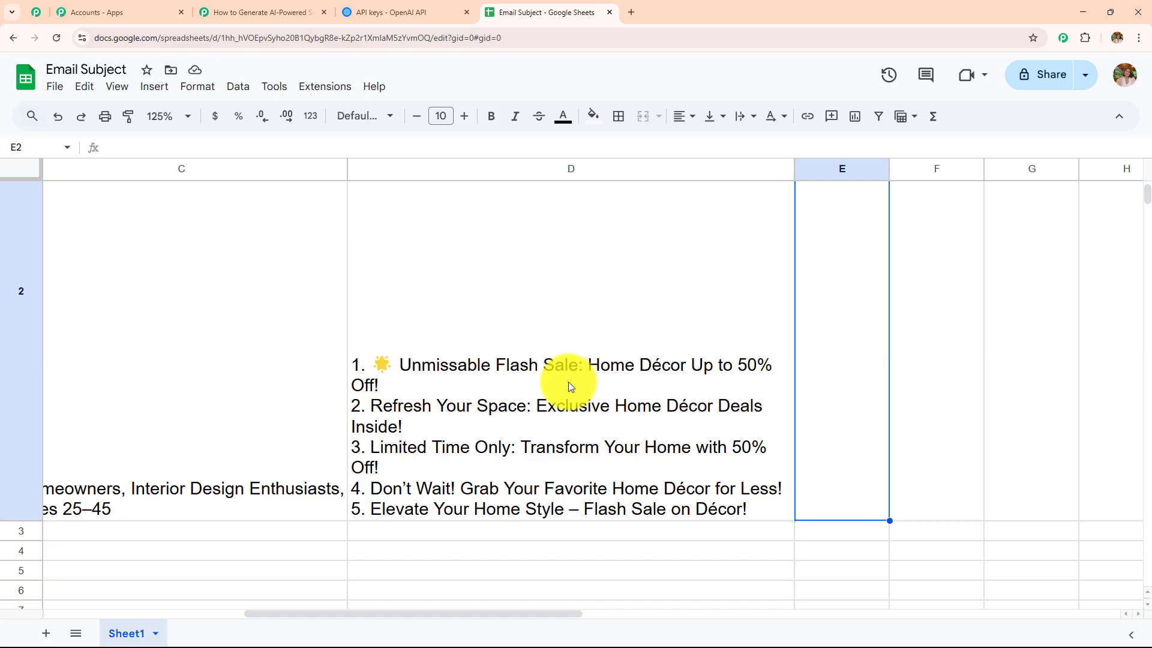
- Return to the workflow and review the expanded Google Sheets trigger with its captured response and the ChatGPT action with its prompt
left_click(283, 12)
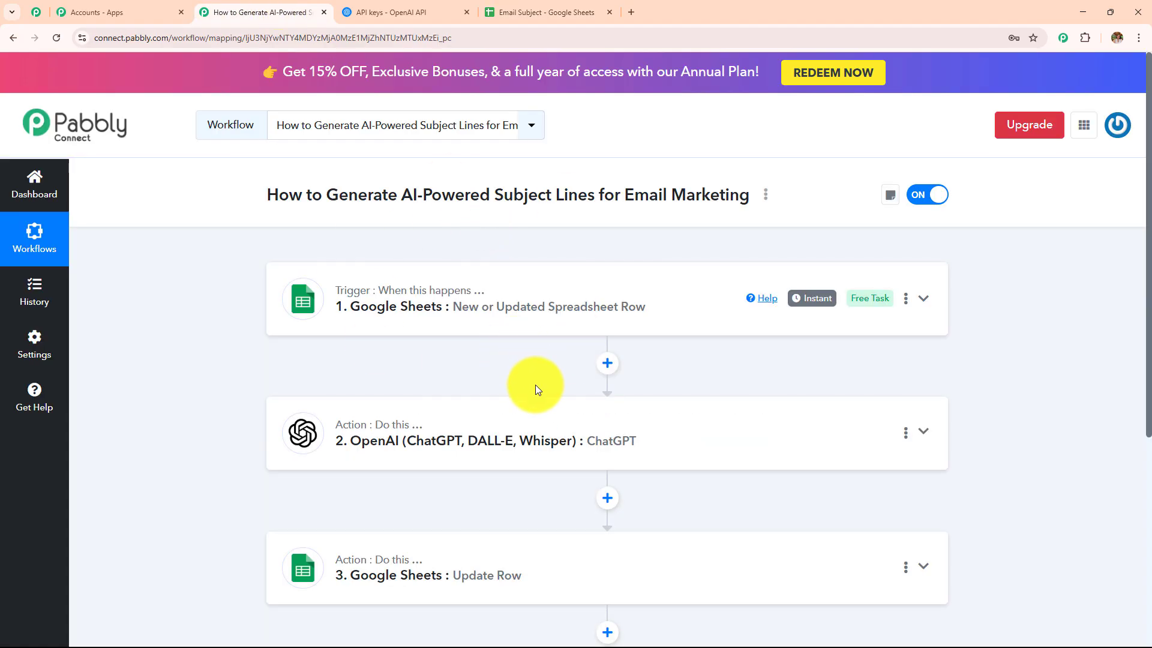
left_click(531, 309)
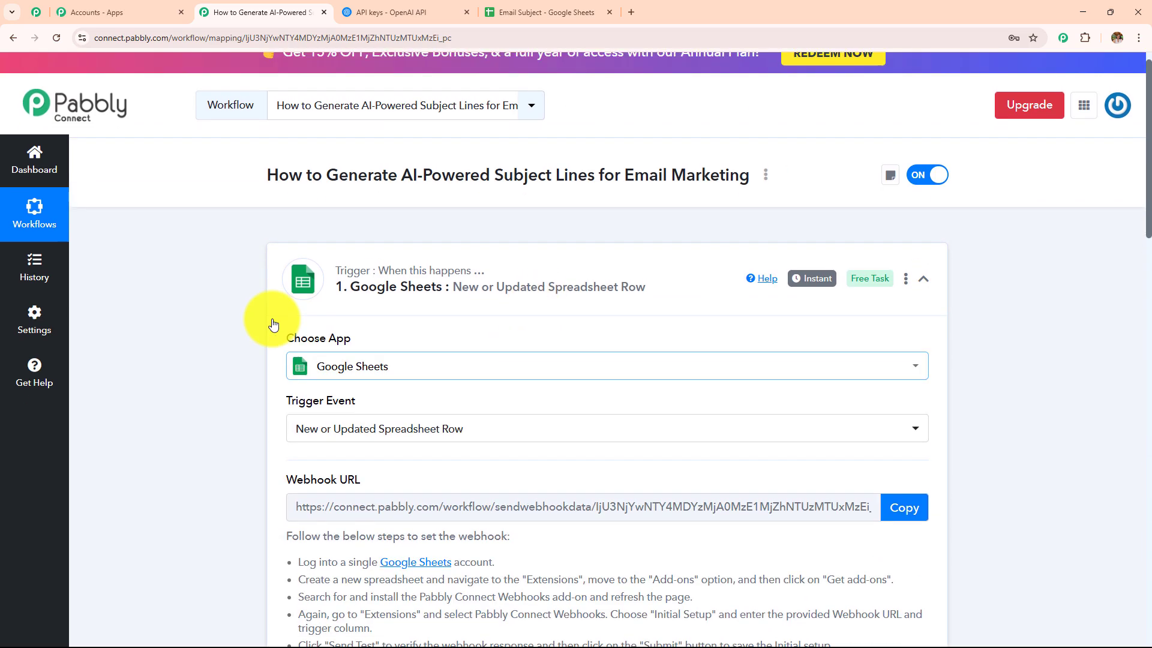
scroll(335, 520, "down", 12)
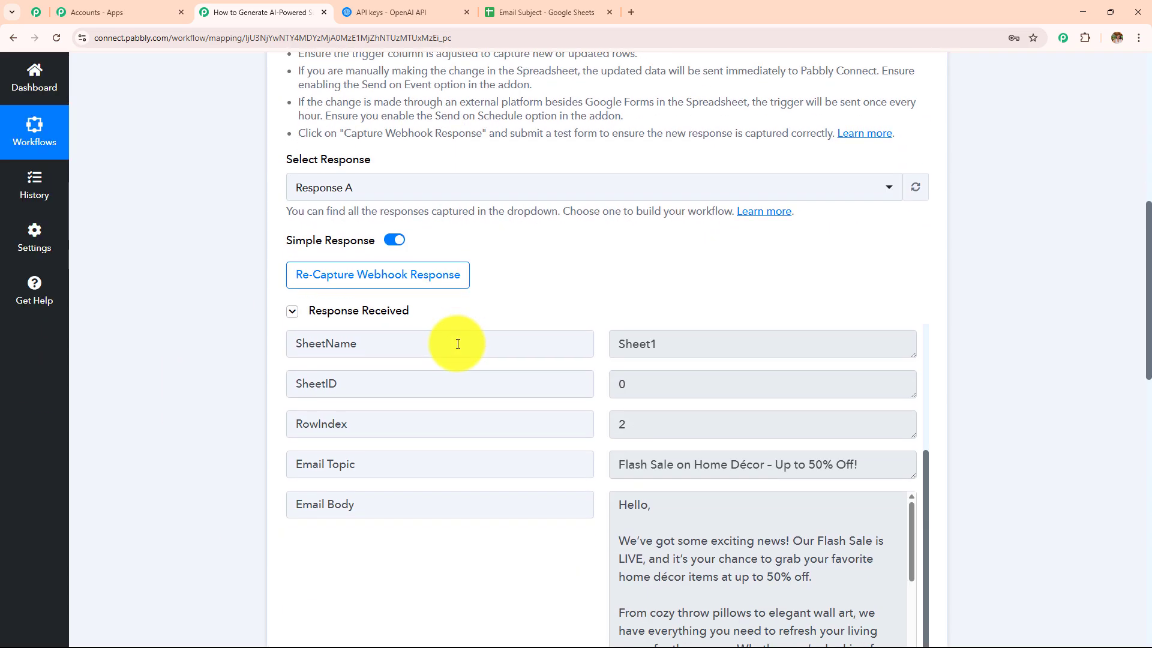
scroll(840, 253, "down", 6)
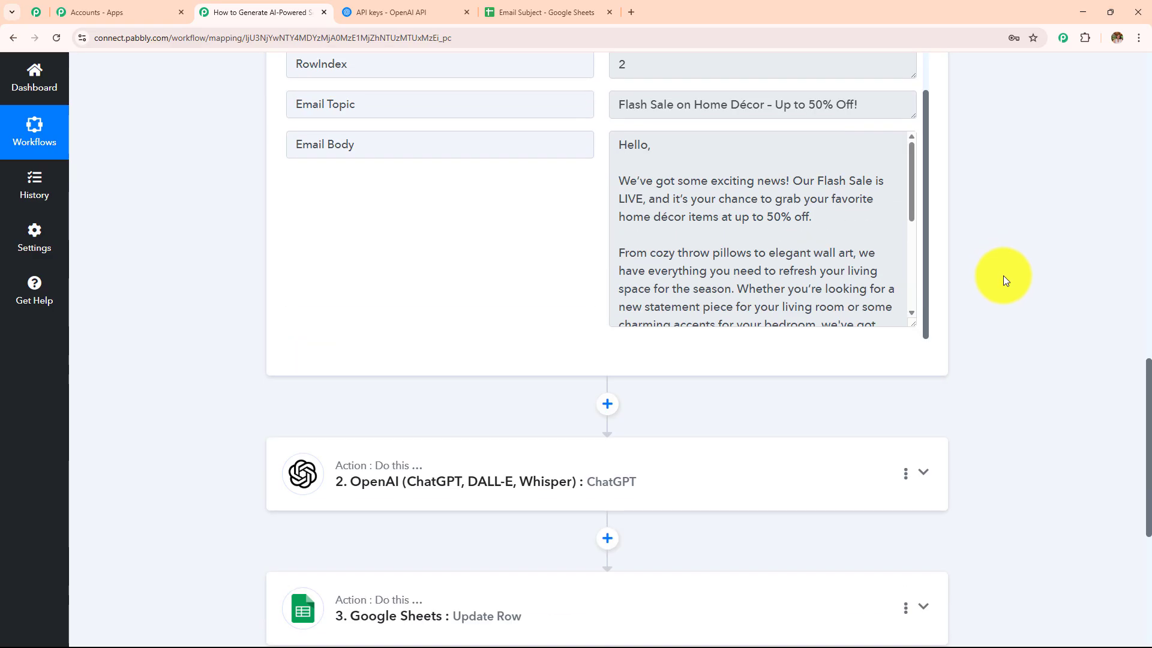
scroll(1003, 276, "down", 3)
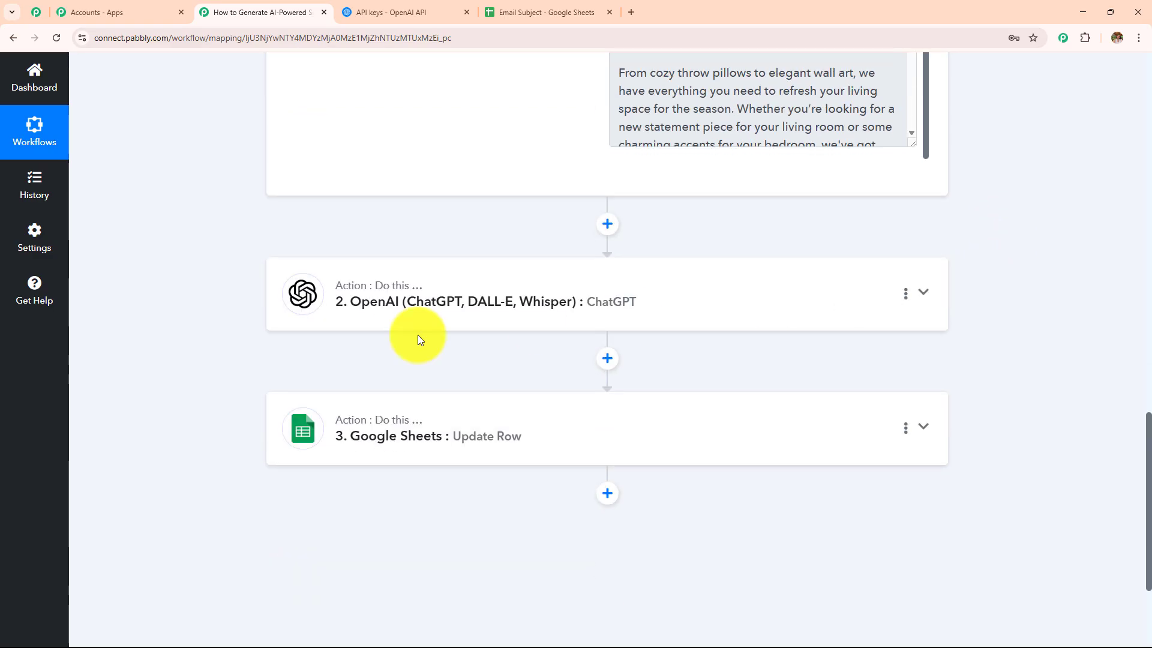
left_click(635, 317)
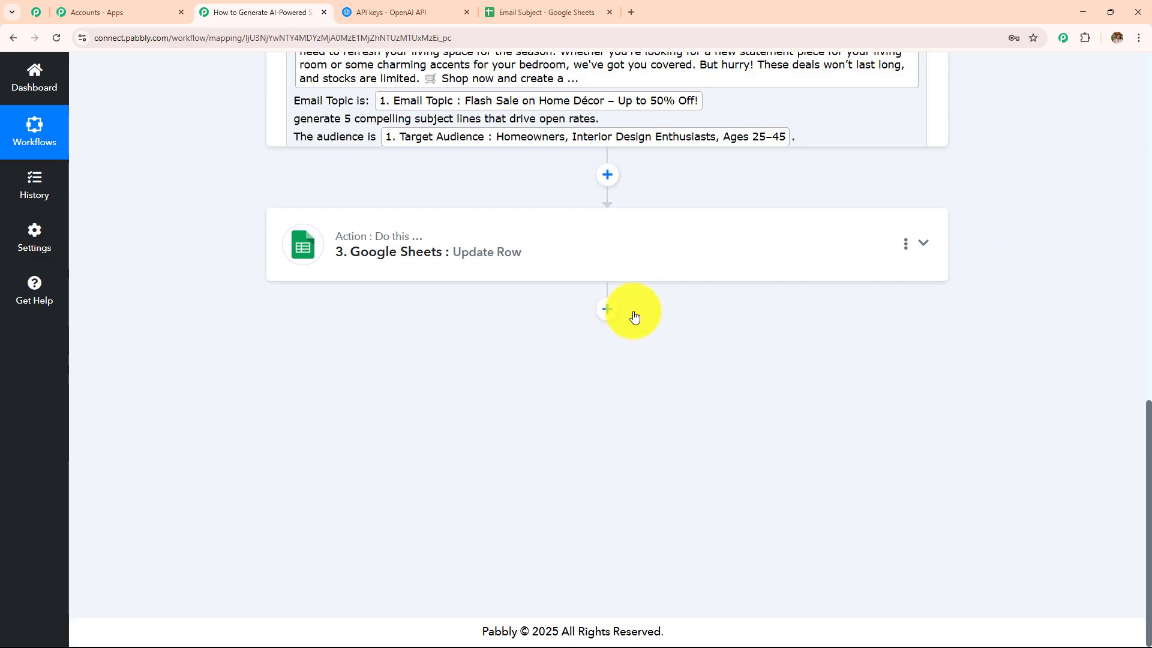
scroll(634, 309, "down", 4)
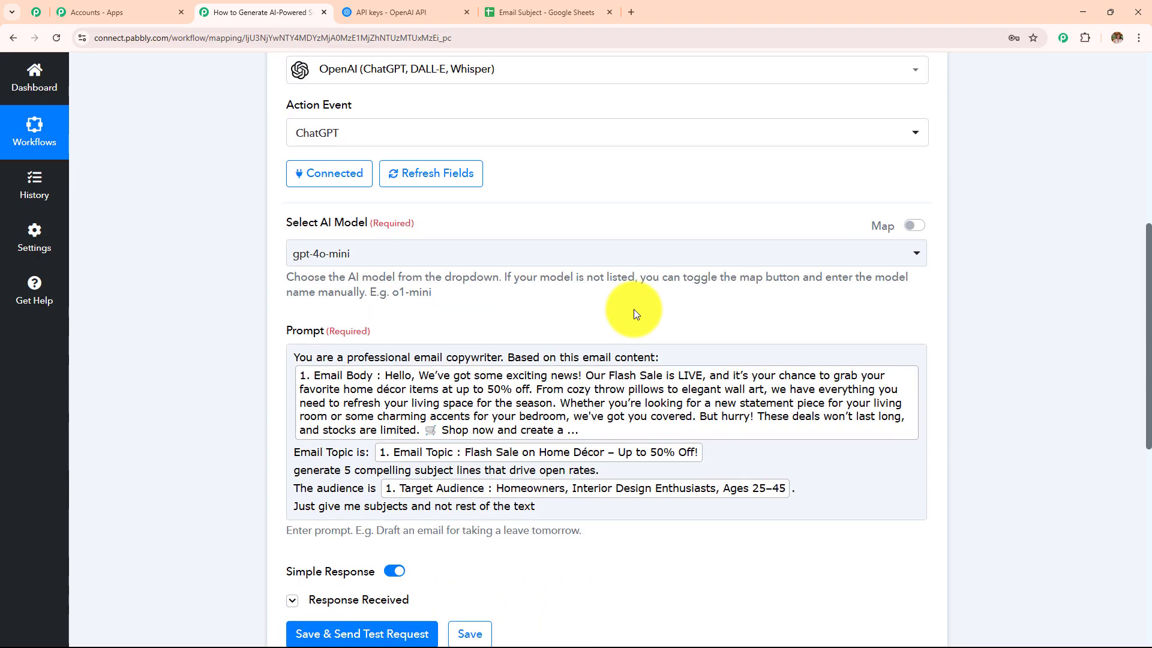
- Expand the Google Sheets Update Row action and review its spreadsheet, sheet, row index and mapped Subject field
scroll(588, 297, "down", 3)
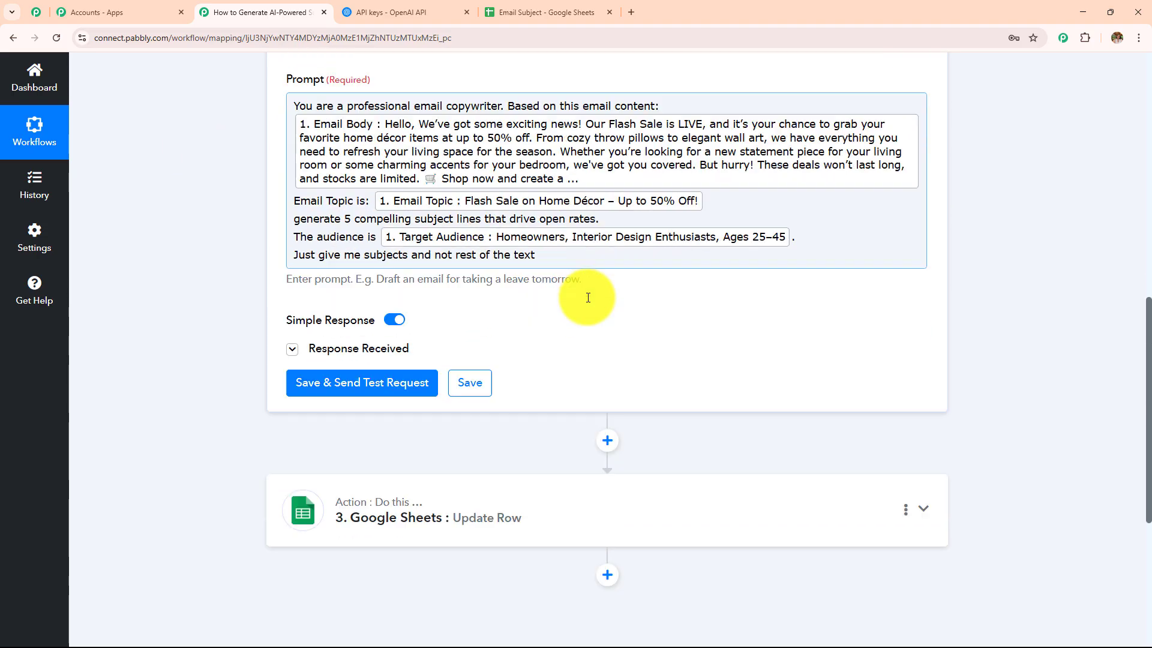
scroll(546, 289, "down", 3)
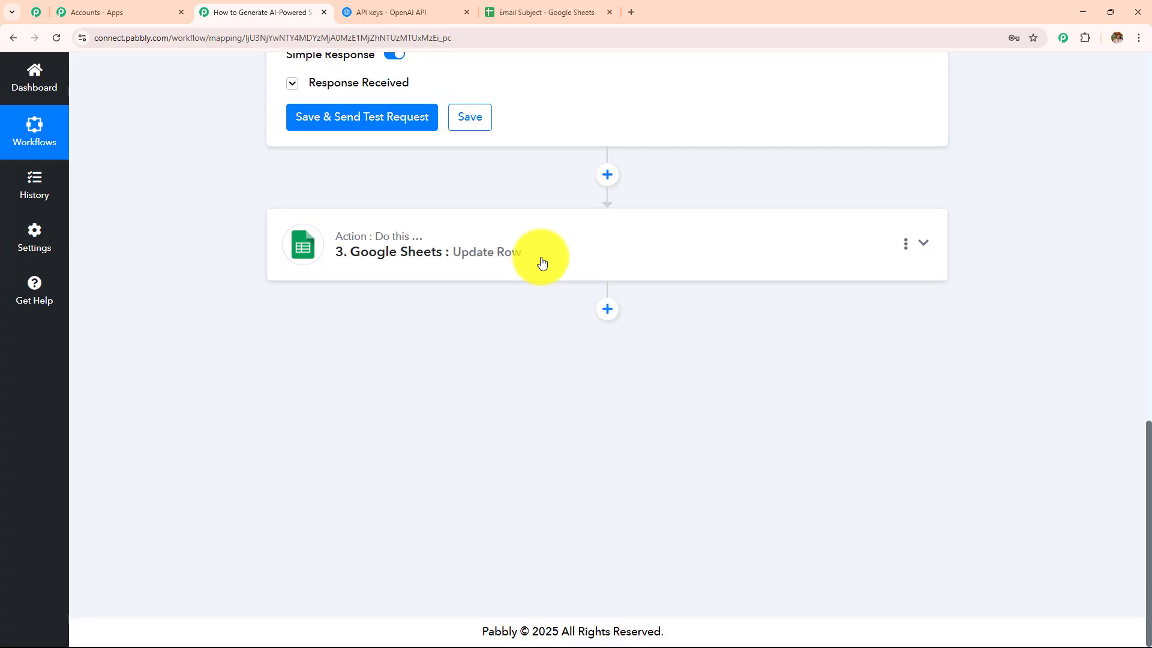
left_click(542, 262)
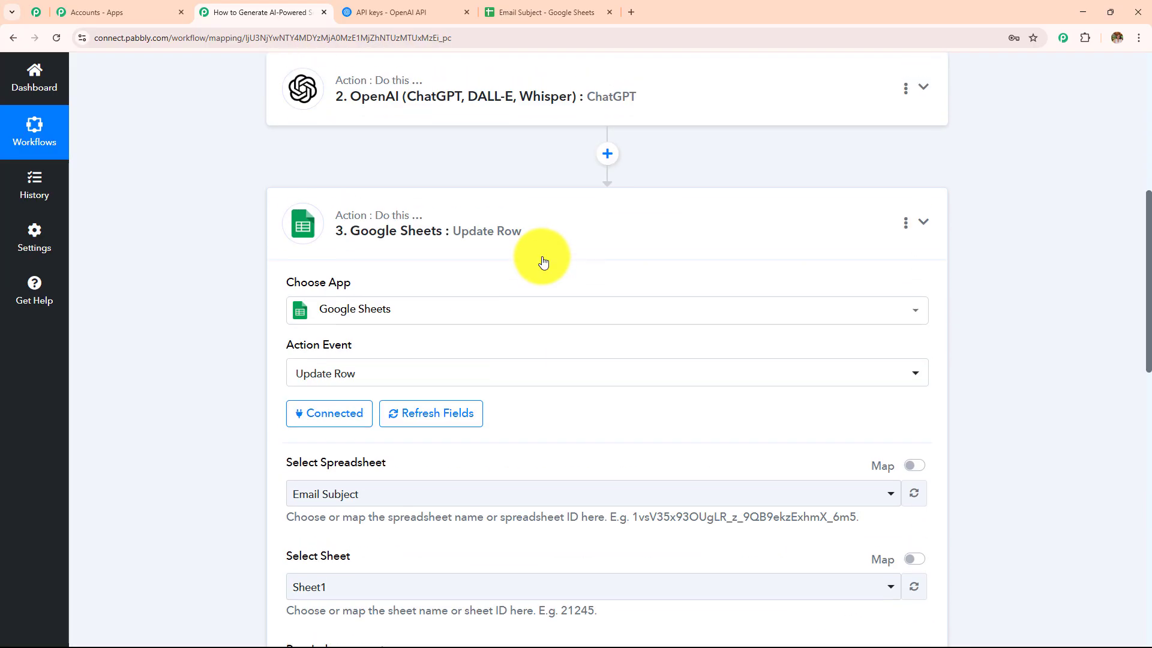
scroll(516, 317, "down", 4)
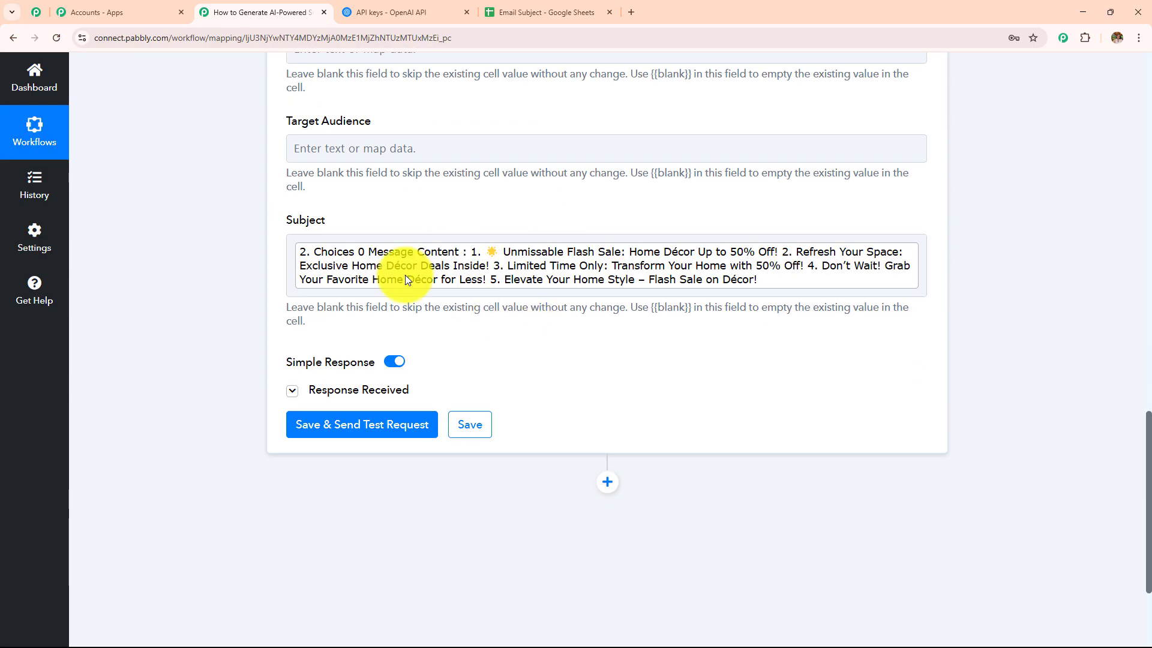
scroll(531, 318, "up", 12)
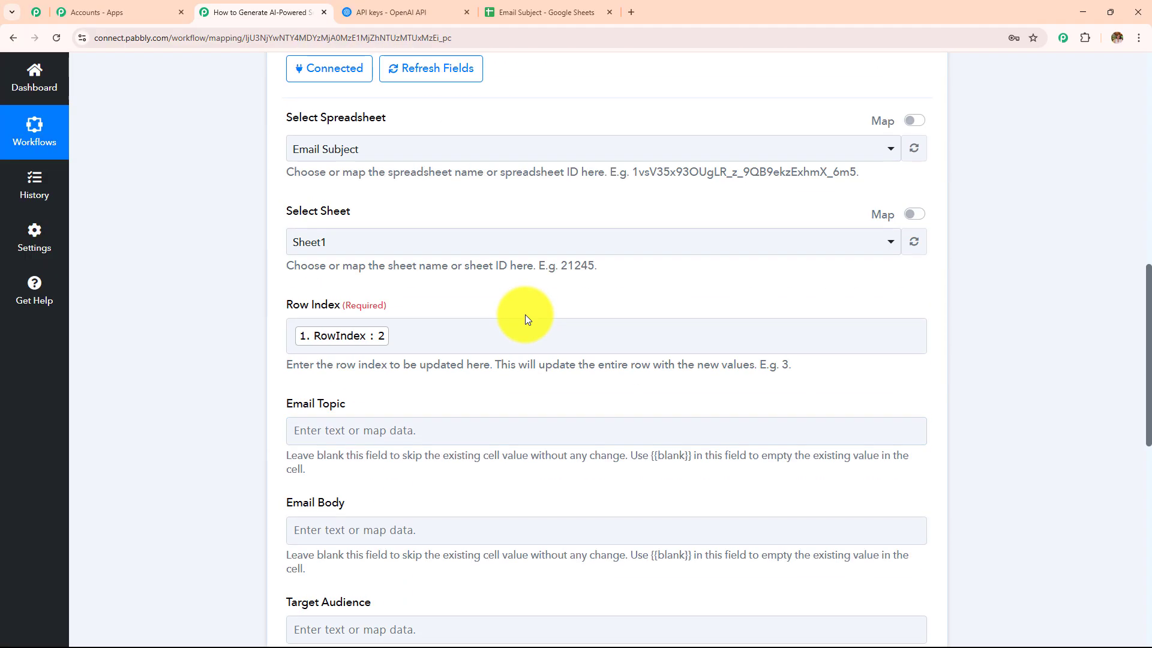
scroll(525, 311, "up", 6)
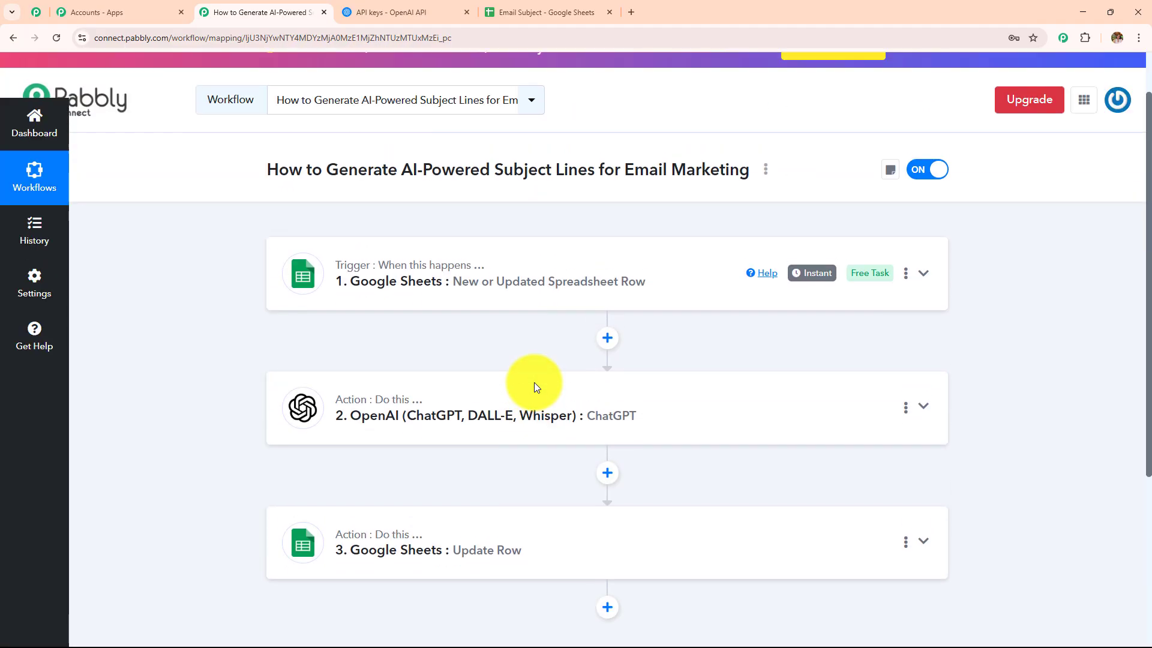